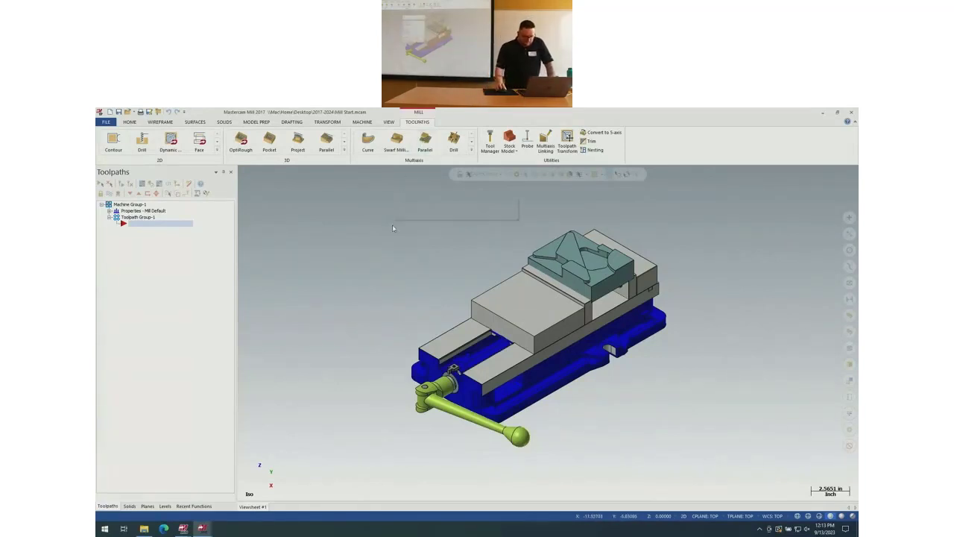
# Create a 2D Dynamic Mill toolpath from the top view, chain the irregular central pocket's solid face as machining region, and preview the chains
pyautogui.click(427, 269)
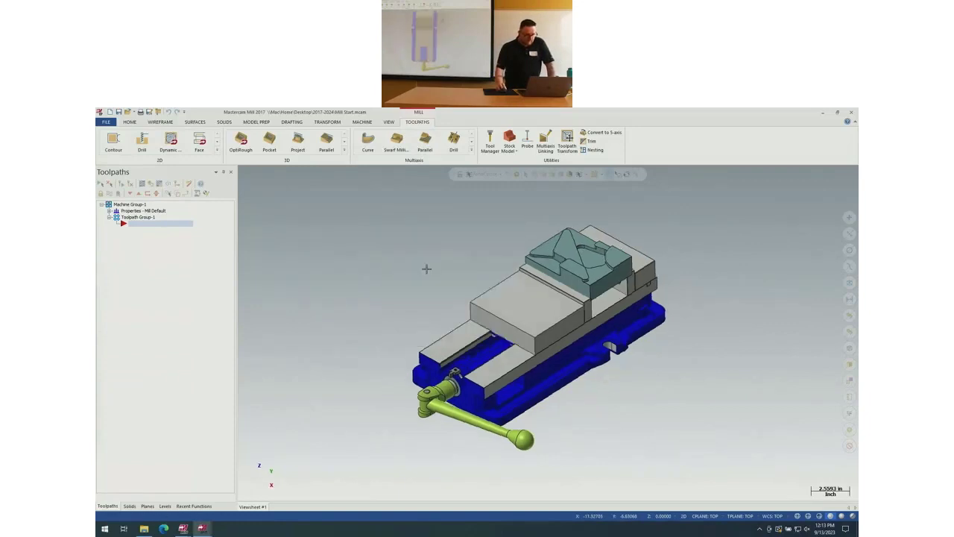
pyautogui.click(183, 151)
pyautogui.click(142, 230)
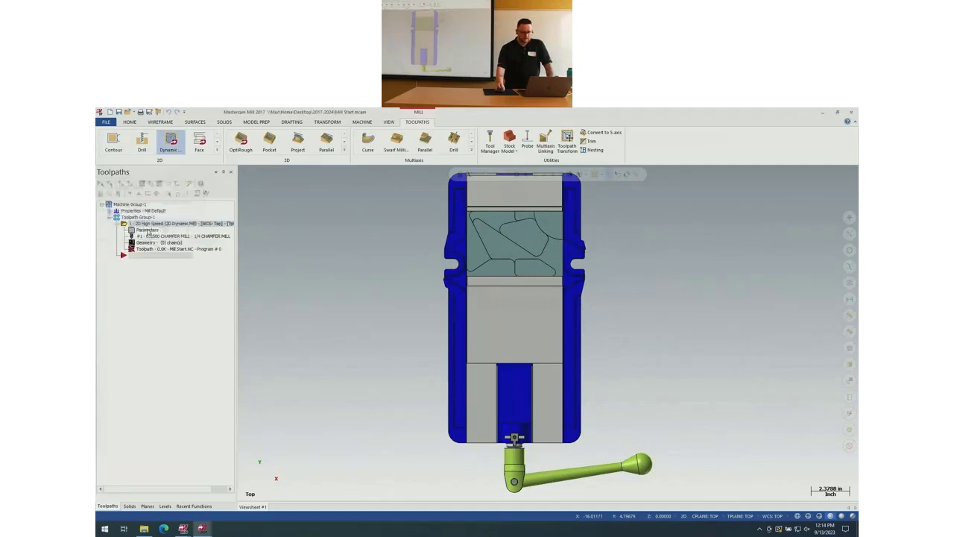
pyautogui.scroll(4, 522, 198)
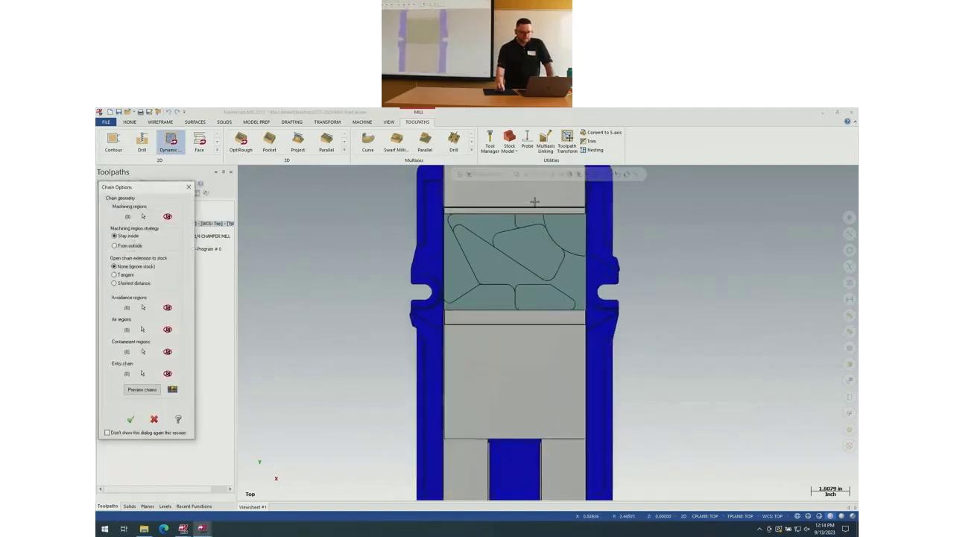
pyautogui.scroll(3, 536, 221)
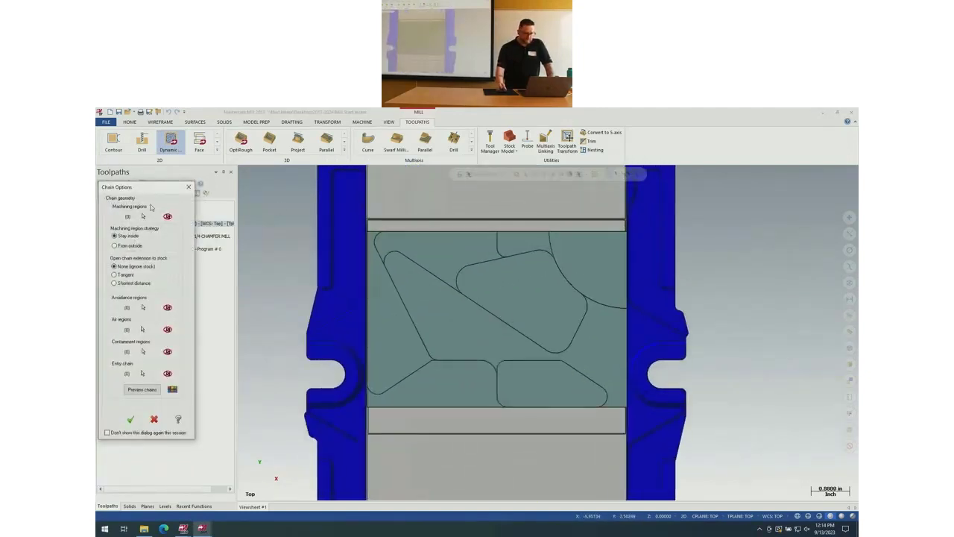
pyautogui.click(142, 216)
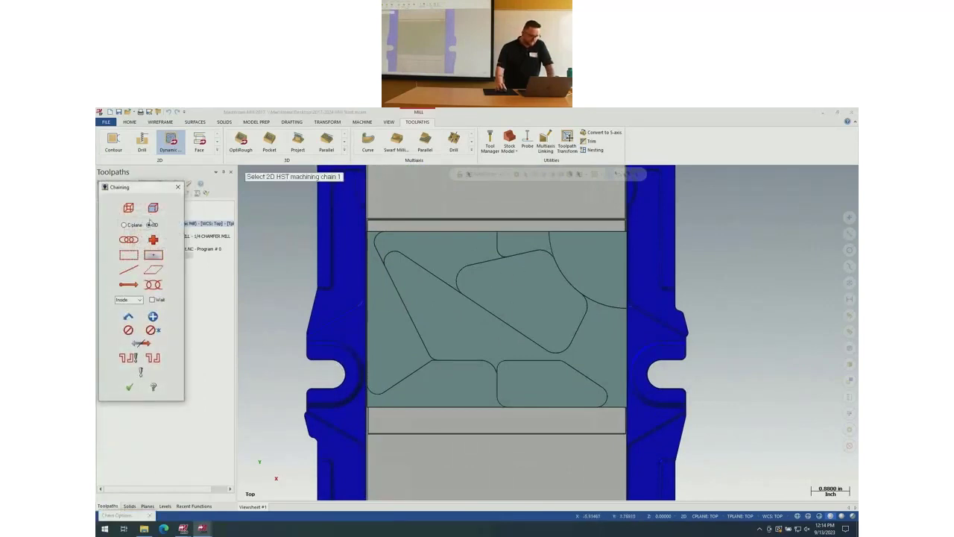
pyautogui.click(154, 209)
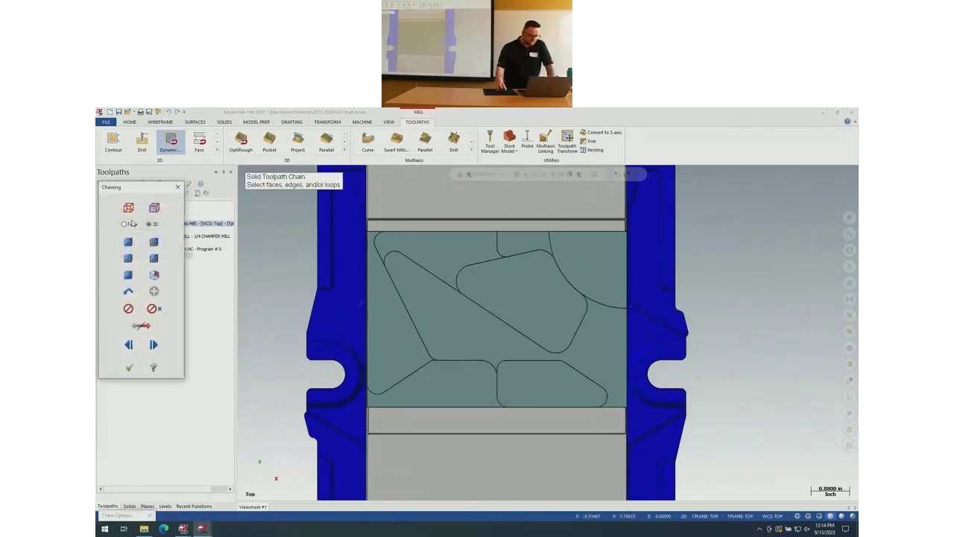
pyautogui.click(130, 226)
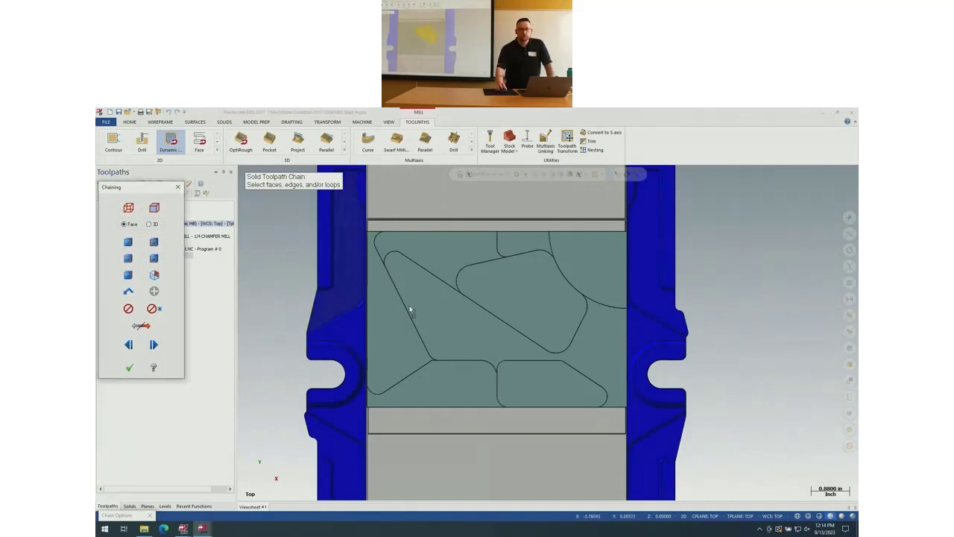
pyautogui.click(496, 292)
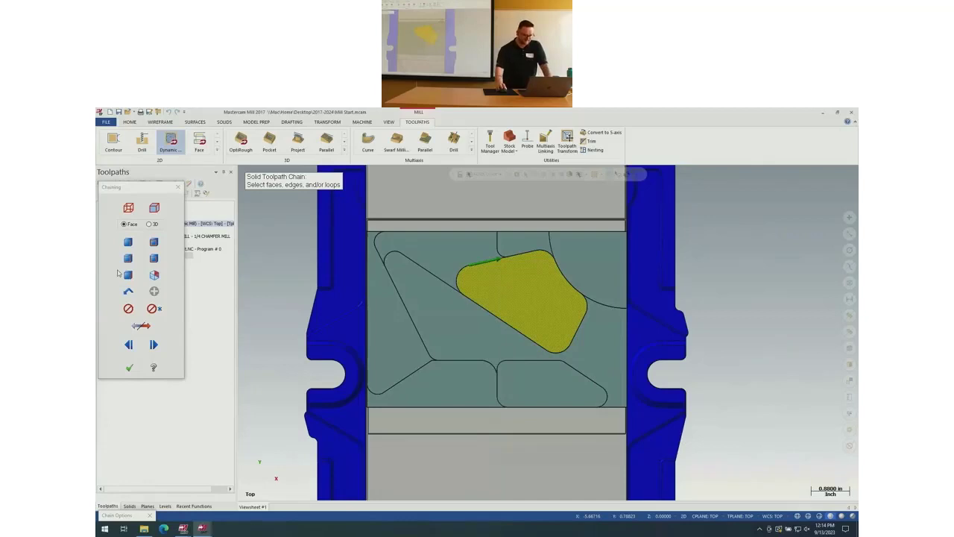
pyautogui.click(129, 367)
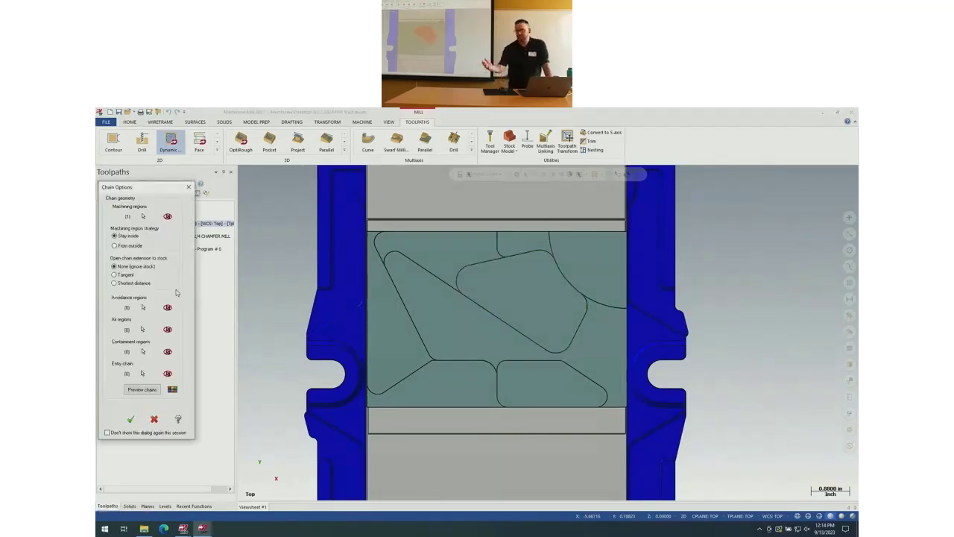
pyautogui.click(142, 390)
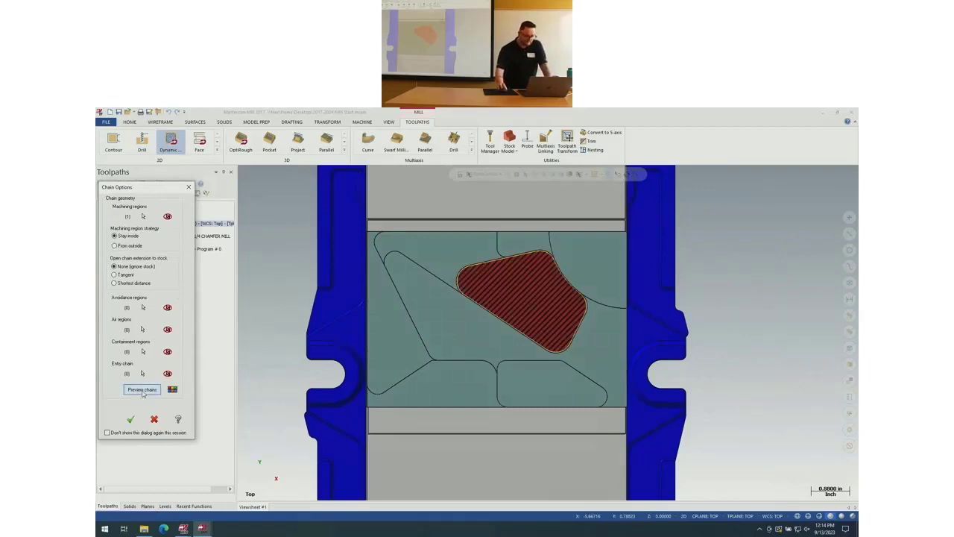
pyautogui.click(131, 419)
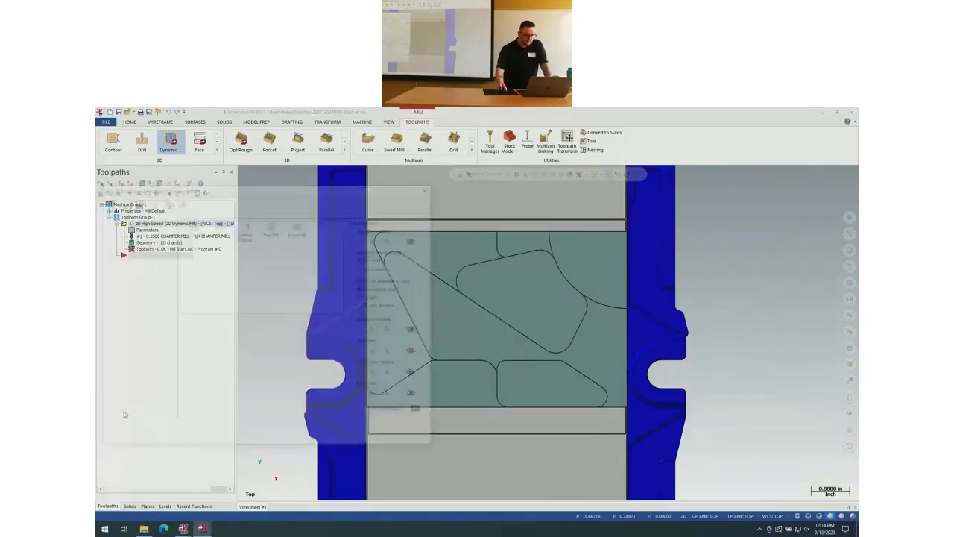
# Choose the 3/8 flat endmill for the toolpath and review its cut and linking parameters
pyautogui.click(123, 225)
pyautogui.click(220, 248)
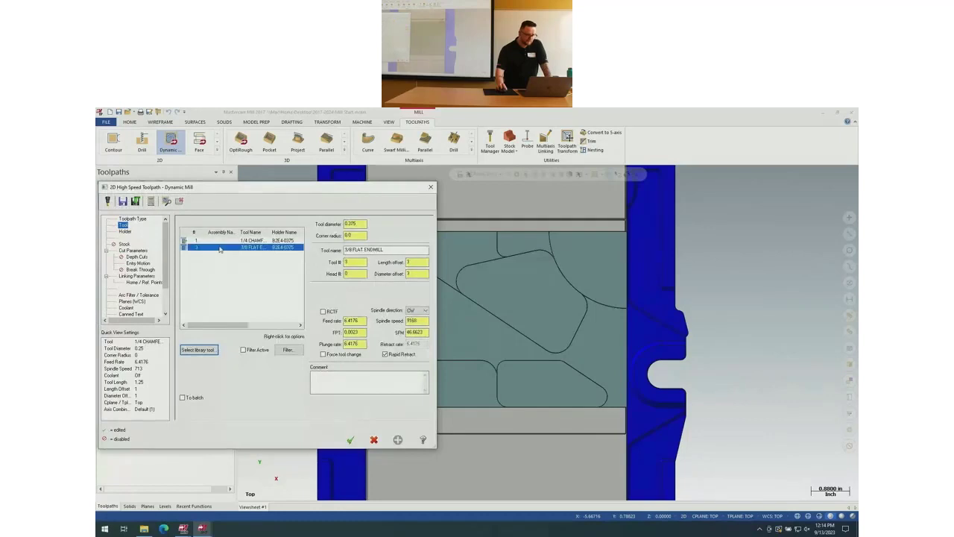
pyautogui.click(135, 251)
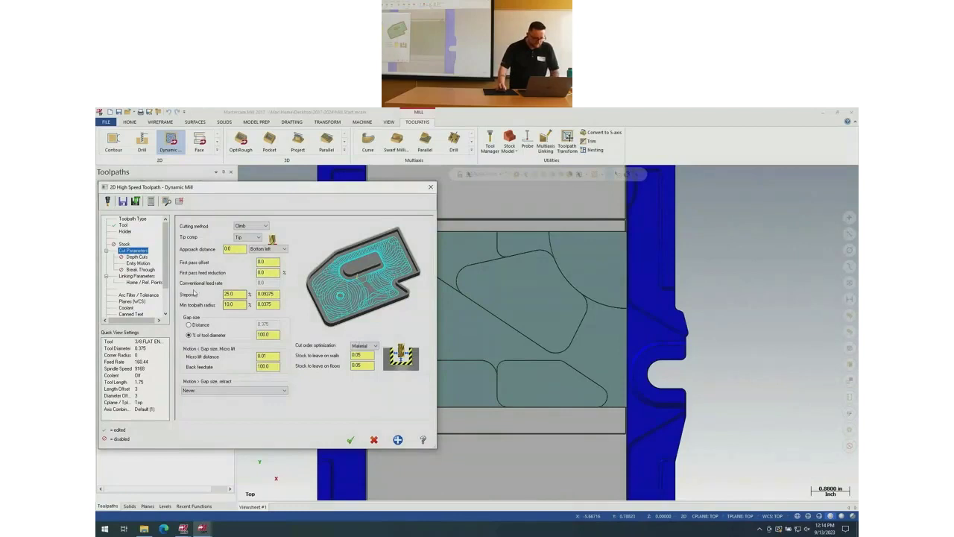
pyautogui.click(136, 276)
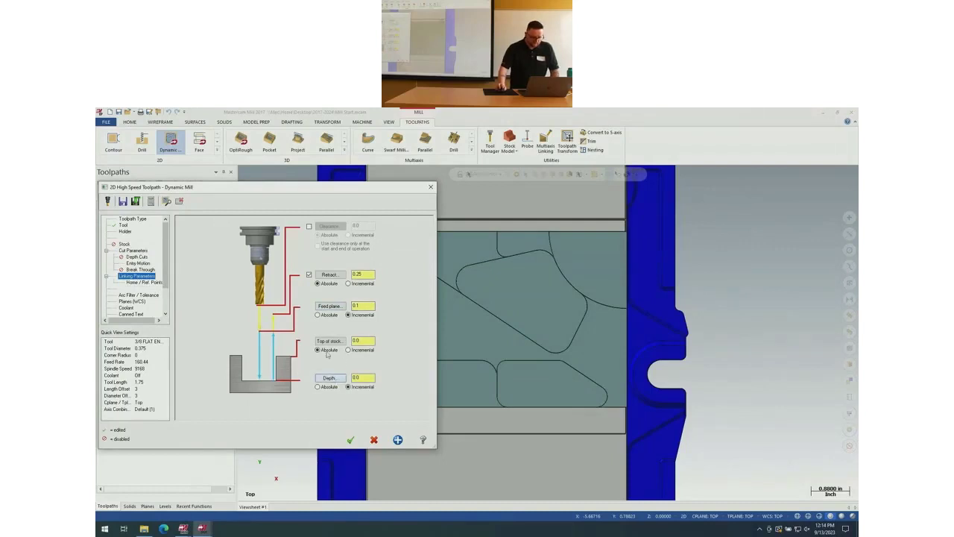
# Enable line/arc filtering with a 50% cut tolerance and generate the Dynamic Mill toolpath
pyautogui.click(149, 296)
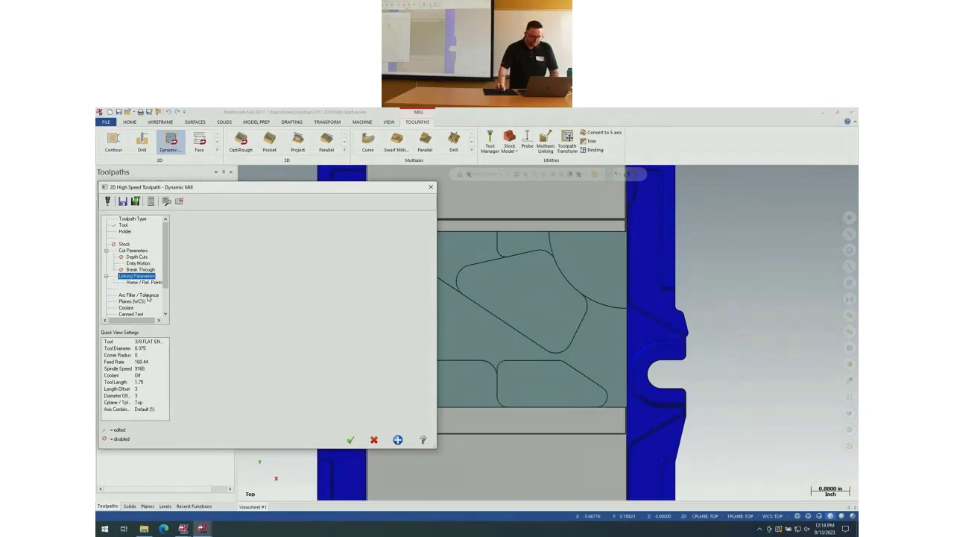
pyautogui.click(206, 301)
pyautogui.click(226, 276)
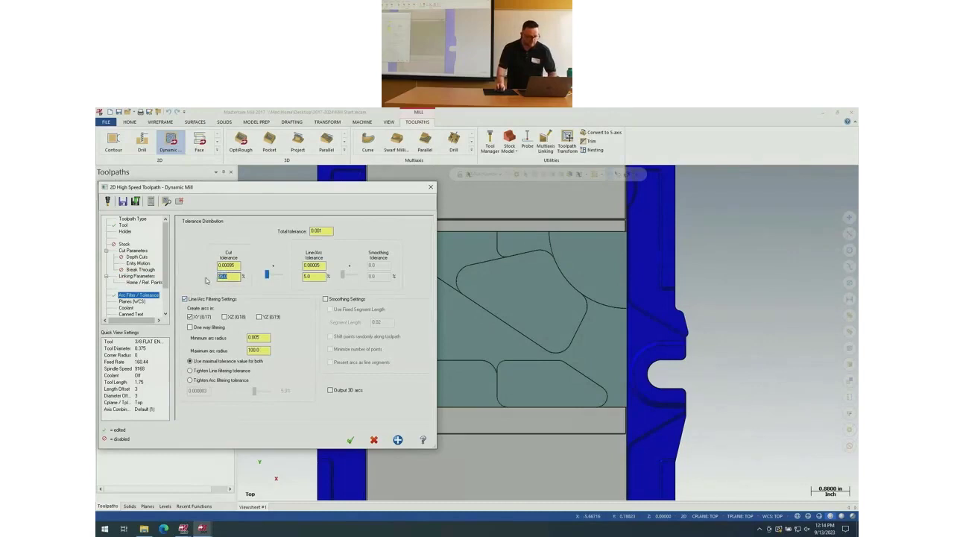
pyautogui.write('50')
pyautogui.press('Tab')
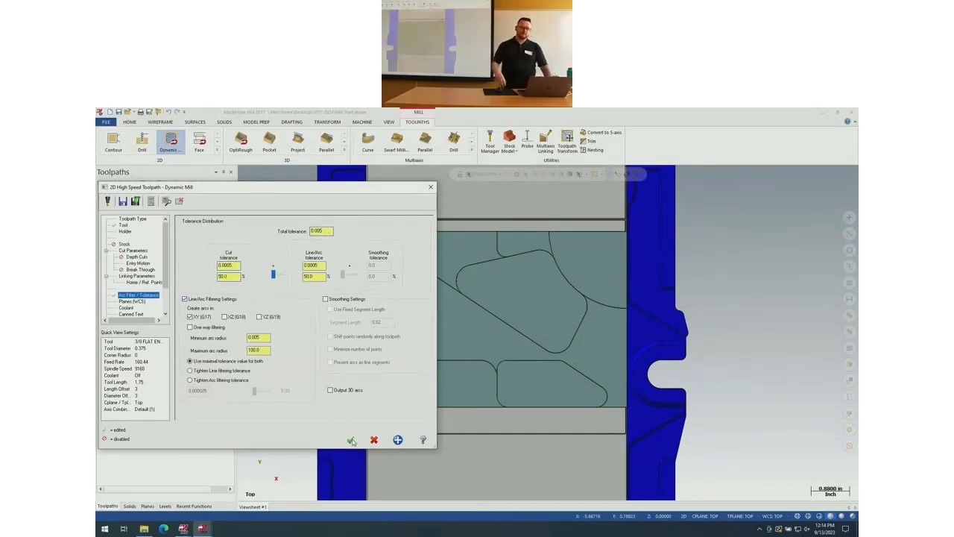
pyautogui.click(351, 440)
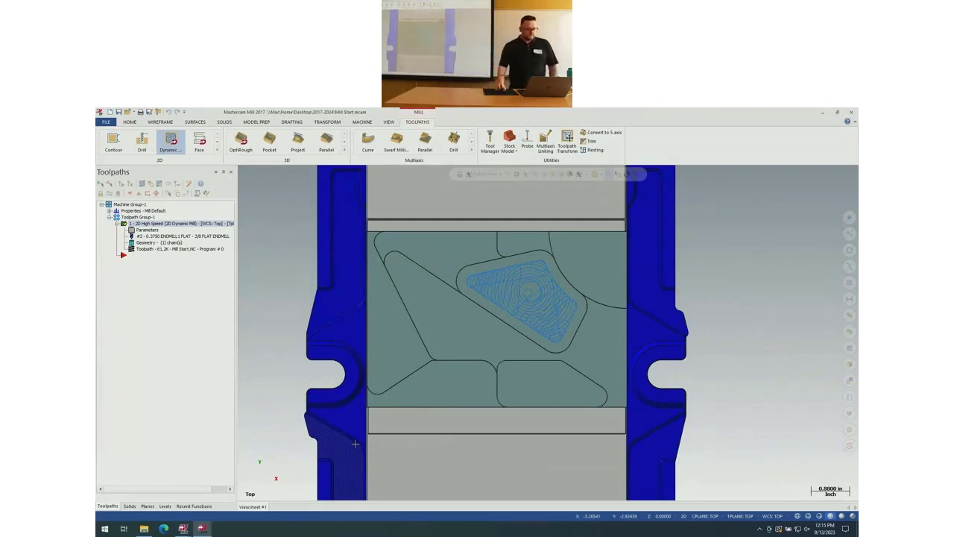
# Backplot the pocket toolpath and scrub through its circular entry motion to examine how the tool descends
pyautogui.click(142, 184)
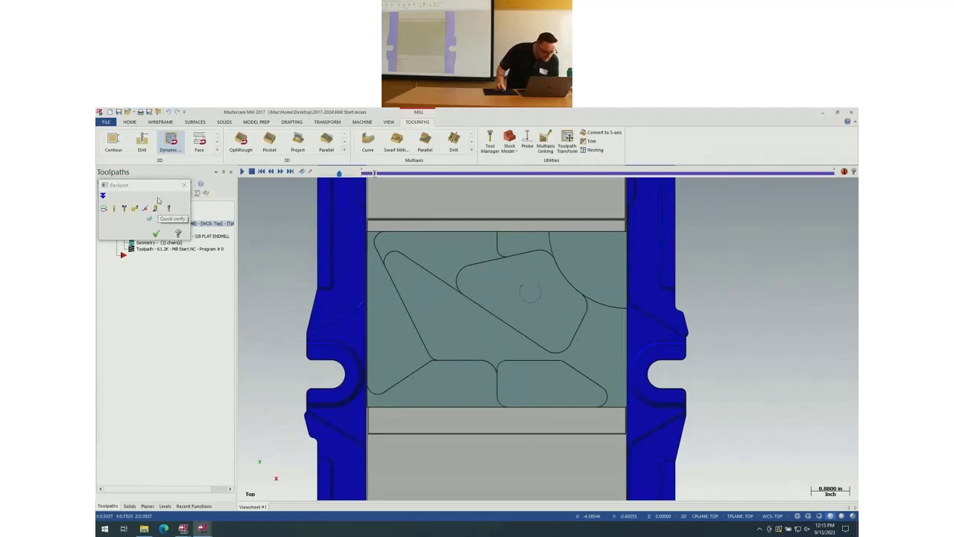
pyautogui.click(157, 211)
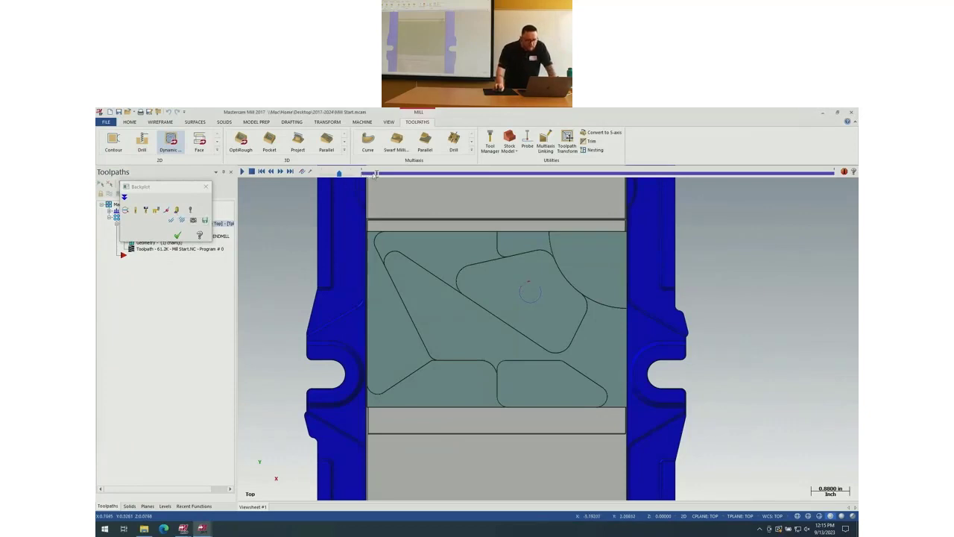
pyautogui.moveTo(377, 173); pyautogui.dragTo(443, 173)
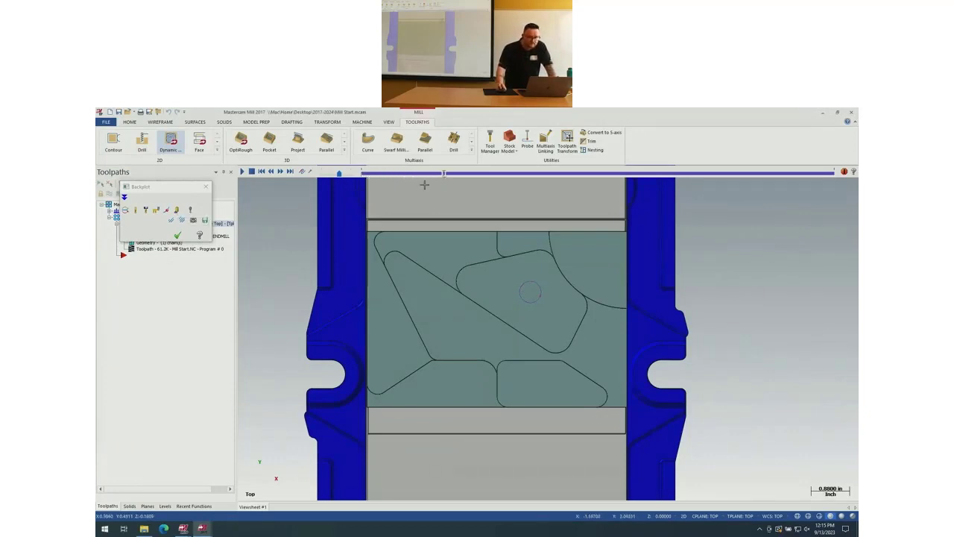
pyautogui.click(179, 237)
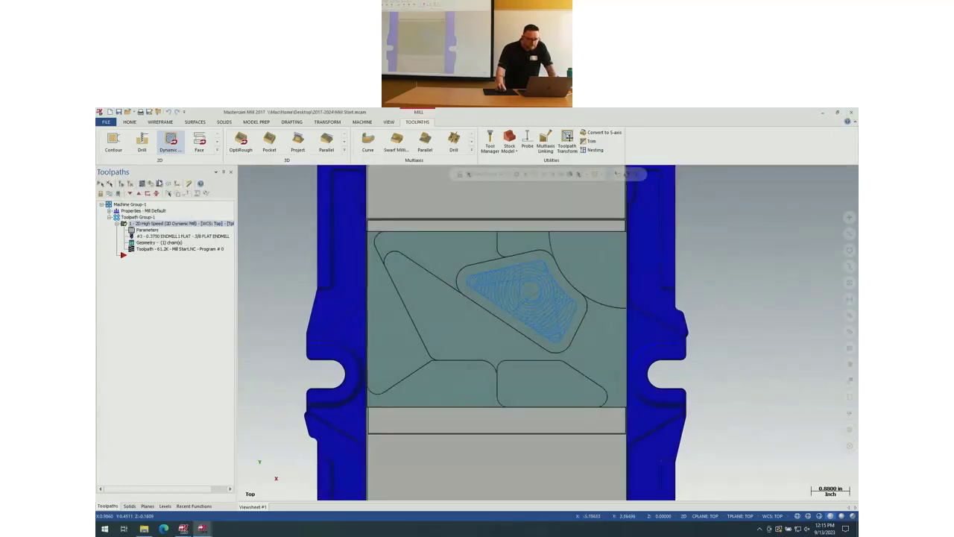
pyautogui.click(149, 184)
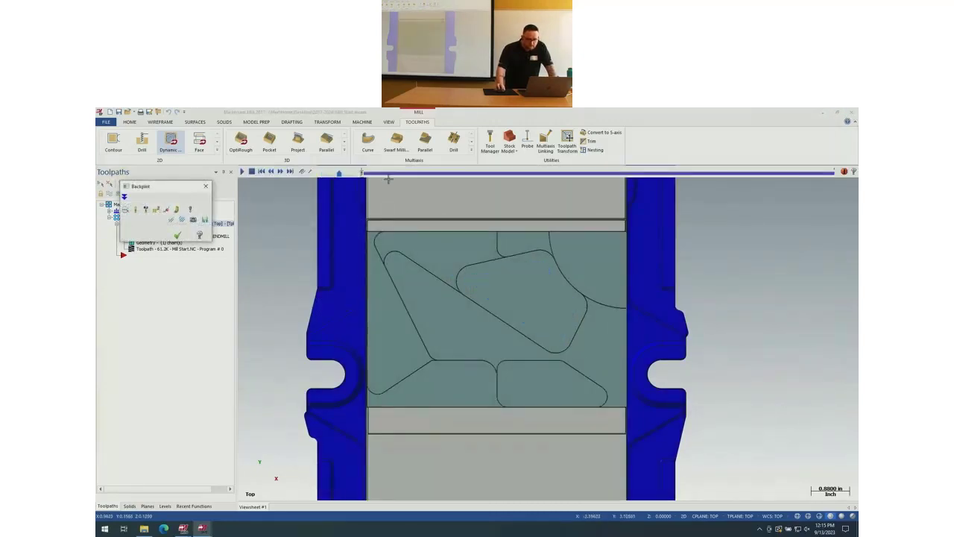
pyautogui.click(362, 173)
pyautogui.moveTo(361, 176); pyautogui.dragTo(474, 176)
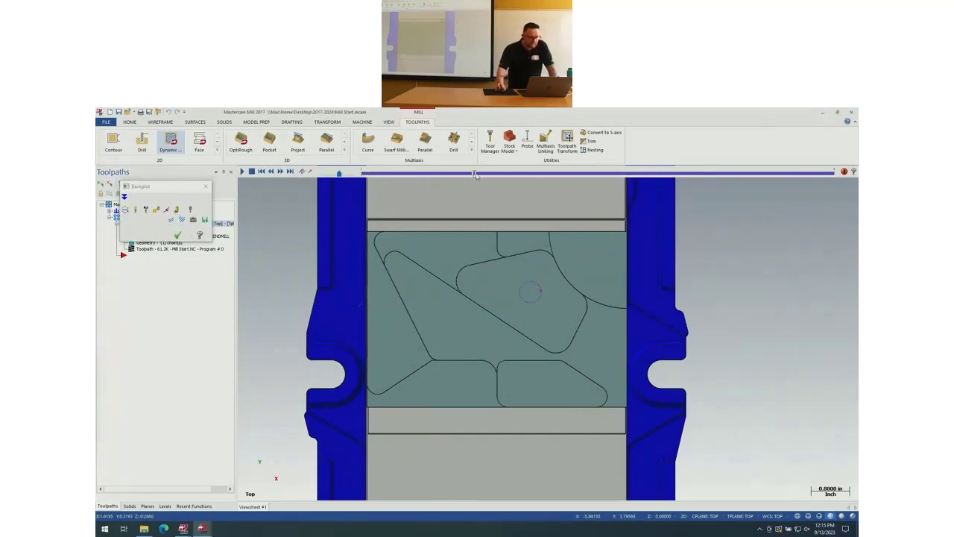
pyautogui.moveTo(474, 174); pyautogui.dragTo(545, 175)
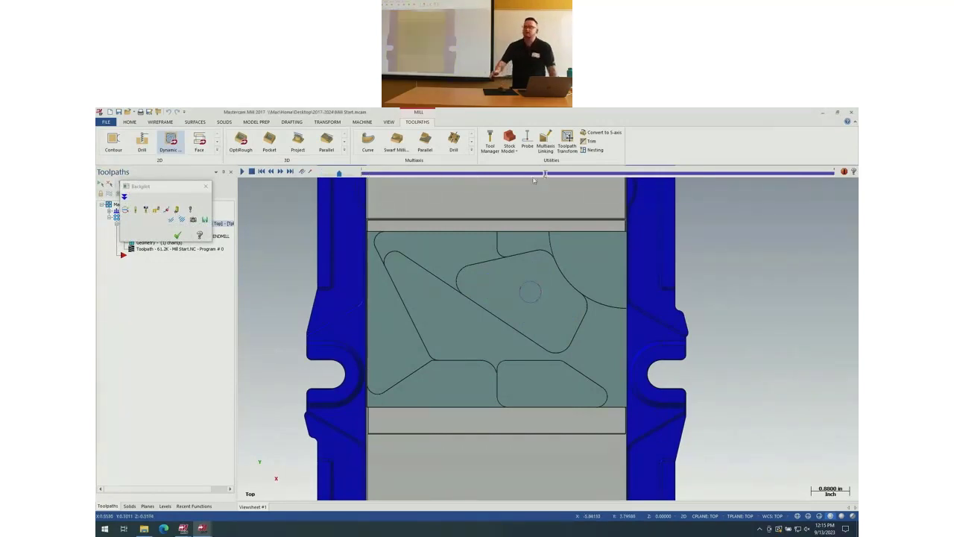
pyautogui.click(184, 236)
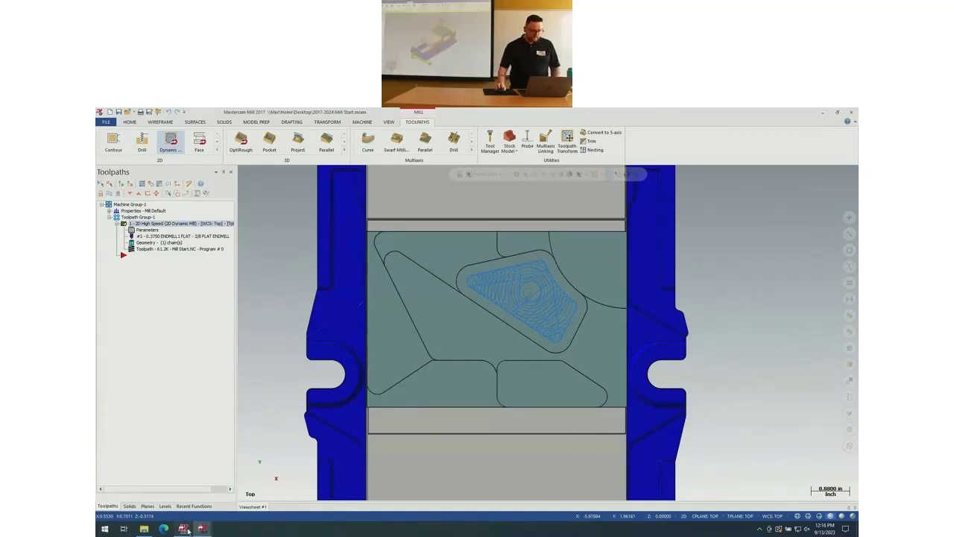
# Switch to Mastercam 2024, create a Dynamic Mill toolpath, and select the same pocket face as the region to machine in top view
pyautogui.moveTo(183, 528)
pyautogui.click(238, 468)
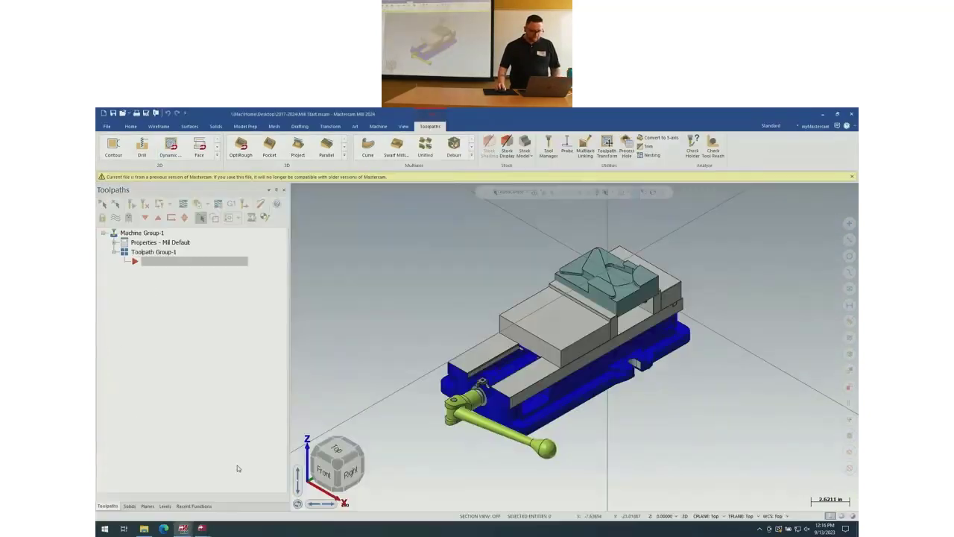
pyautogui.click(171, 147)
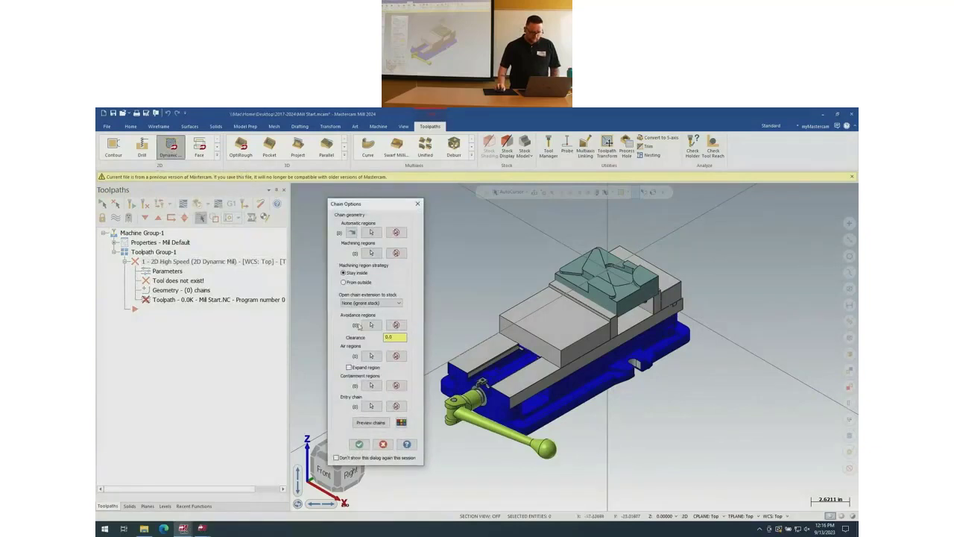
pyautogui.click(370, 253)
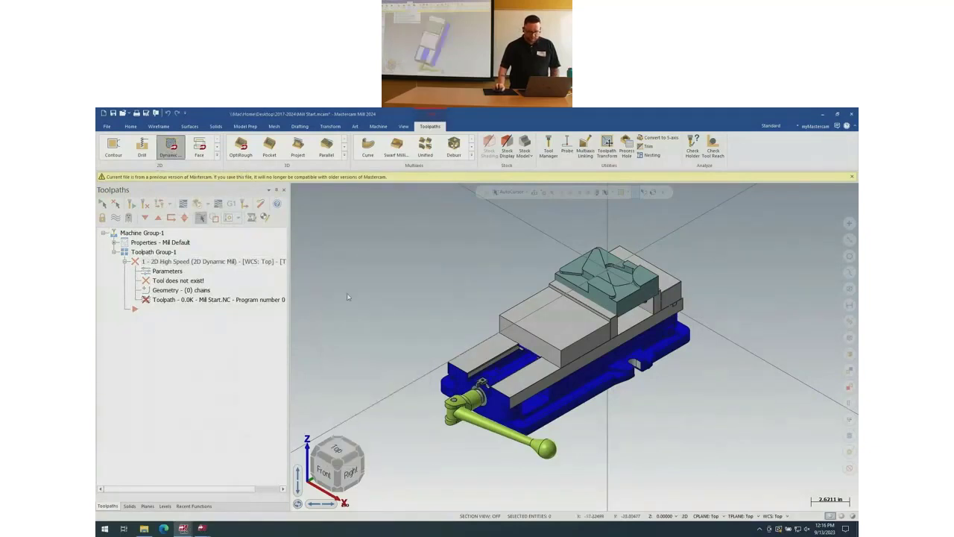
pyautogui.click(343, 452)
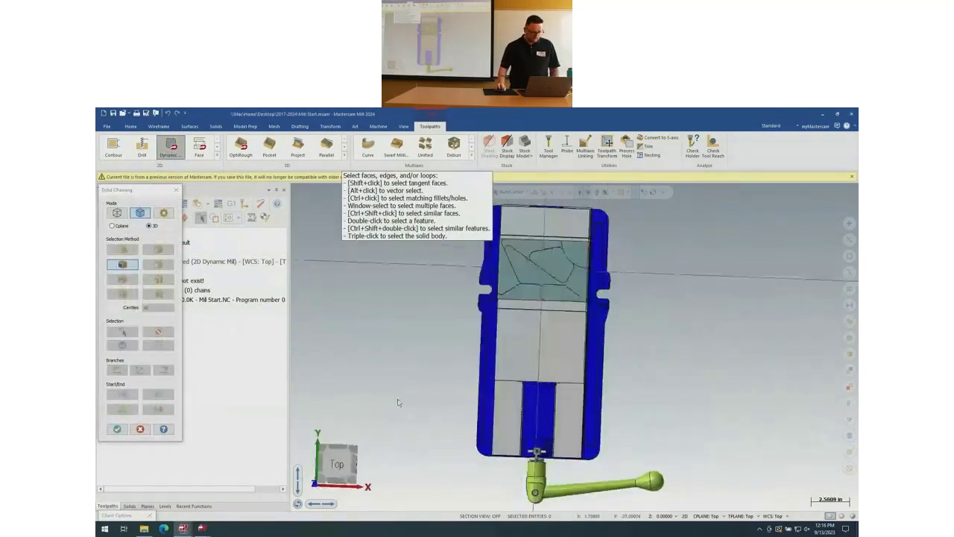
pyautogui.click(549, 263)
pyautogui.click(116, 429)
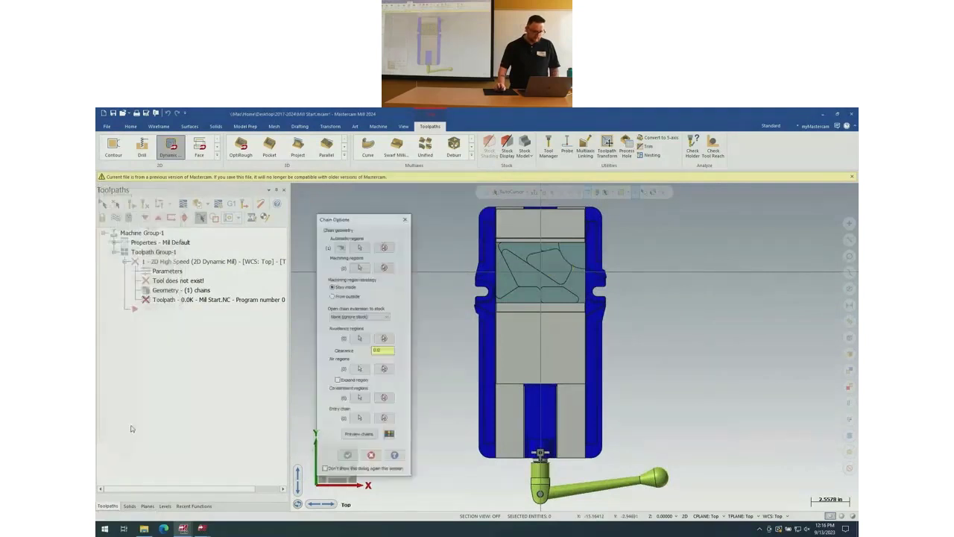
pyautogui.click(359, 452)
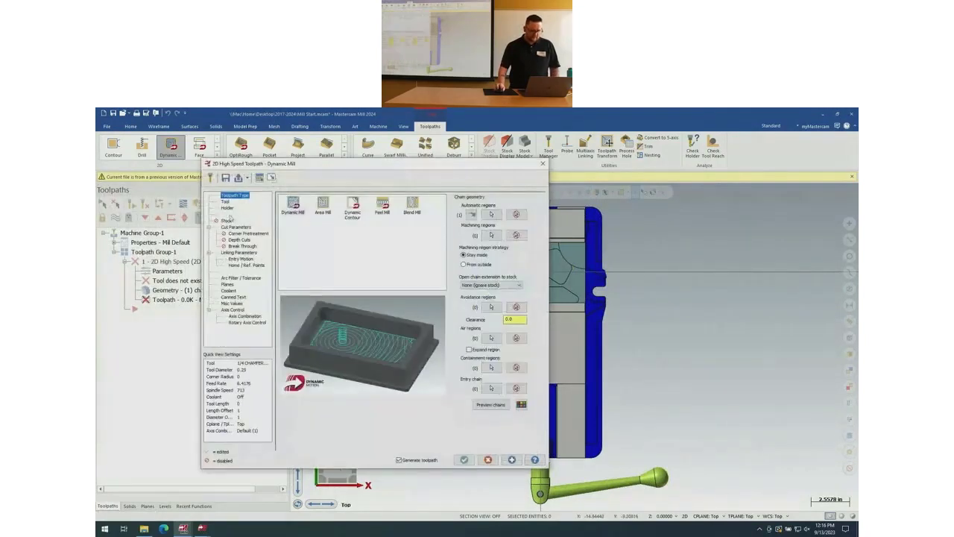
# Choose the 3/8 flat endmill for the Dynamic Mill toolpath and review its linking parameters
pyautogui.click(226, 202)
pyautogui.click(322, 214)
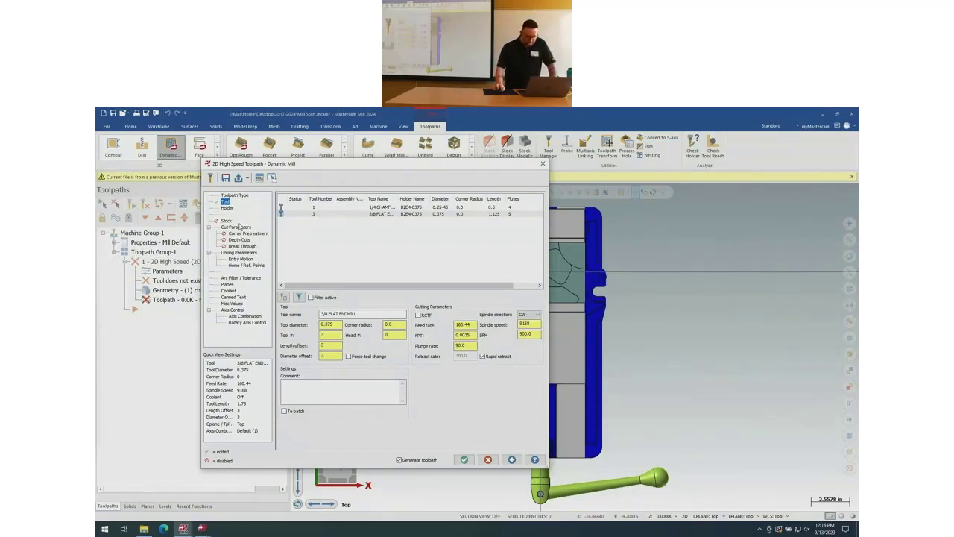
pyautogui.click(242, 253)
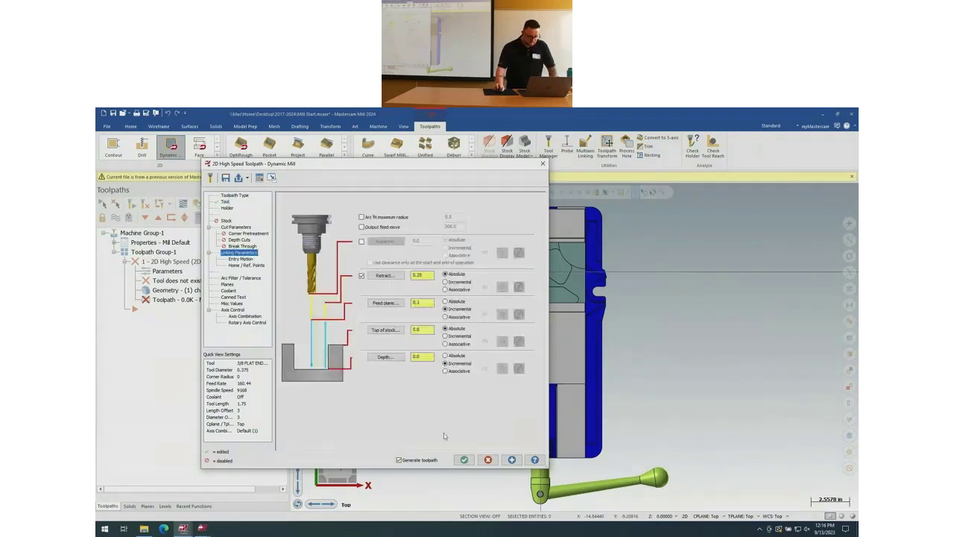
# Enable line/arc filtering with a 50% cut tolerance and a total tolerance of 0.005, and generate the toolpath
pyautogui.click(244, 280)
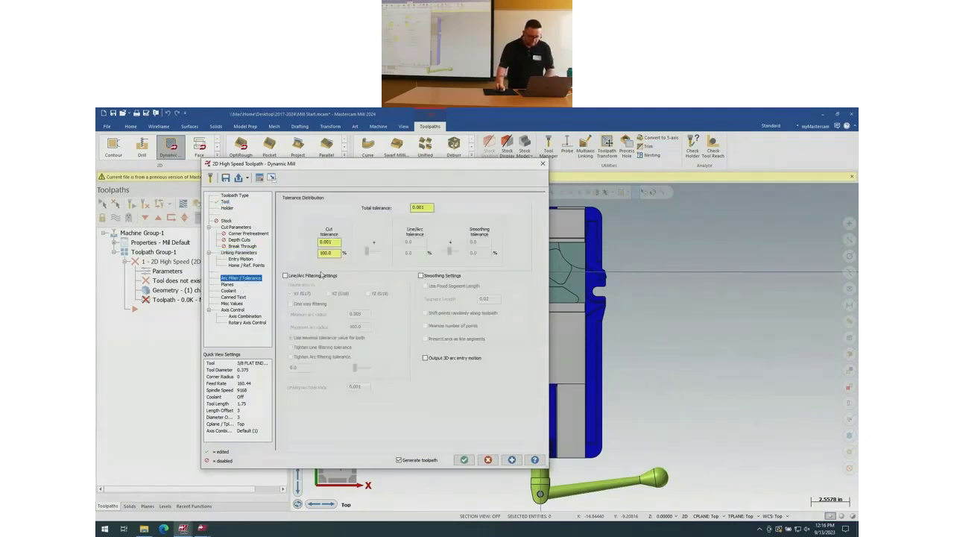
pyautogui.click(322, 275)
pyautogui.doubleClick(329, 252)
pyautogui.write('50')
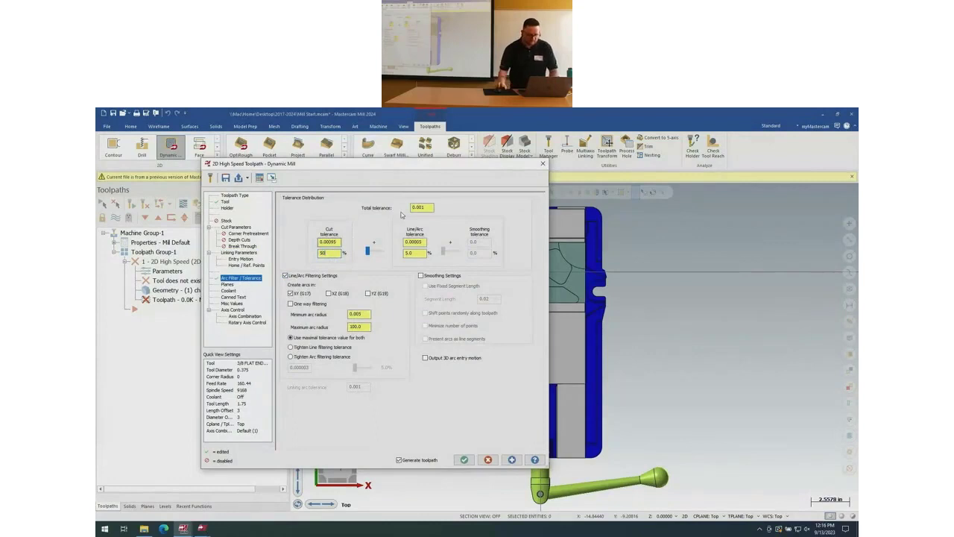
pyautogui.click(429, 208)
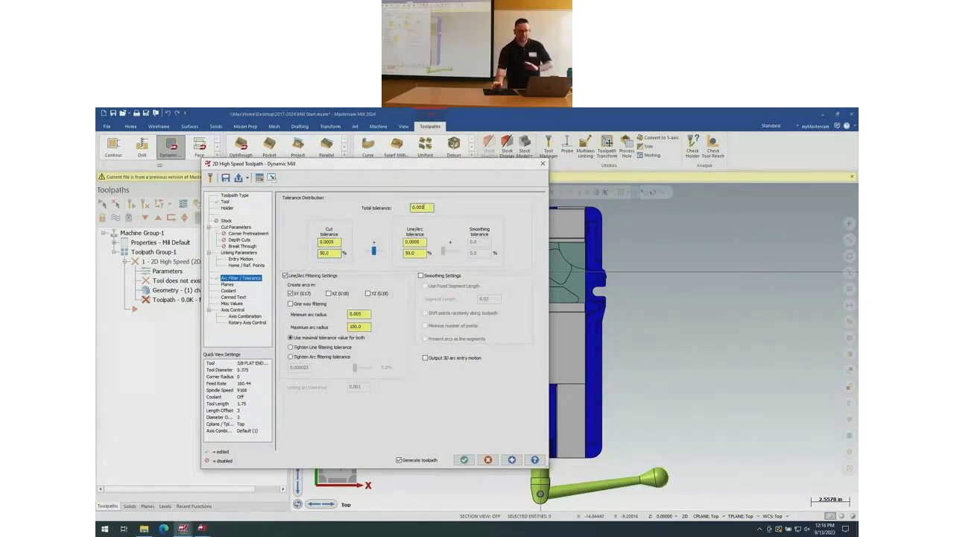
pyautogui.click(463, 459)
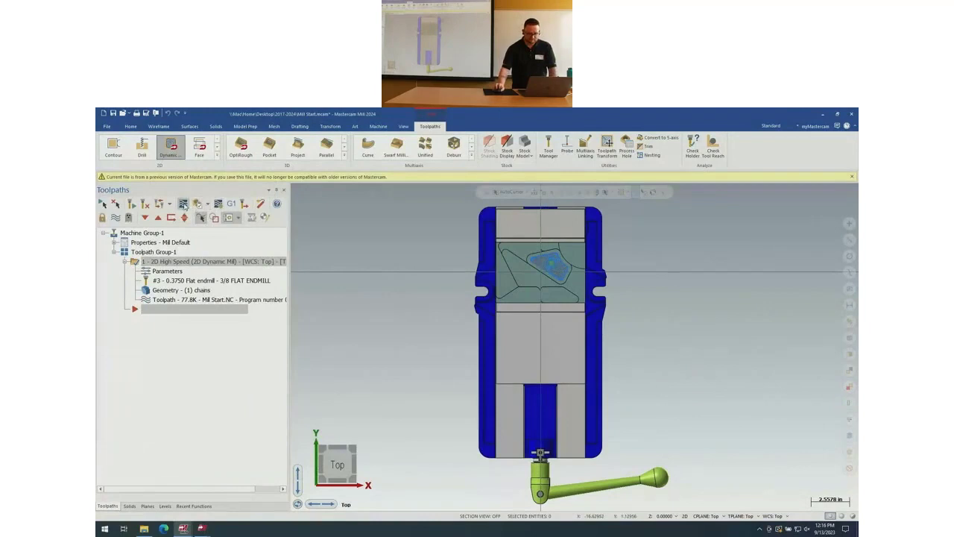
# Backplot the pocket toolpath to examine its helical entry motion
pyautogui.click(183, 204)
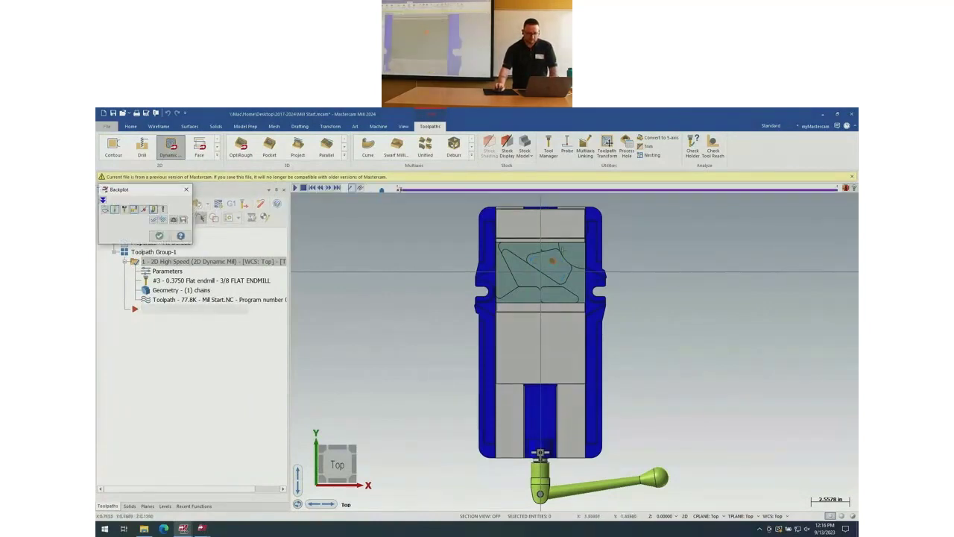
pyautogui.scroll(5, 561, 249)
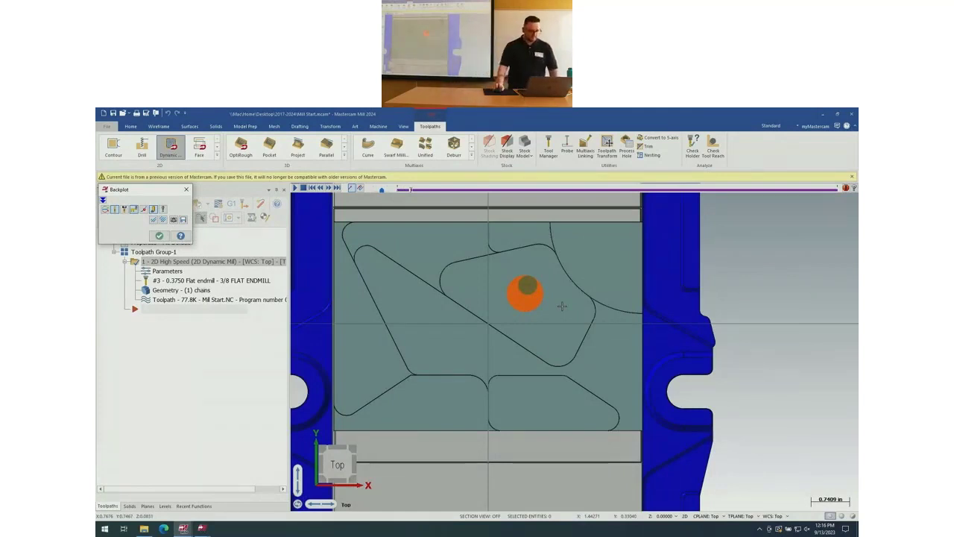
pyautogui.press('Escape')
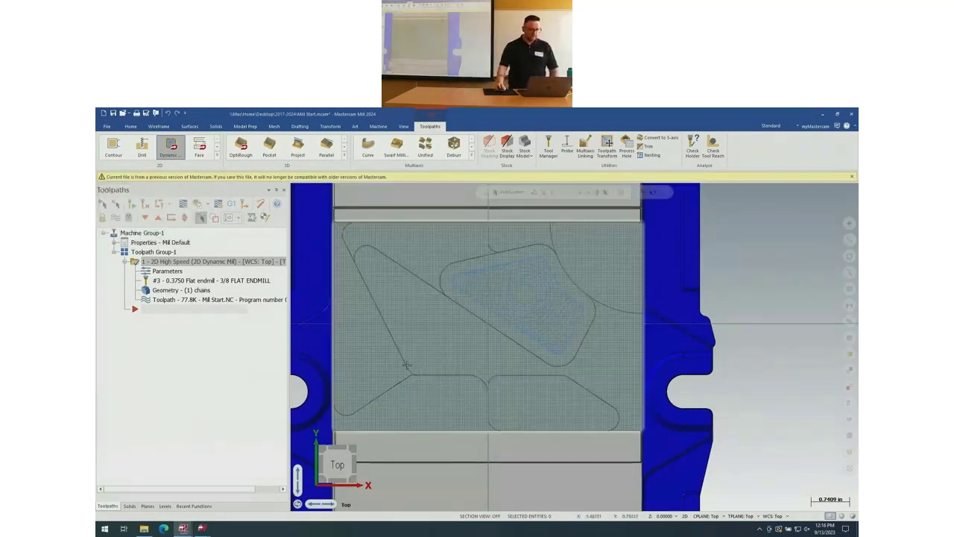
# Review the toolpath's arc filter and entry motion settings without changing them
pyautogui.click(176, 273)
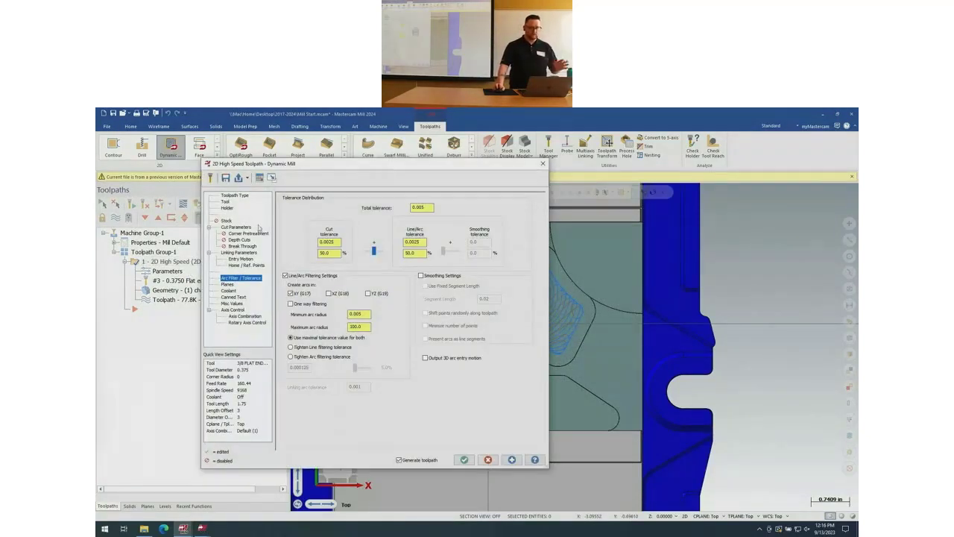
pyautogui.click(241, 258)
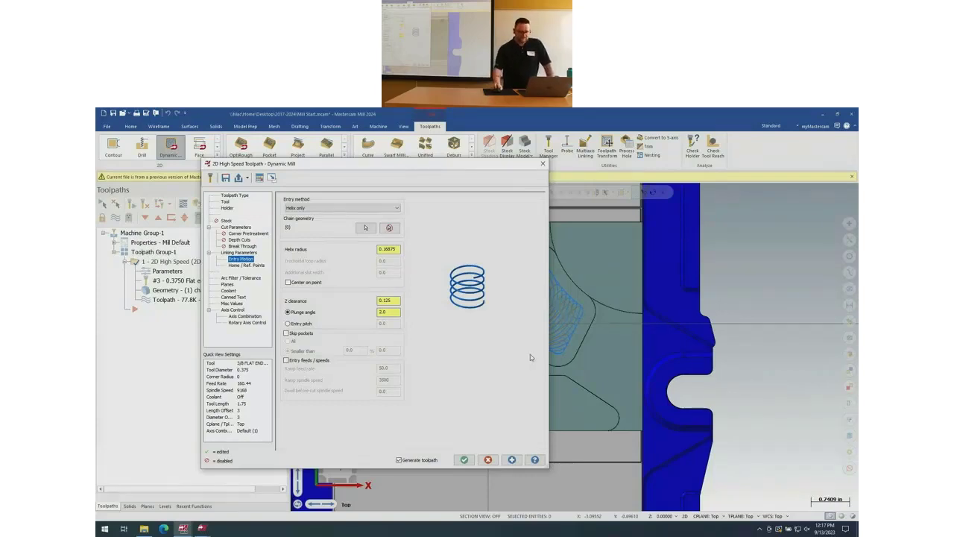
pyautogui.click(489, 460)
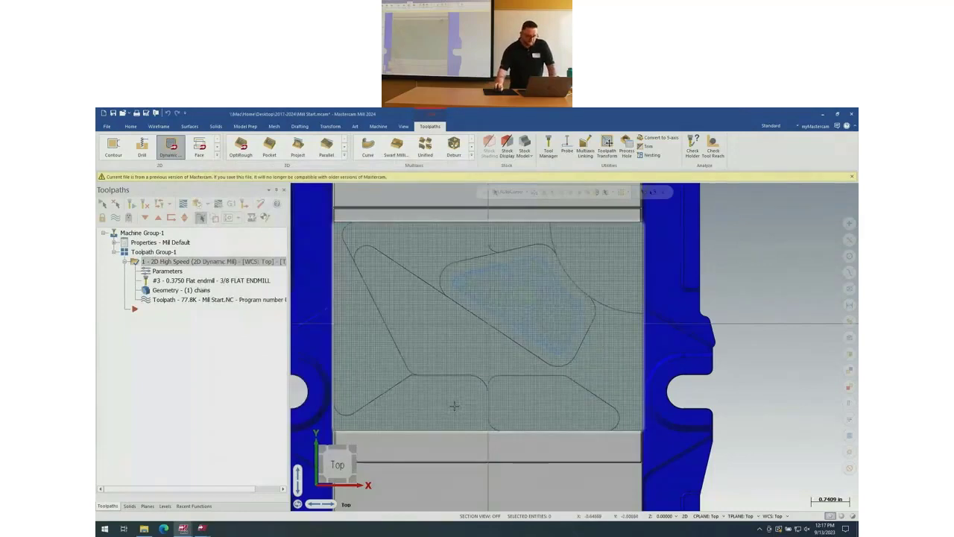
# Switch to Mastercam 2017 and start a second Dynamic Mill toolpath in isometric view, opening the solid selection for its machining regions
pyautogui.moveTo(192, 529)
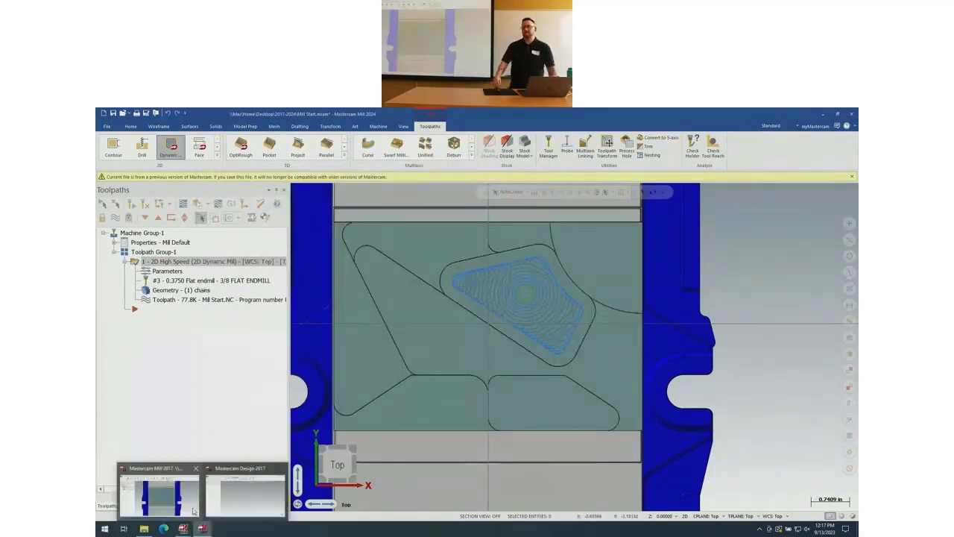
pyautogui.click(191, 507)
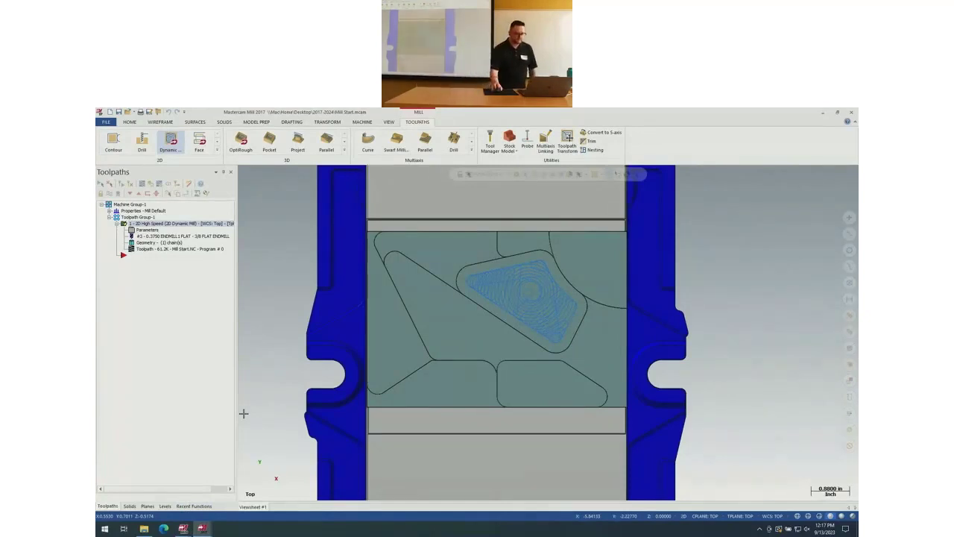
pyautogui.rightClick(247, 305)
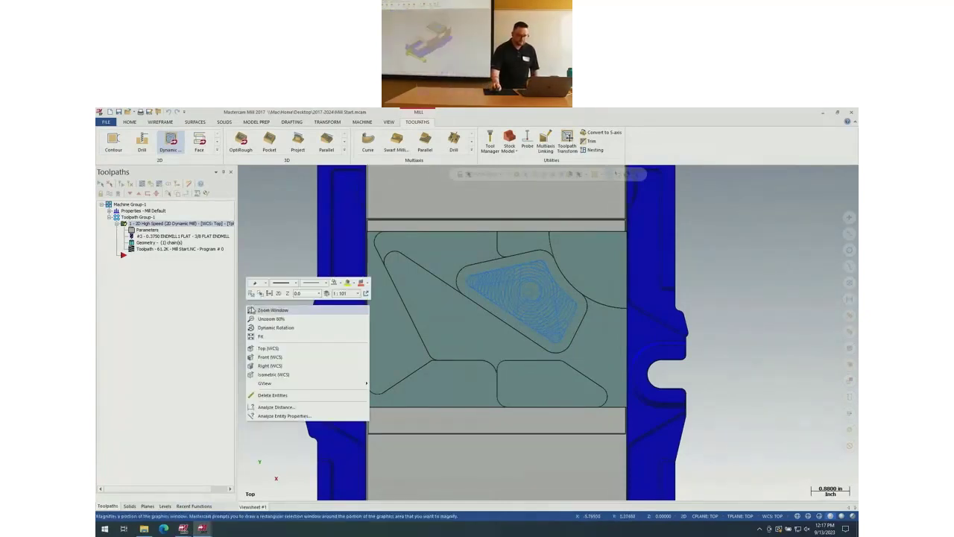
pyautogui.click(264, 372)
pyautogui.scroll(5, 534, 233)
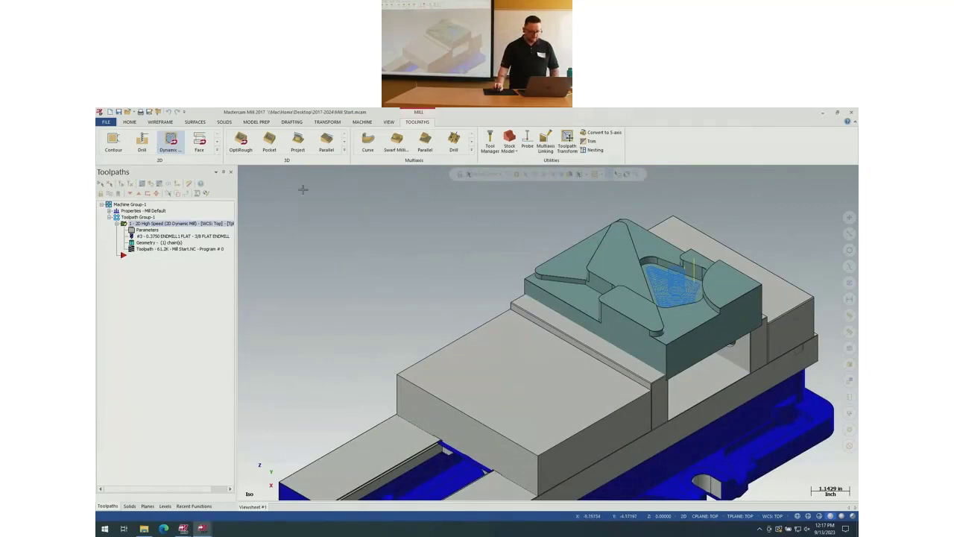
pyautogui.click(171, 142)
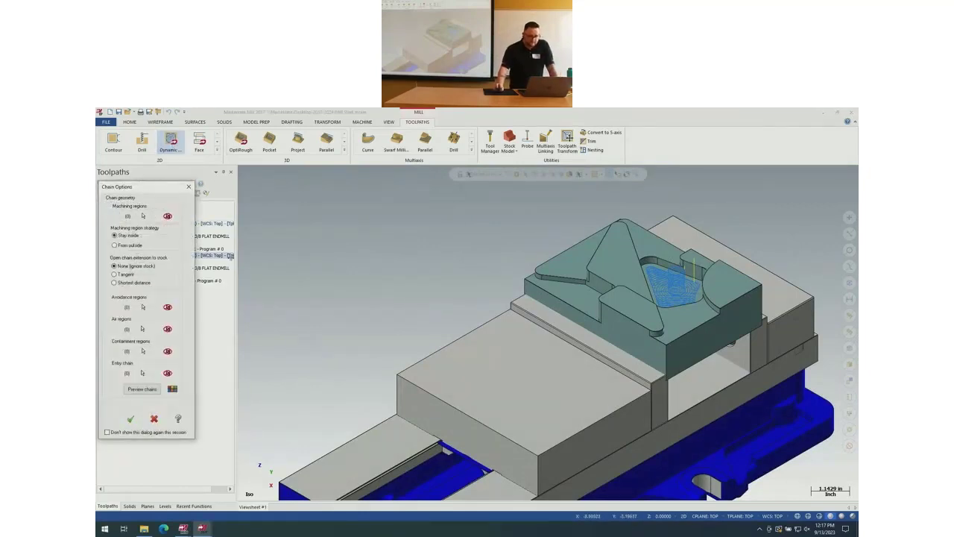
pyautogui.click(143, 216)
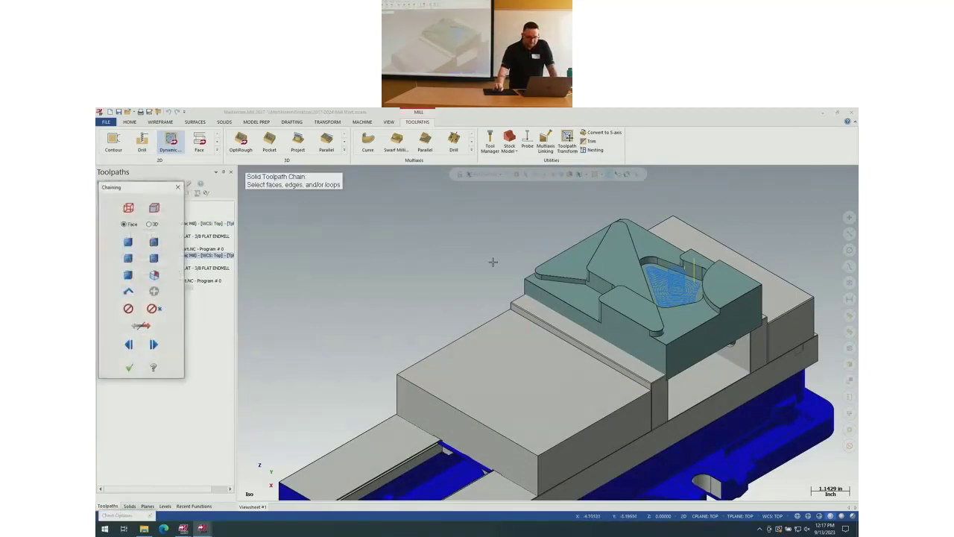
pyautogui.scroll(5, 640, 262)
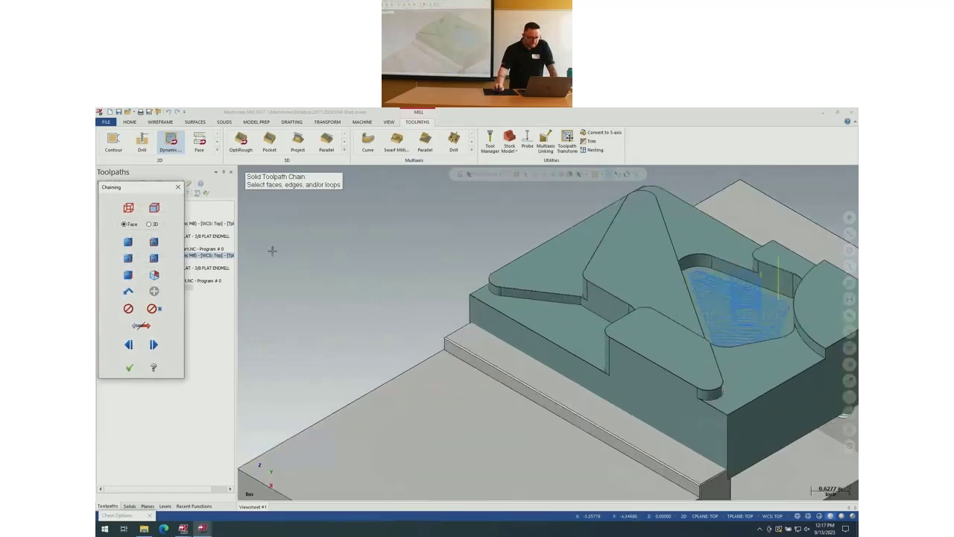
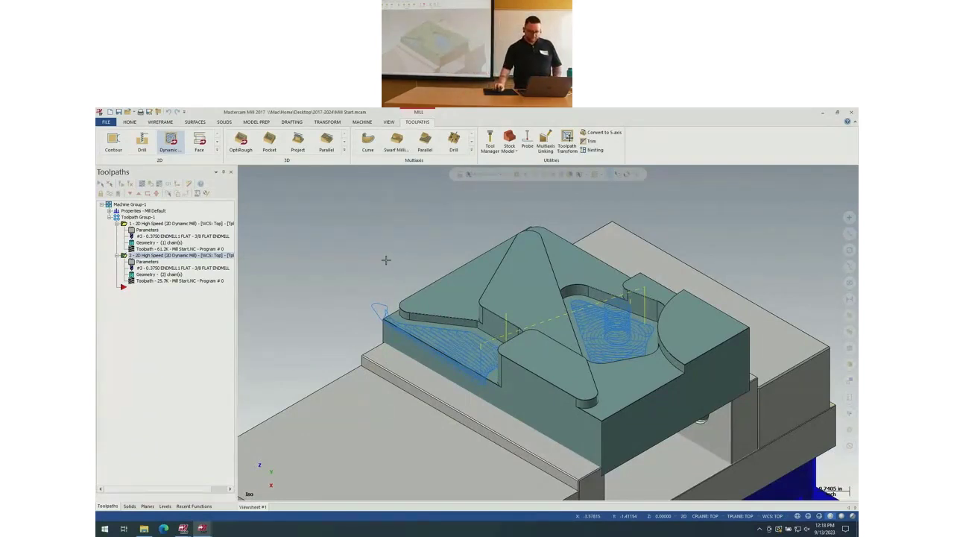
# Backplot the second Dynamic Mill toolpath in top view with the tool displayed
pyautogui.rightClick(386, 259)
pyautogui.click(411, 296)
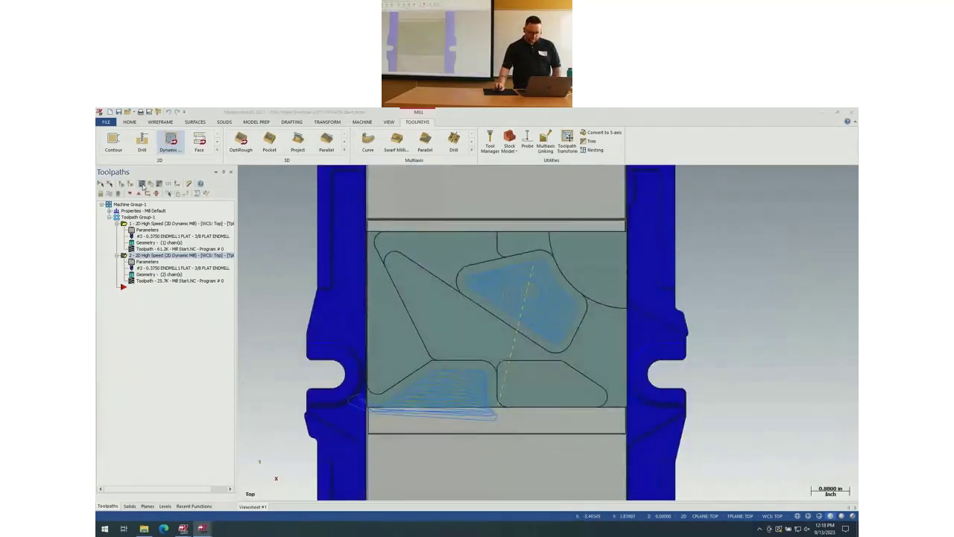
pyautogui.click(142, 183)
pyautogui.press('s')
pyautogui.press('s')
pyautogui.press('s')
pyautogui.press('s')
pyautogui.press('s')
pyautogui.press('s')
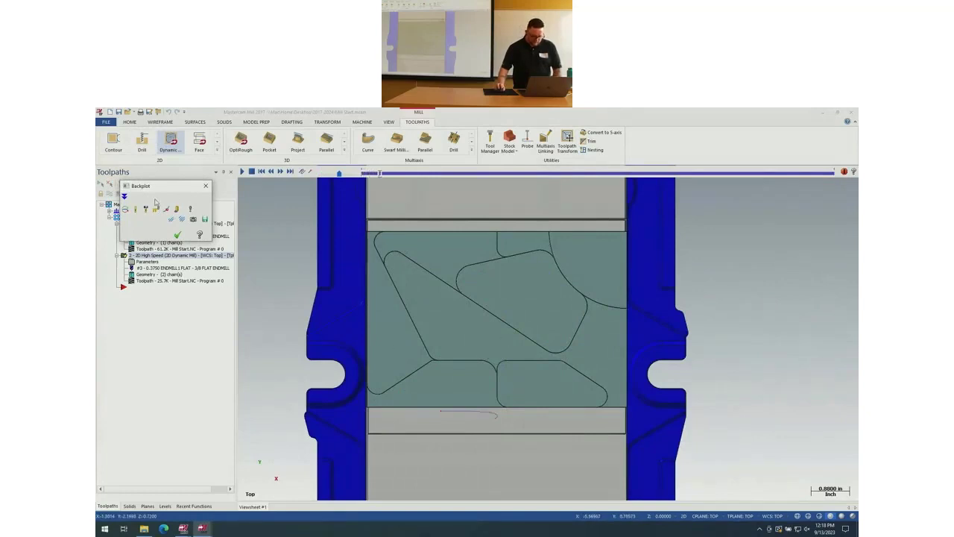
pyautogui.click(135, 210)
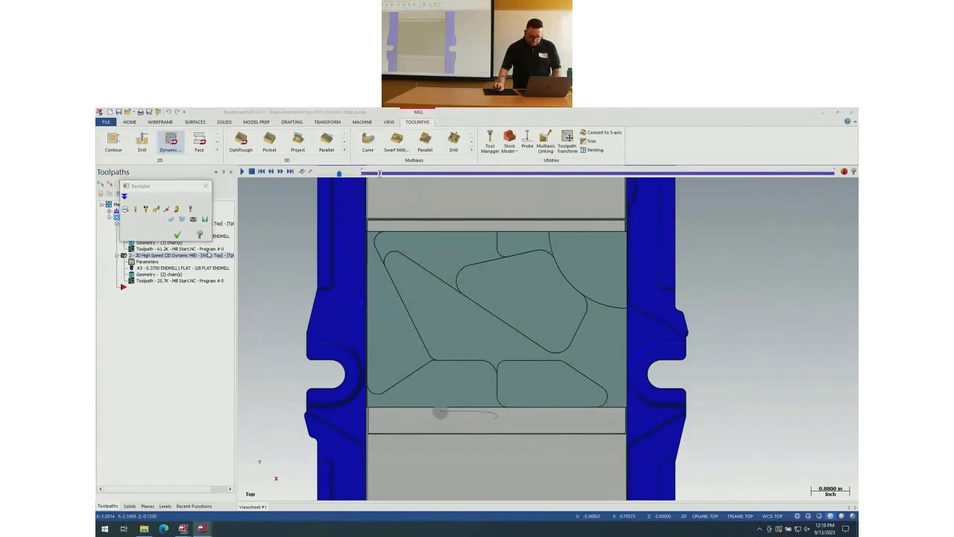
# Step back and forth through the start of the open-pocket toolpath to examine how the tool approaches the stock edge
pyautogui.scroll(3, 501, 410)
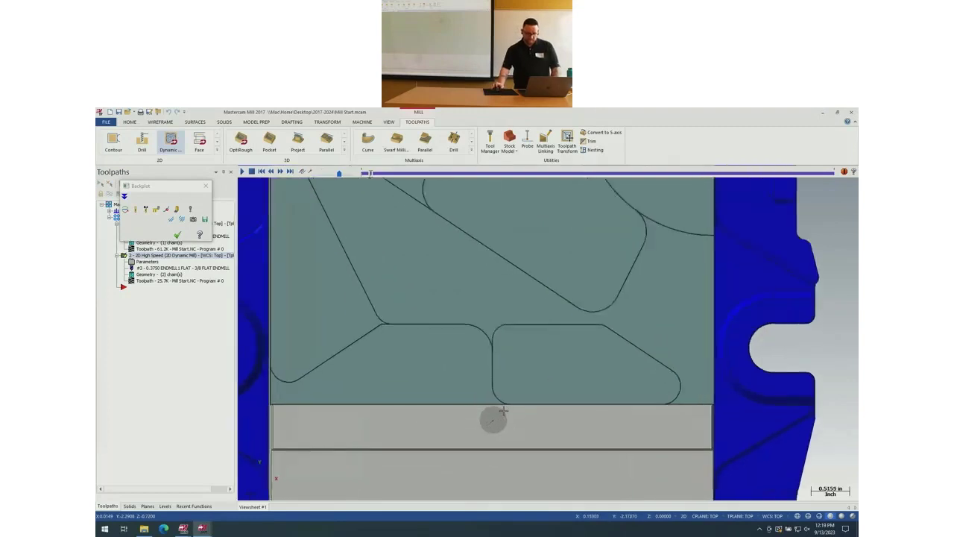
pyautogui.scroll(2, 501, 407)
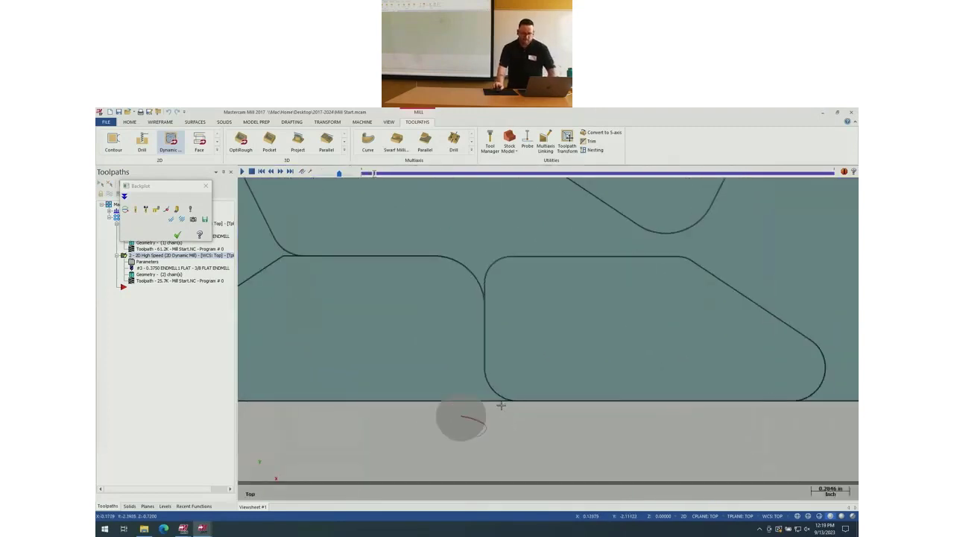
pyautogui.press('b')
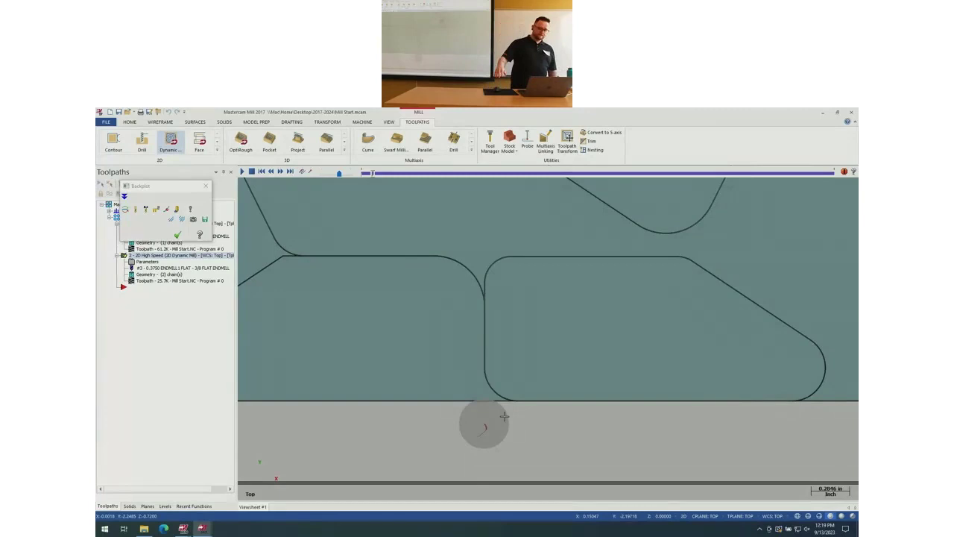
pyautogui.press('Escape')
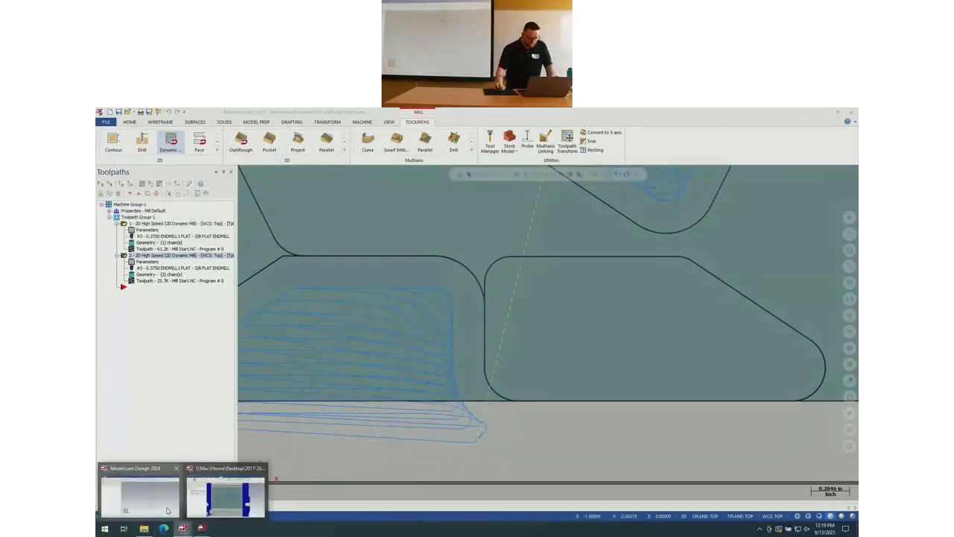
# Switch to Mastercam 2024, create a second Dynamic Mill toolpath, and select the front-left open pocket face as its automatic region
pyautogui.click(181, 529)
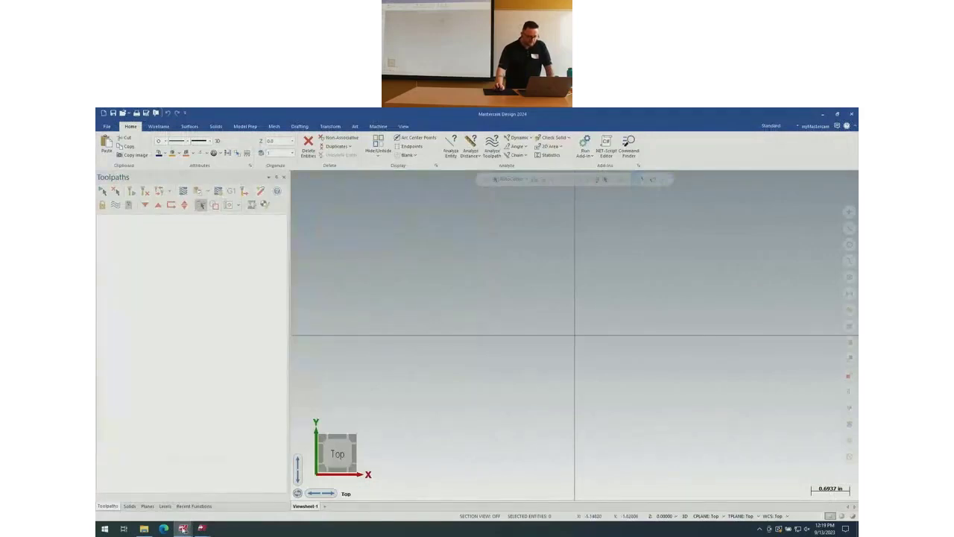
pyautogui.moveTo(183, 529)
pyautogui.click(224, 496)
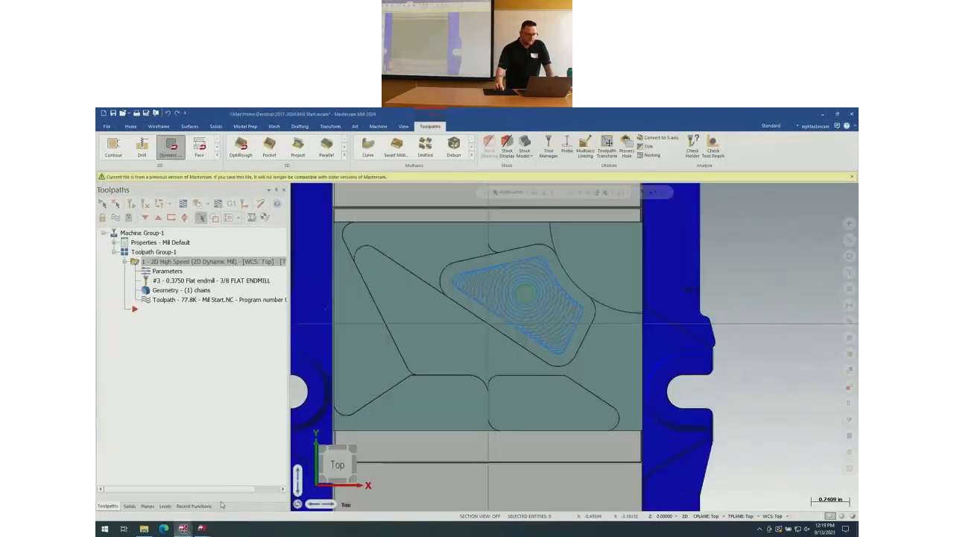
pyautogui.click(177, 154)
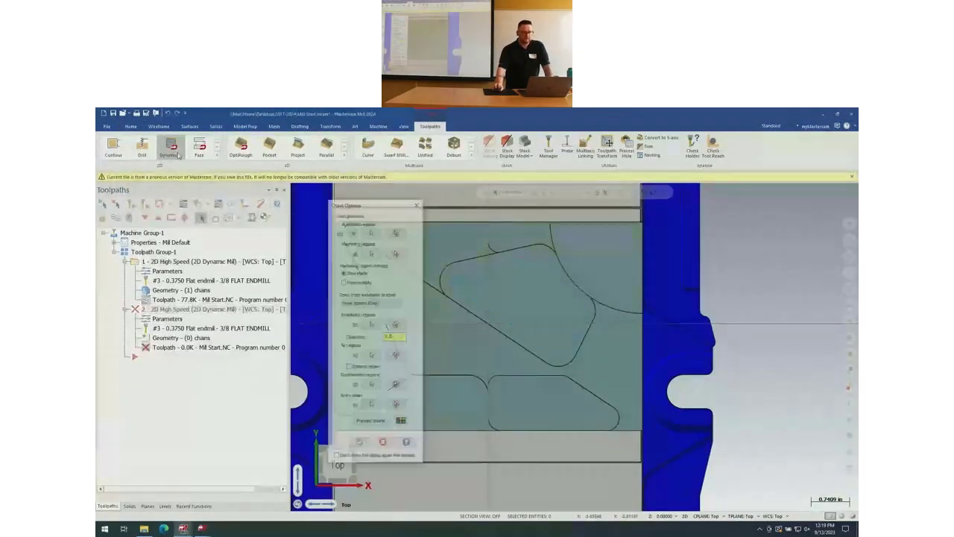
pyautogui.click(377, 233)
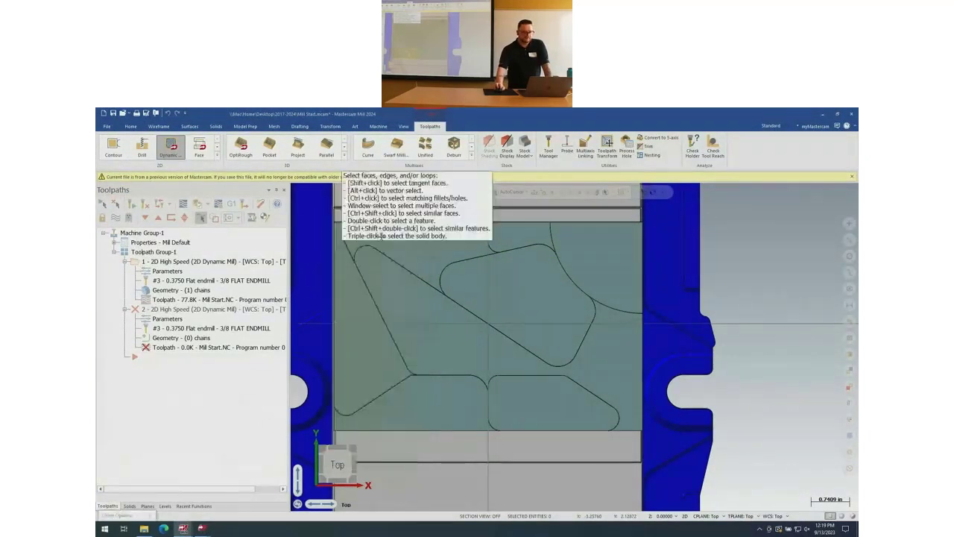
pyautogui.click(430, 401)
pyautogui.click(117, 428)
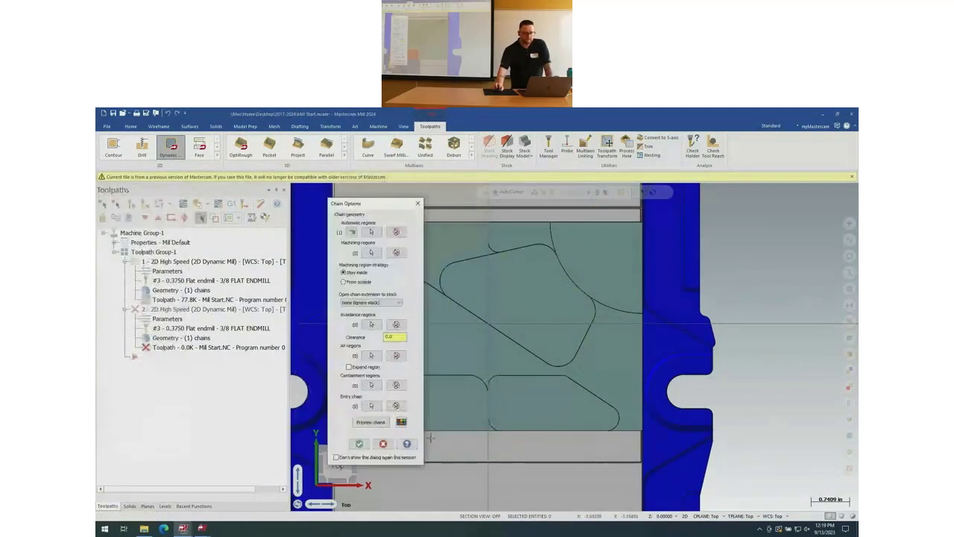
# Preview the open pocket's machining and air regions, enable Expand region for the air region, and accept the chain options
pyautogui.click(381, 423)
pyautogui.moveTo(350, 203); pyautogui.dragTo(231, 197)
pyautogui.scroll(-2, 608, 279)
pyautogui.scroll(-2, 639, 294)
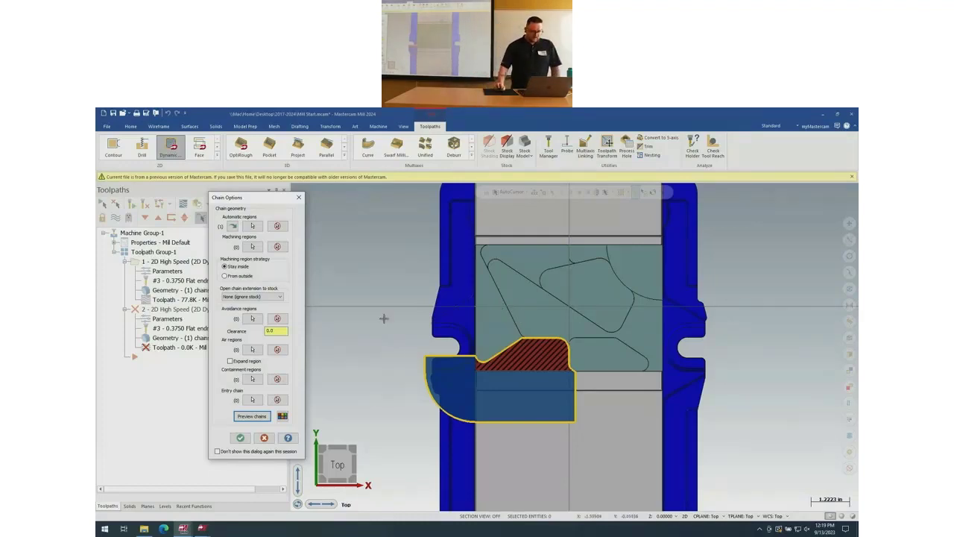
pyautogui.click(231, 361)
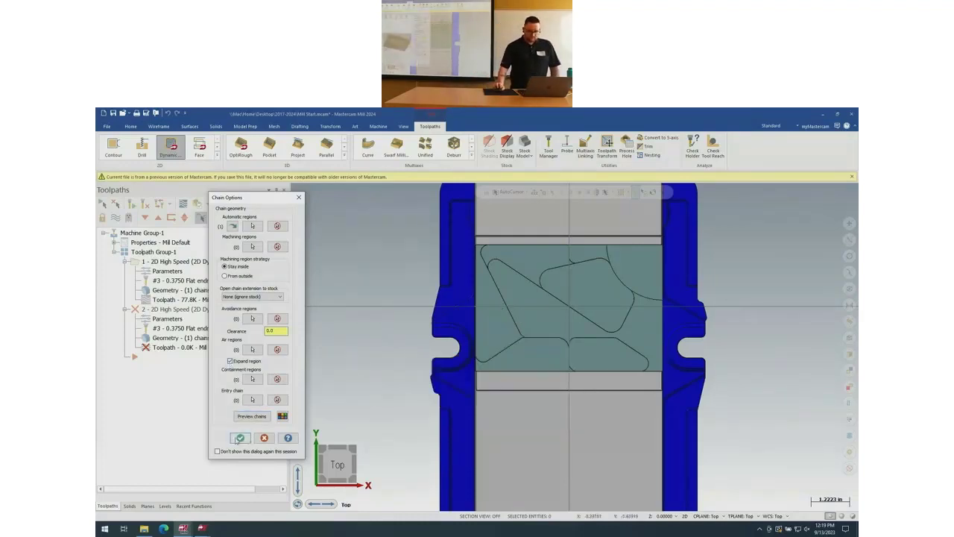
pyautogui.click(240, 438)
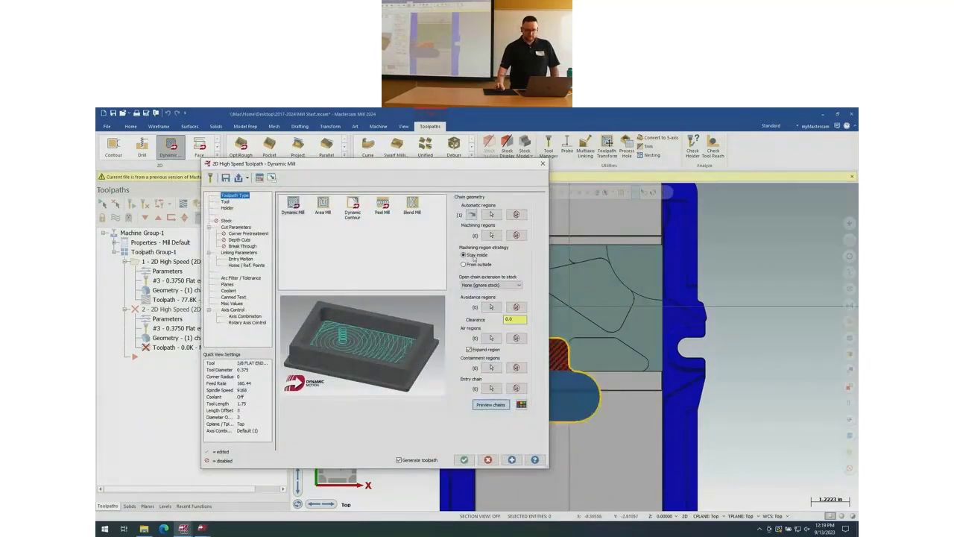
# Check the expanded air region preview and tool page, and generate the front-left open pocket's Dynamic Mill toolpath
pyautogui.moveTo(439, 165); pyautogui.dragTo(323, 161)
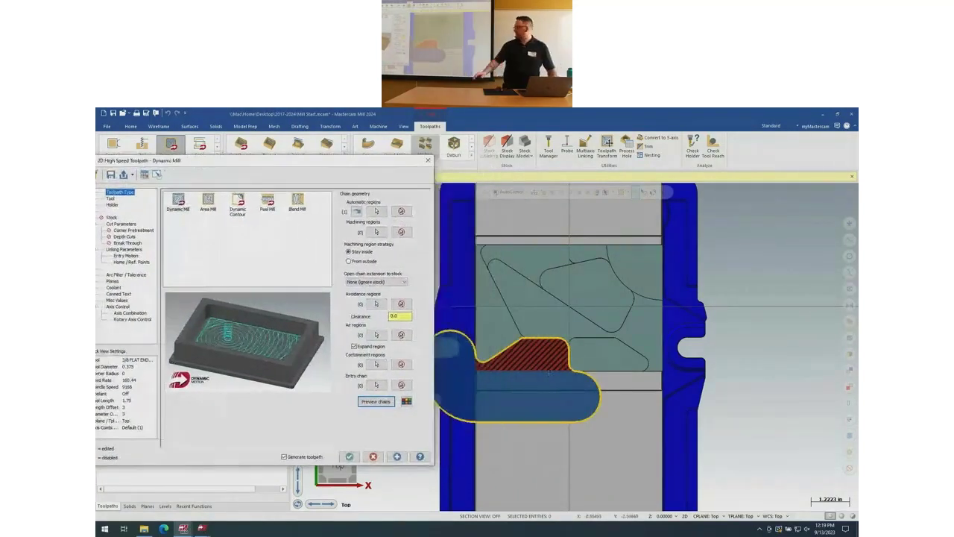
pyautogui.scroll(2, 515, 359)
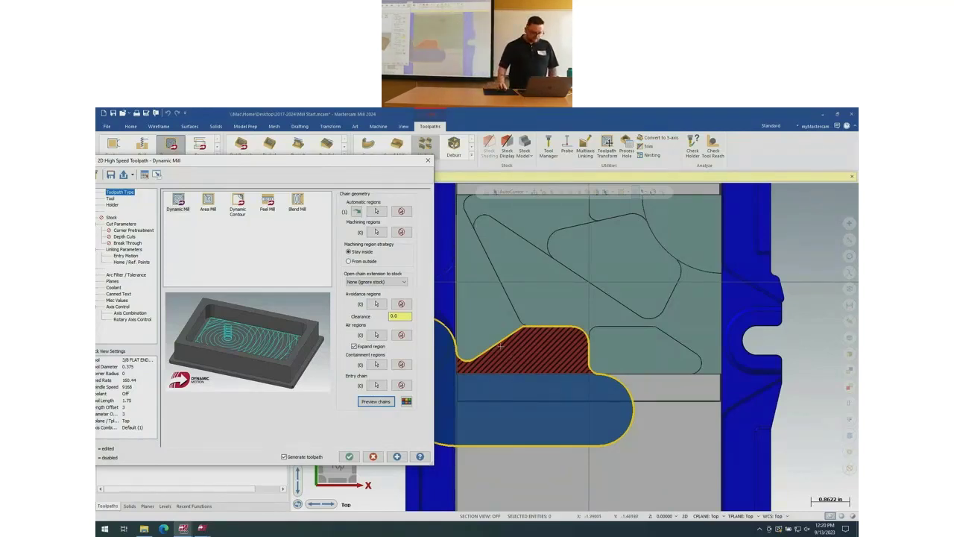
pyautogui.click(110, 198)
pyautogui.moveTo(233, 163); pyautogui.dragTo(287, 156)
pyautogui.click(404, 452)
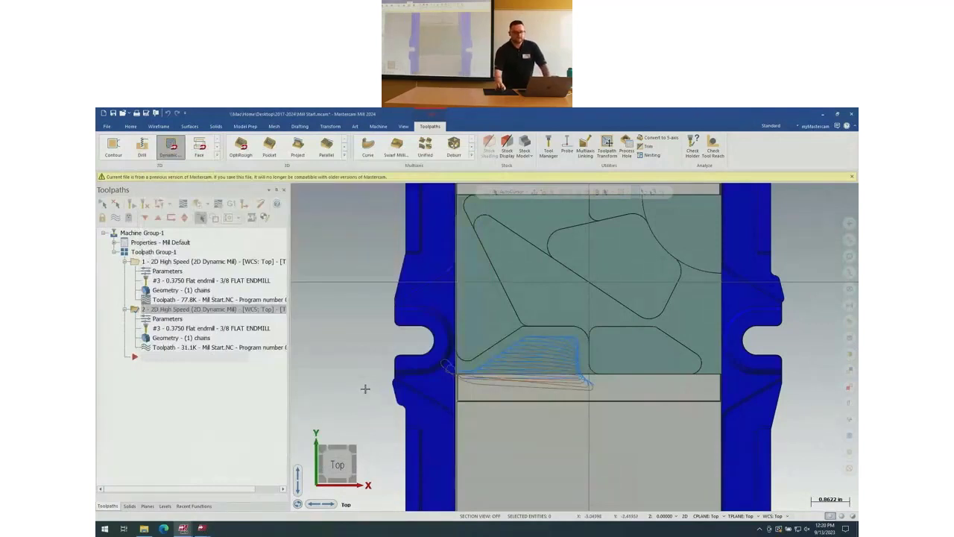
pyautogui.scroll(-3, 596, 431)
pyautogui.scroll(2, 563, 340)
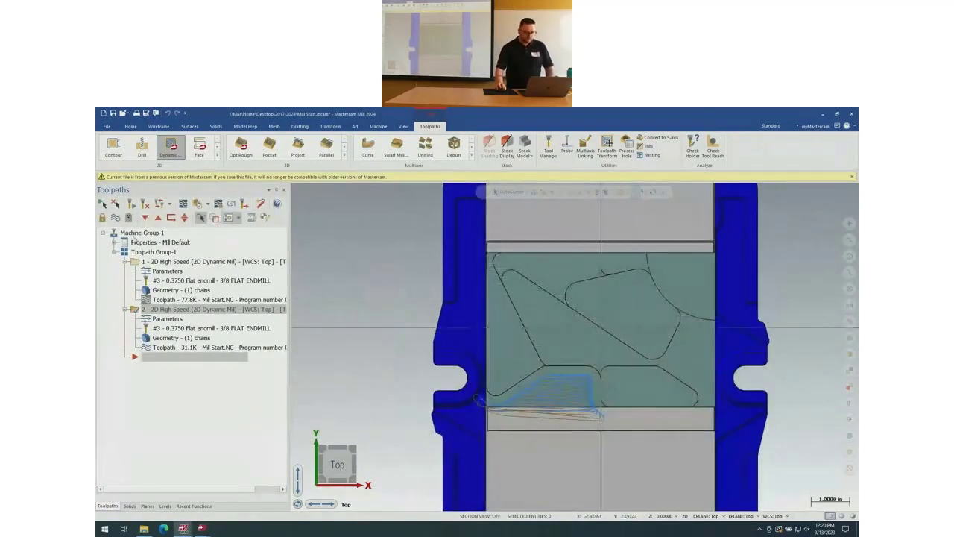
# Switch to Mastercam 2017, examine both pocket toolpaths in a tilted view, and return to the Mastercam 2024 part
pyautogui.moveTo(203, 528)
pyautogui.click(187, 510)
pyautogui.scroll(-5, 586, 432)
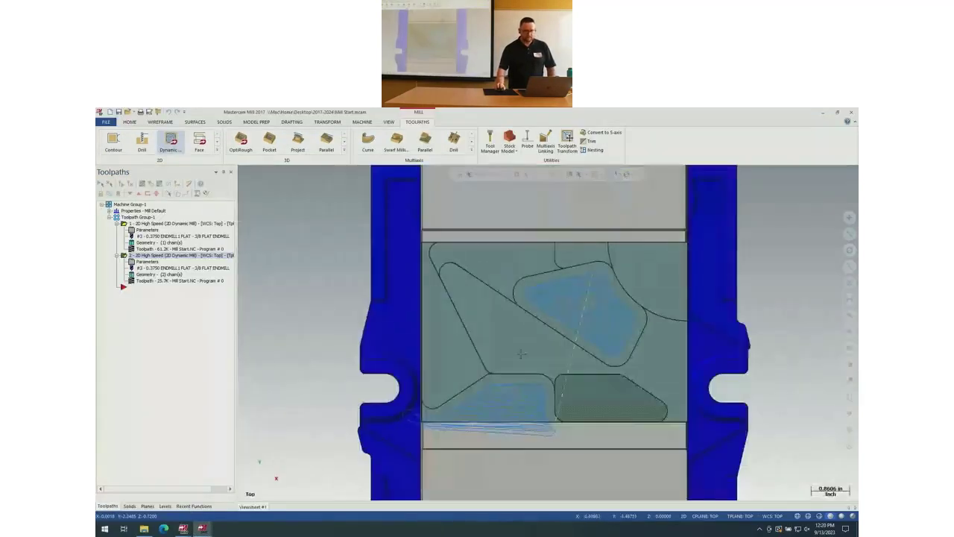
pyautogui.moveTo(489, 345); pyautogui.dragTo(431, 344, button='middle')
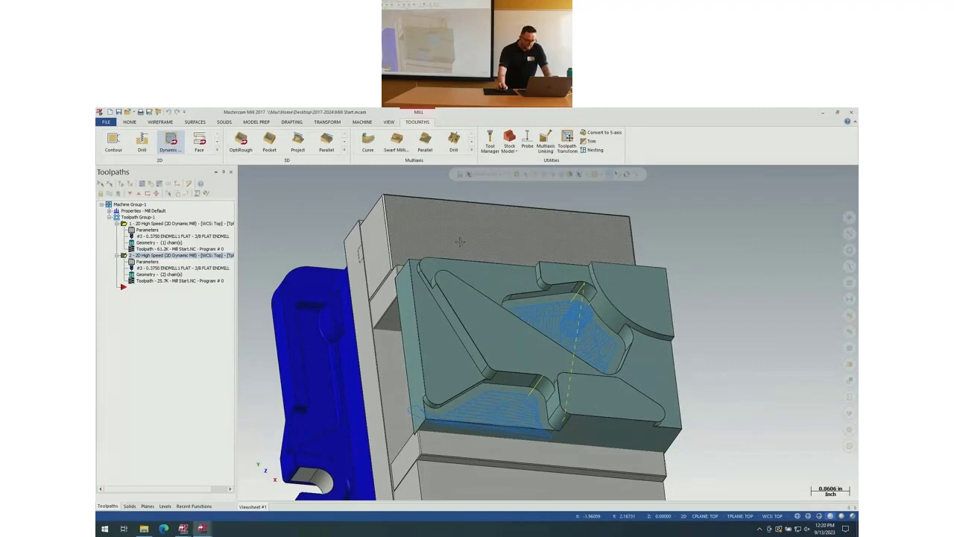
pyautogui.moveTo(183, 528)
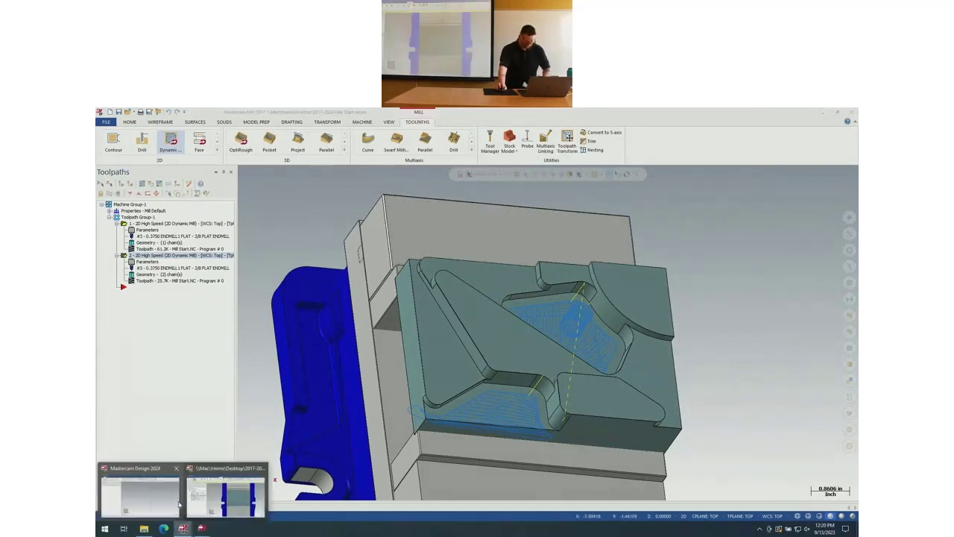
pyautogui.click(240, 504)
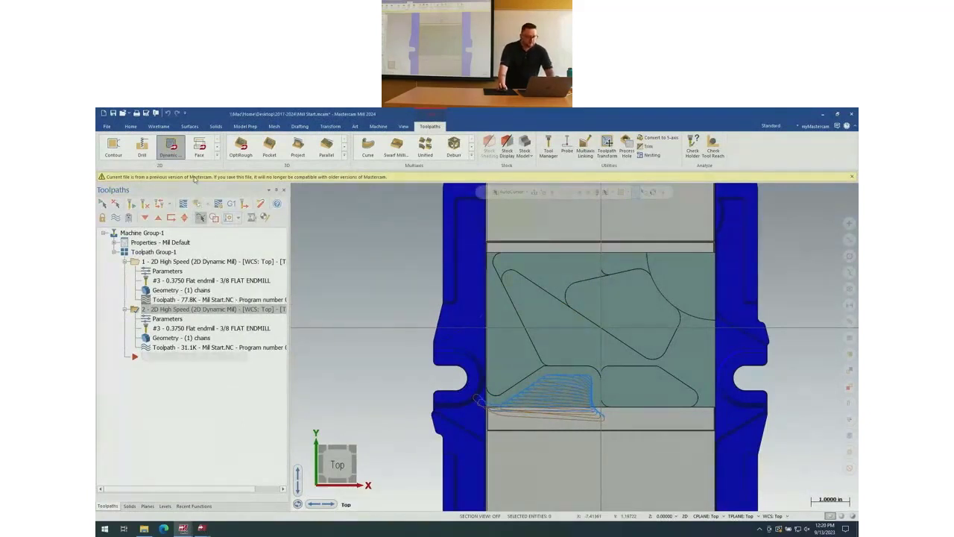
pyautogui.click(170, 150)
pyautogui.press('Escape')
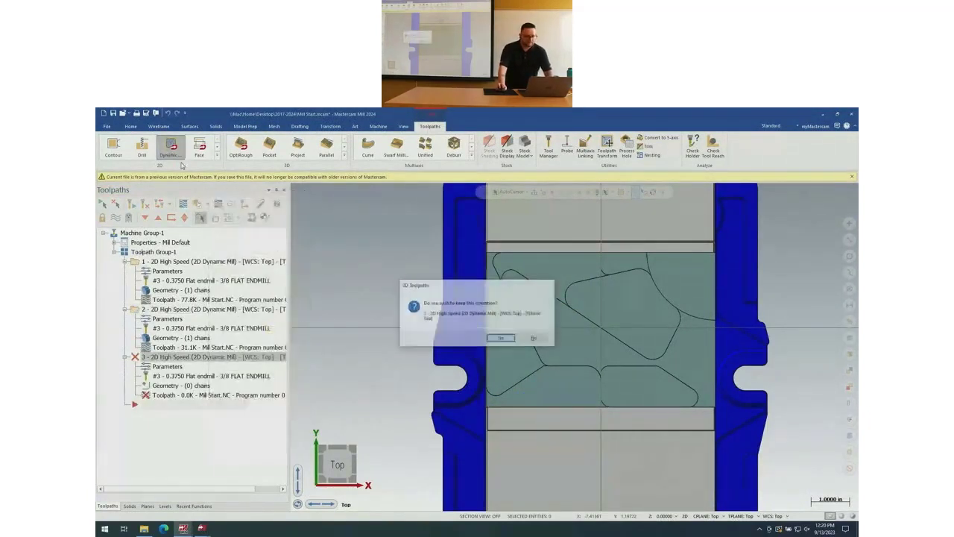
pyautogui.click(534, 338)
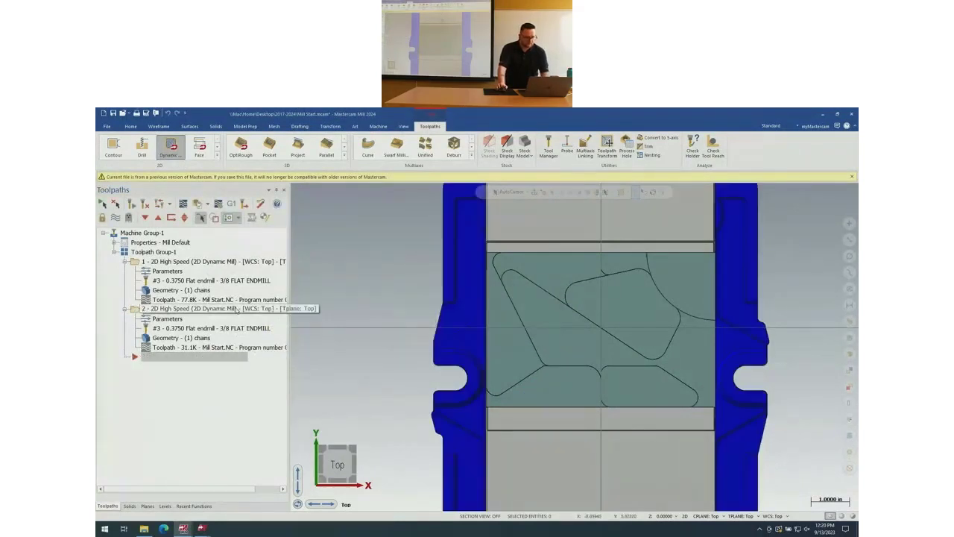
# Duplicate the front-left open pocket's Dynamic Mill operation and replace the copy's automatic region with the triangular pocket face along the part's left side
pyautogui.hotkey('ctrl', 'v')
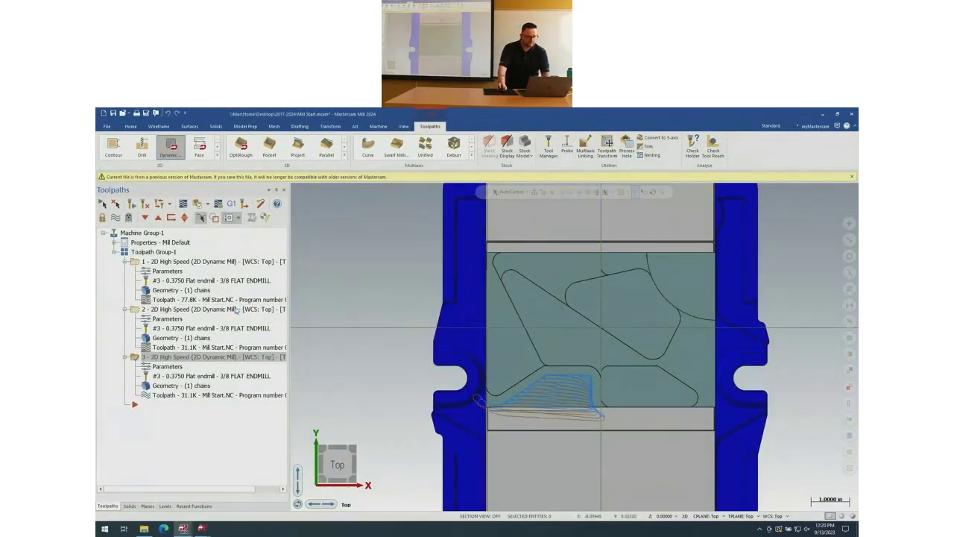
pyautogui.click(193, 385)
pyautogui.click(277, 226)
pyautogui.click(255, 225)
pyautogui.click(514, 336)
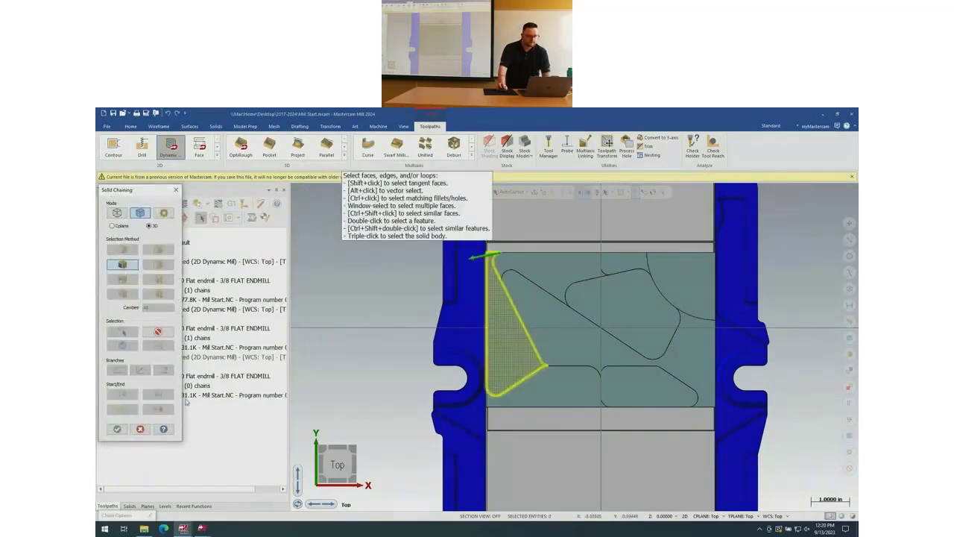
pyautogui.click(117, 428)
pyautogui.click(240, 437)
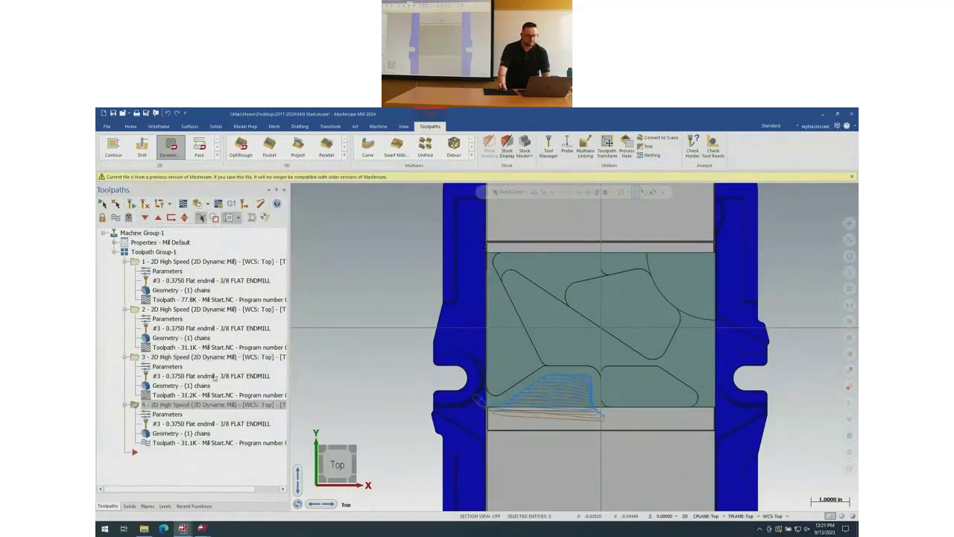
# Replace the fourth Dynamic Mill operation's automatic region with the back-left open pocket face and regenerate its toolpath
pyautogui.click(181, 434)
pyautogui.click(277, 225)
pyautogui.click(252, 225)
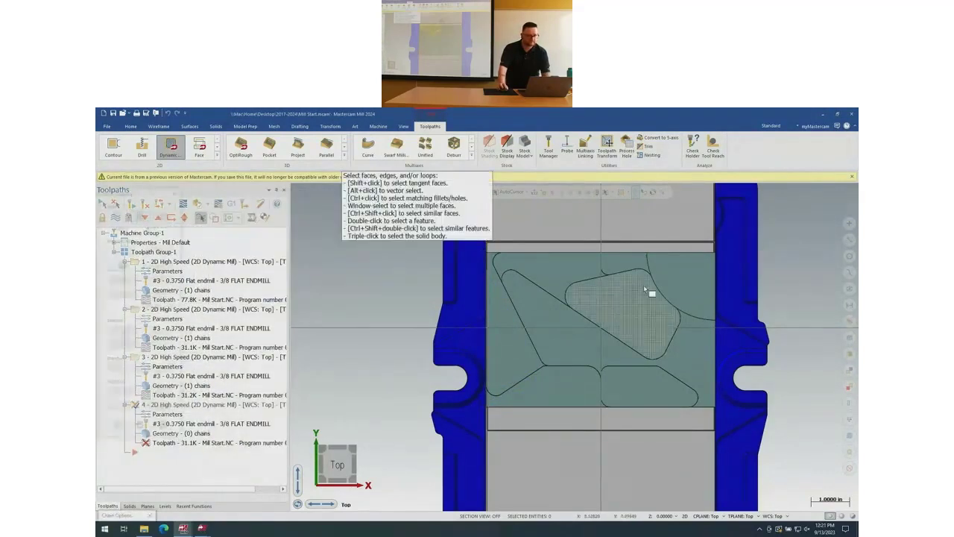
pyautogui.click(544, 268)
pyautogui.click(114, 429)
pyautogui.click(228, 434)
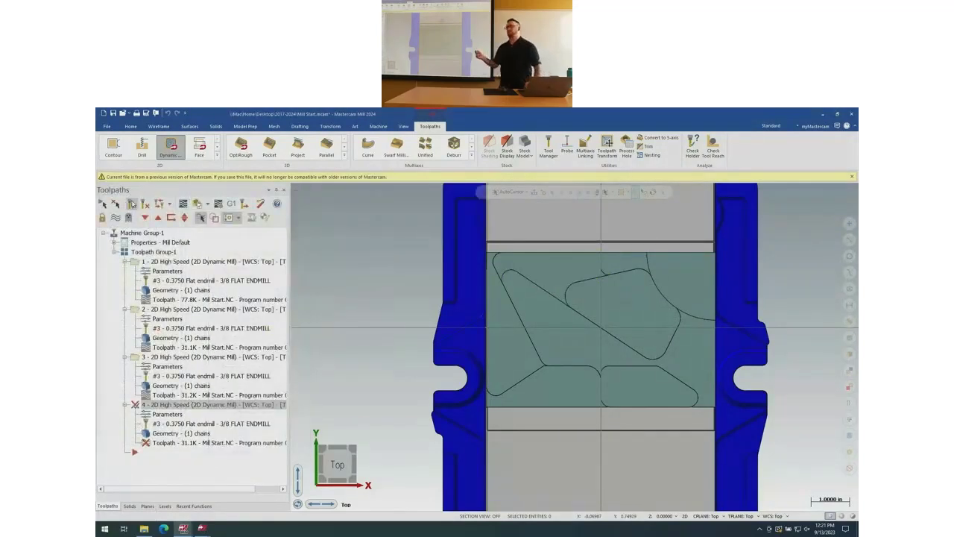
pyautogui.click(145, 203)
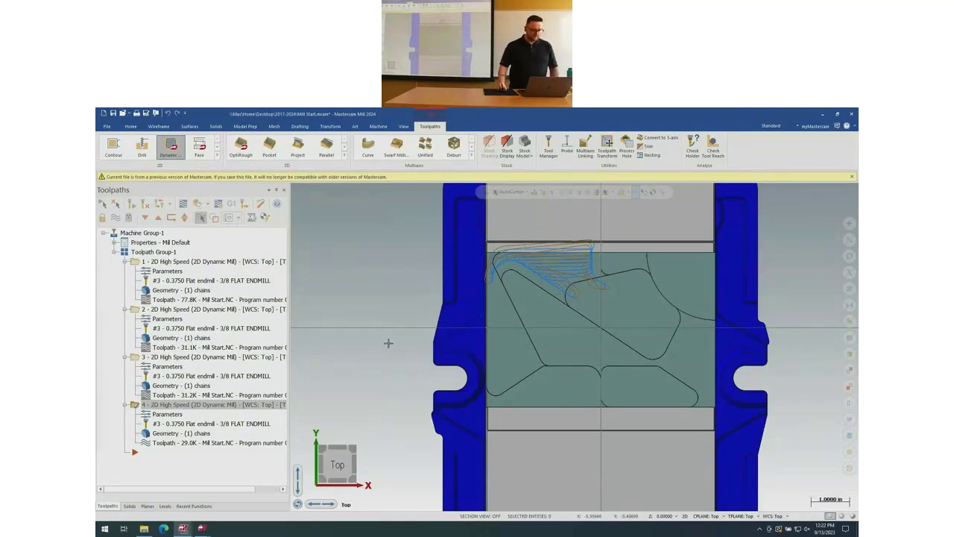
# Create a Dynamic OptiRough toolpath with 0.02 wall stock and 0.0 floor stock, using the entire part body as machining geometry
pyautogui.click(241, 144)
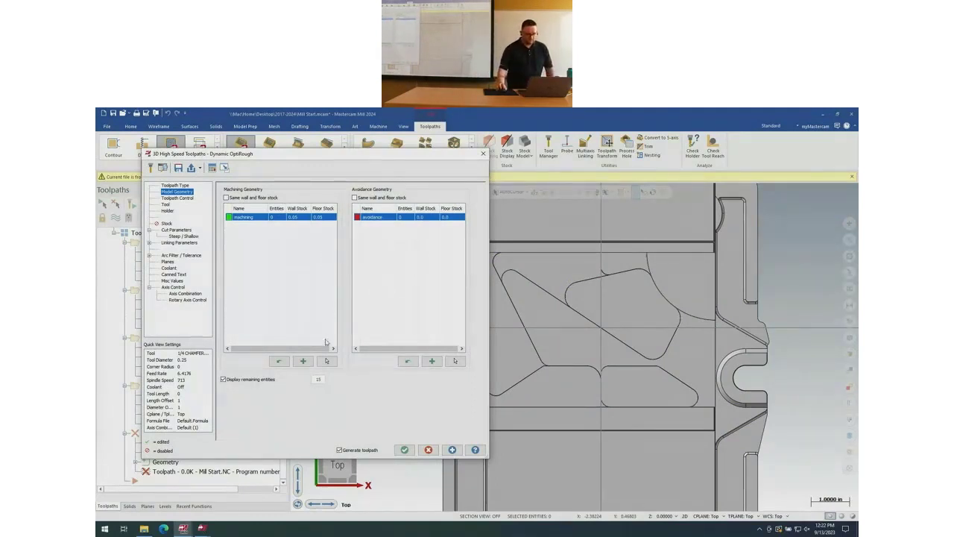
pyautogui.click(280, 360)
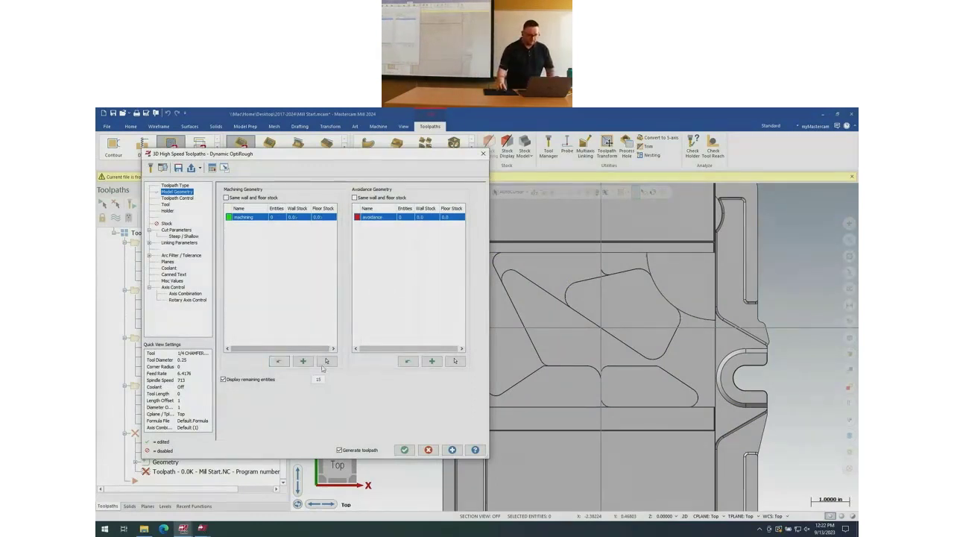
pyautogui.doubleClick(299, 223)
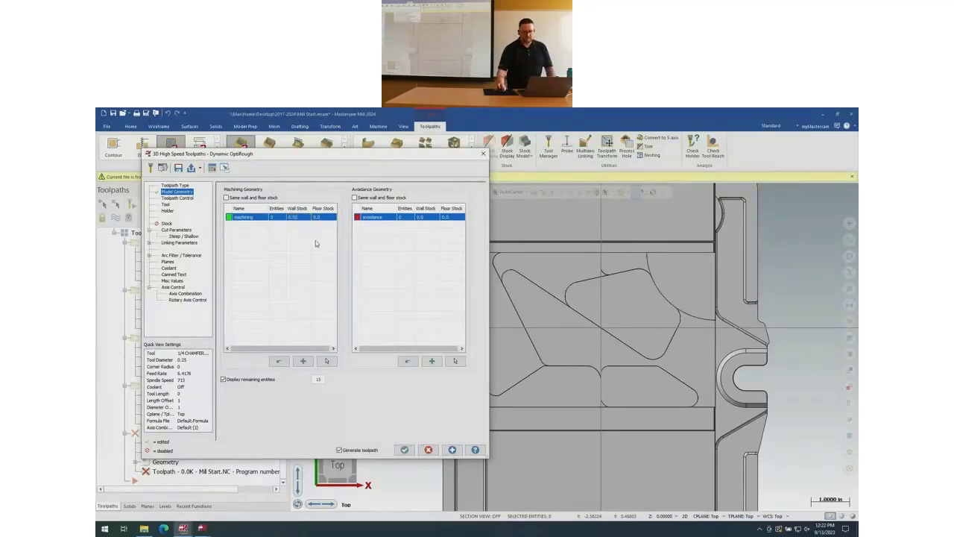
pyautogui.click(326, 361)
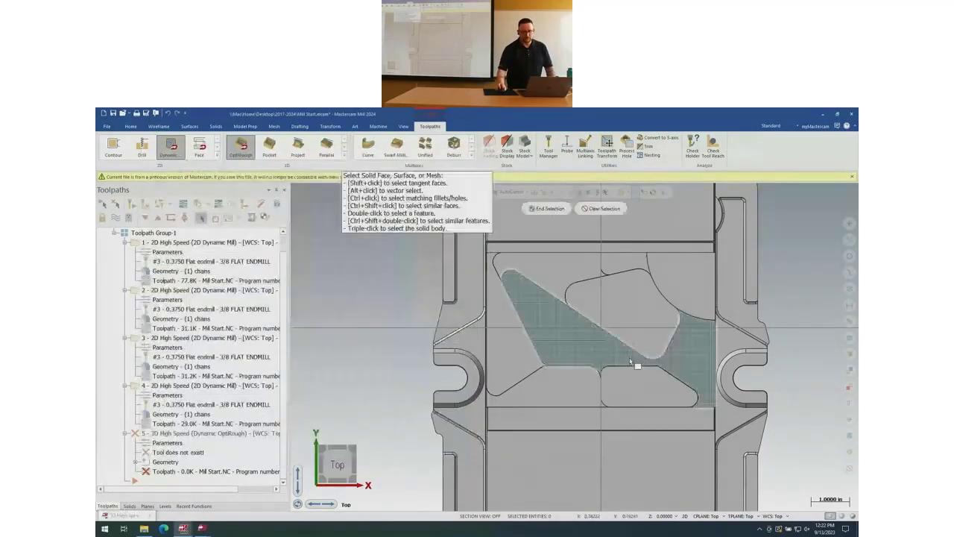
pyautogui.click(571, 344)
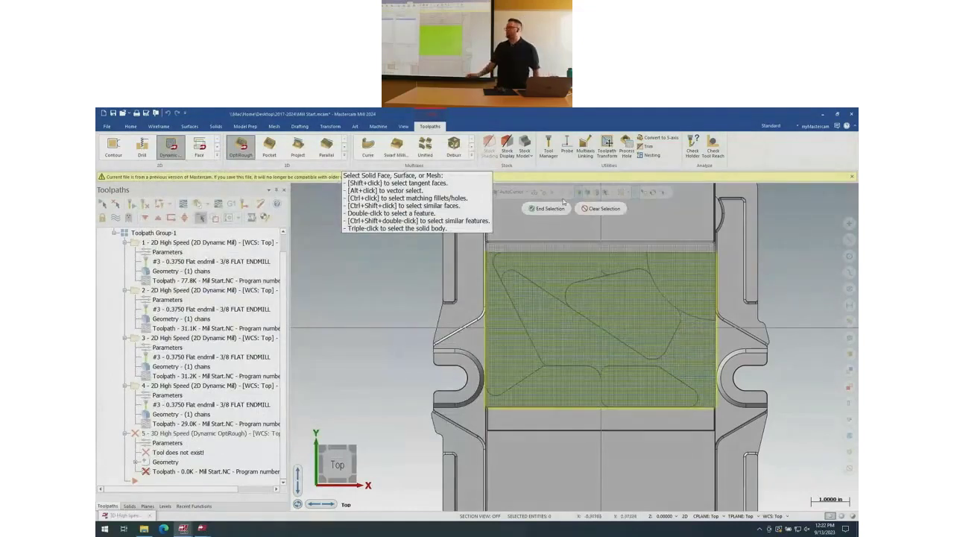
pyautogui.click(551, 208)
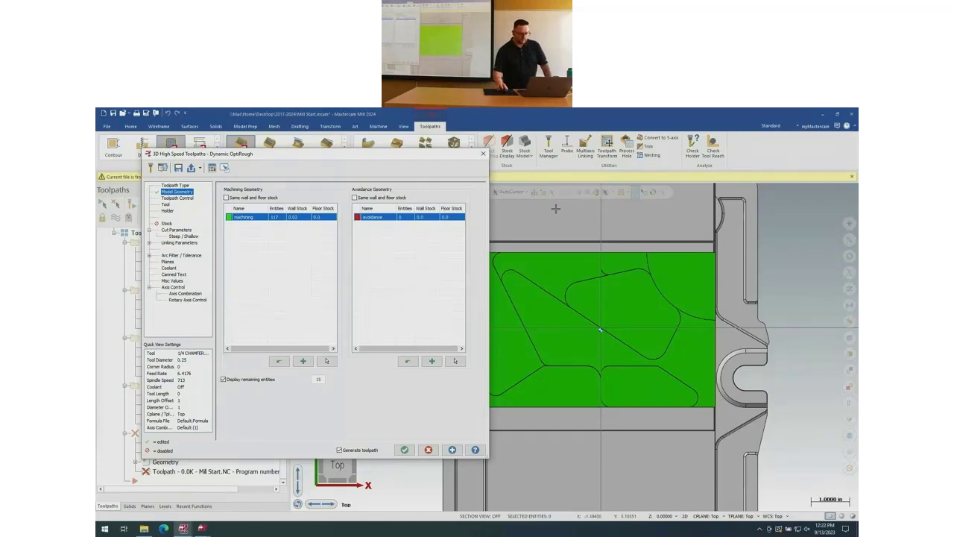
# Add a machining geometry group named "leave for grind" and assign the small back-centre pocket floor to it
pyautogui.click(303, 361)
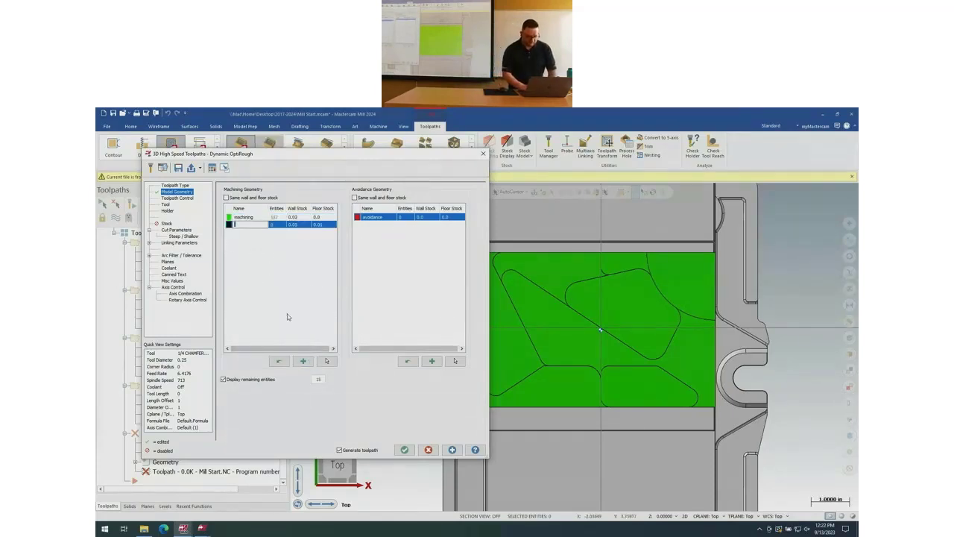
pyautogui.write('leave for grind')
pyautogui.press('Return')
pyautogui.click(327, 362)
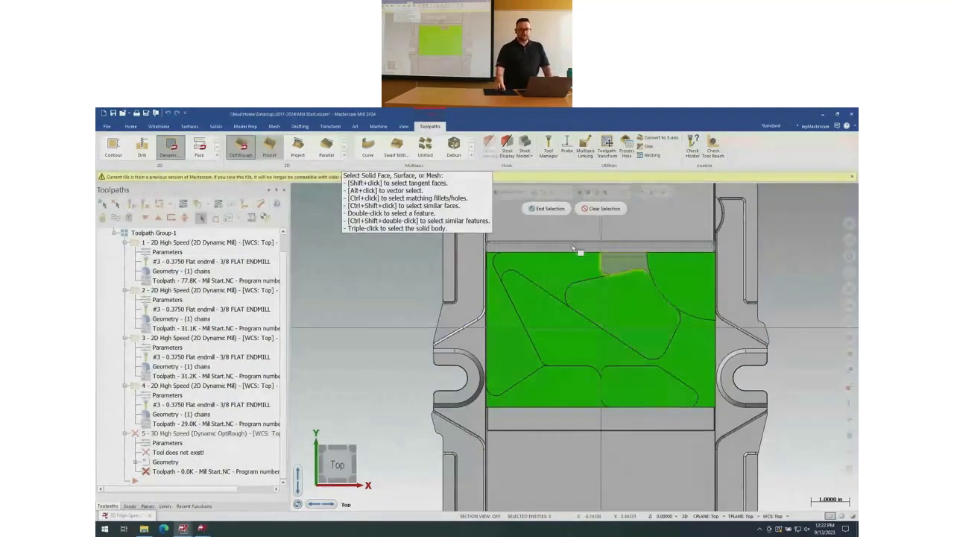
pyautogui.click(549, 208)
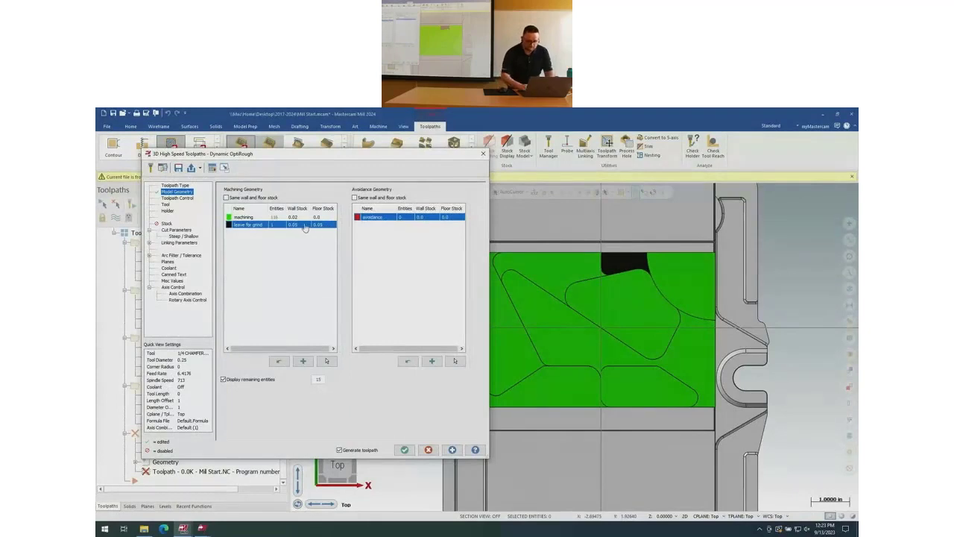
# Set the "leave for grind" group's wall stock to 0.02 and floor stock to 0.05, and discard the OptiRough operation
pyautogui.click(298, 225)
pyautogui.write('.02')
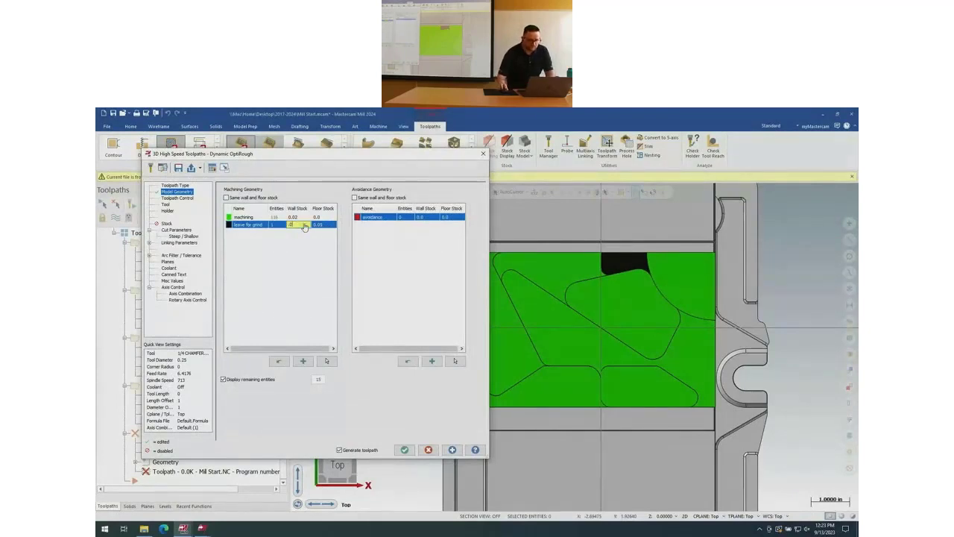
pyautogui.click(324, 228)
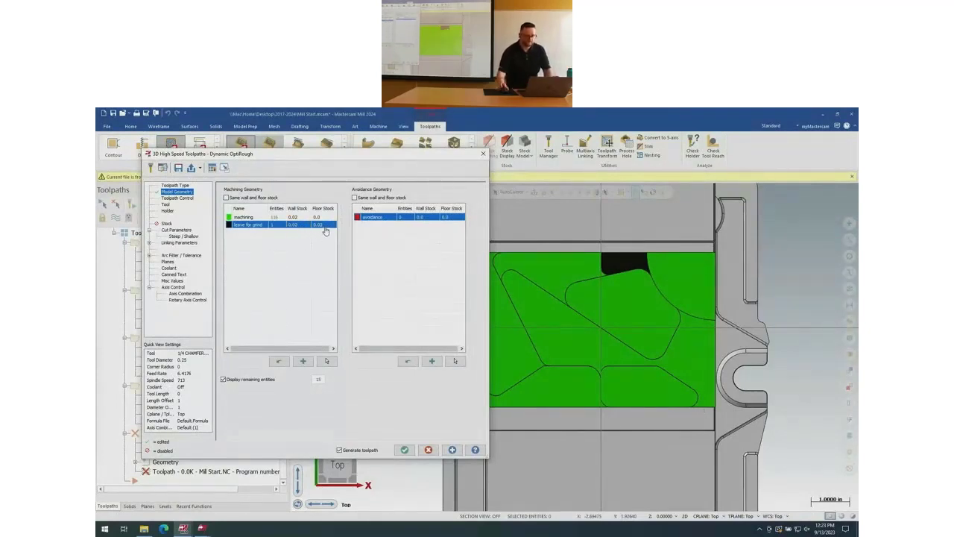
pyautogui.click(325, 225)
pyautogui.write('.05')
pyautogui.press('Return')
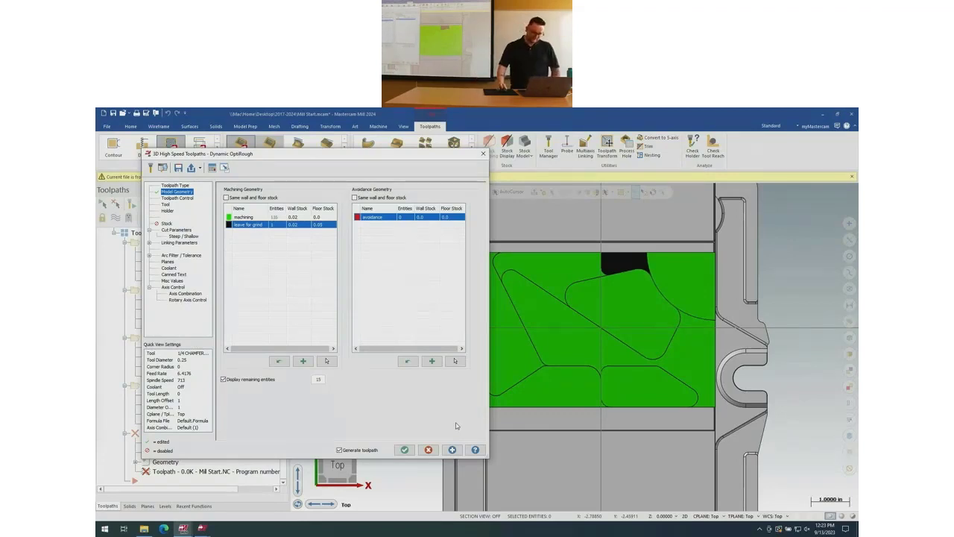
pyautogui.click(429, 449)
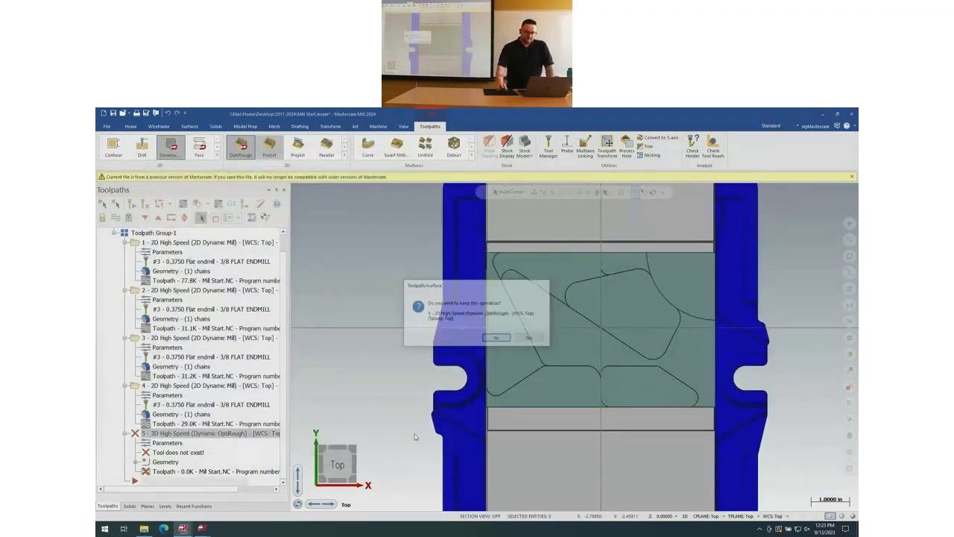
pyautogui.click(530, 339)
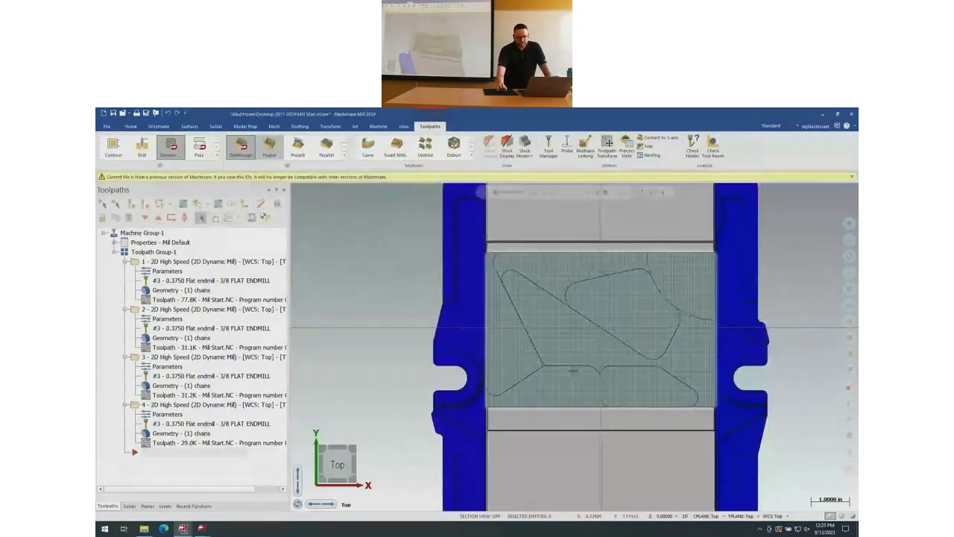
# Chain the outer open edges of the part's upper faces, including the back-right corner boss, as Model Chamfer geometry
pyautogui.moveTo(572, 371); pyautogui.dragTo(571, 357, button='middle')
pyautogui.scroll(2, 571, 357)
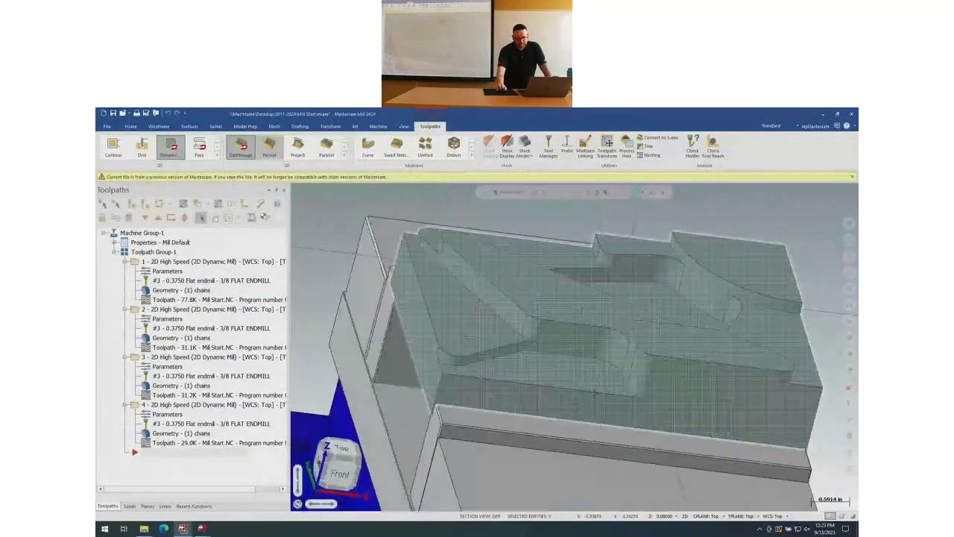
pyautogui.scroll(2, 640, 396)
pyautogui.scroll(5, 640, 396)
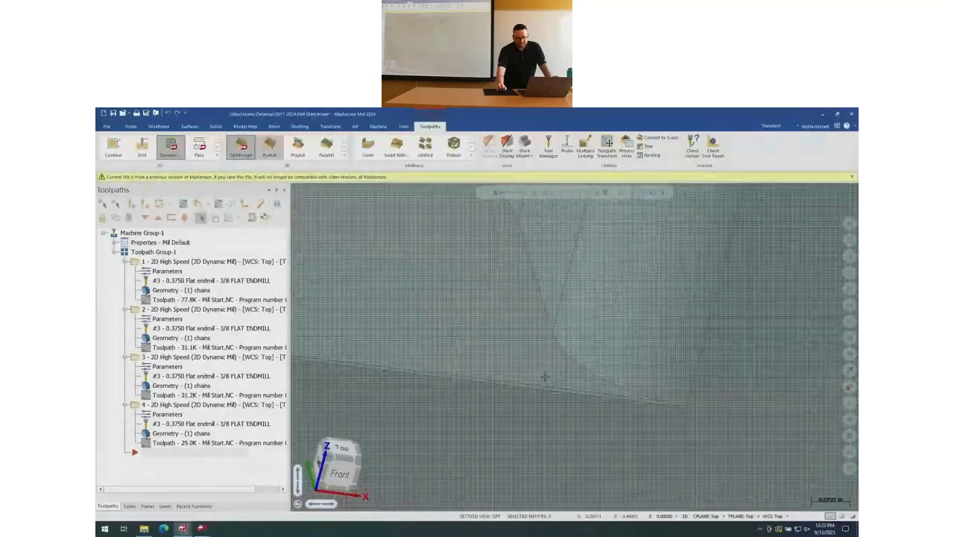
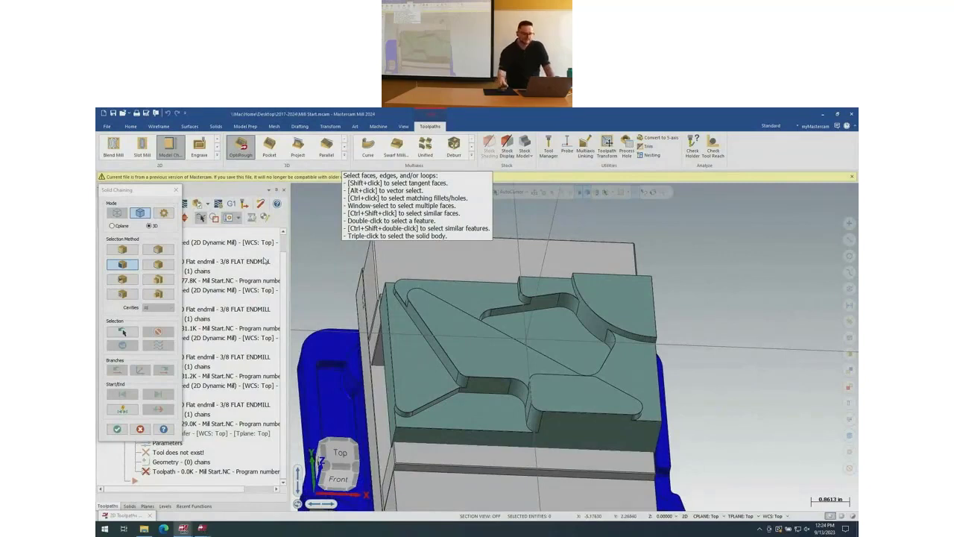
pyautogui.click(123, 281)
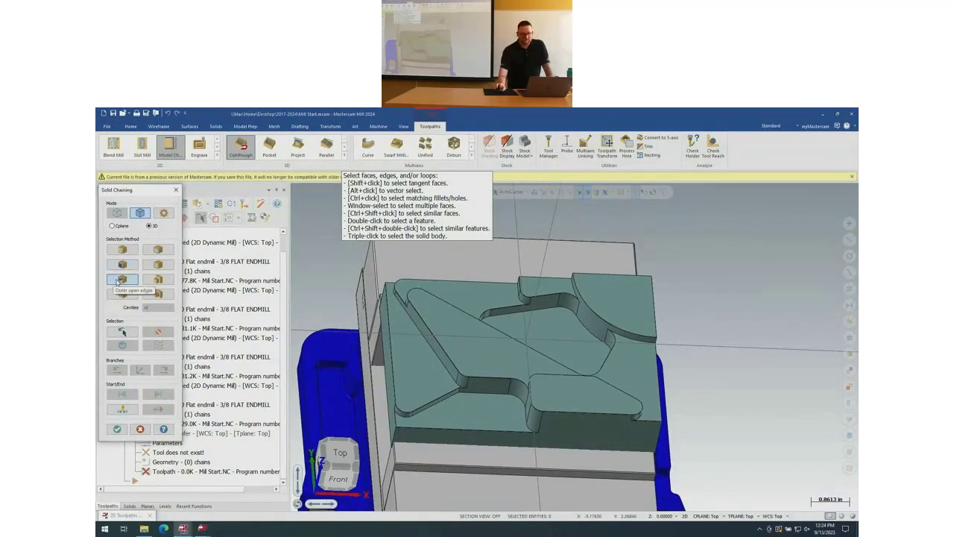
pyautogui.click(483, 410)
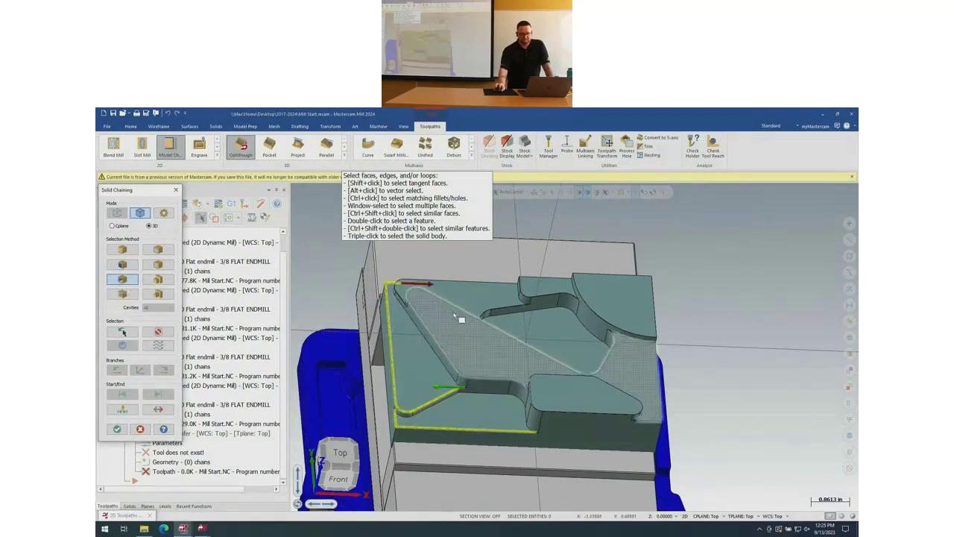
pyautogui.click(551, 281)
pyautogui.click(580, 404)
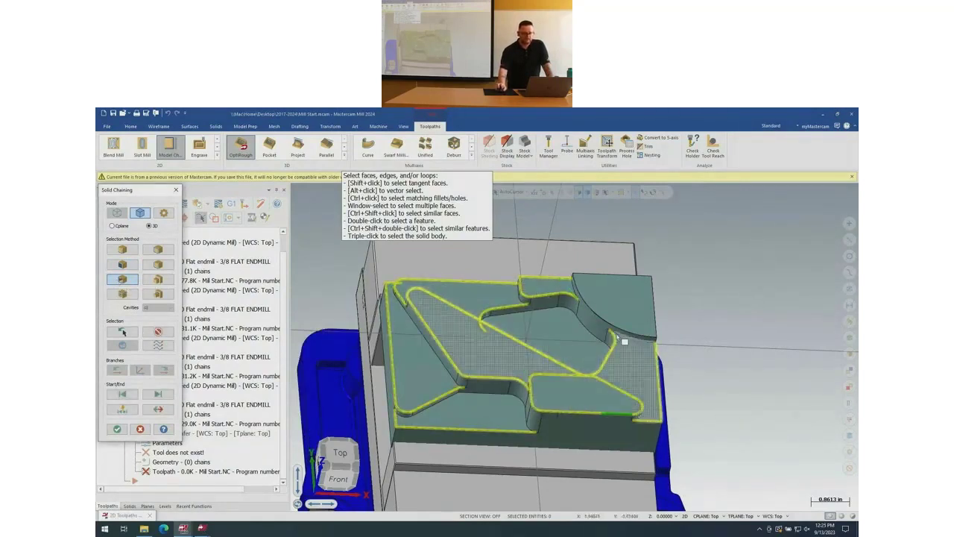
pyautogui.click(621, 311)
pyautogui.click(117, 428)
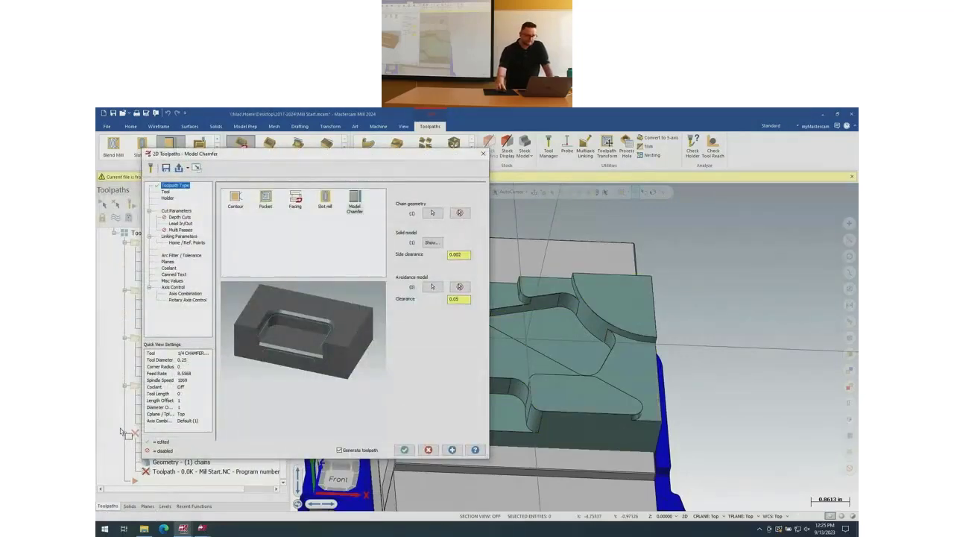
# Assign the 1/4 chamfer mill with a 0.01 top offset to the Model Chamfer and generate its toolpath
pyautogui.click(166, 192)
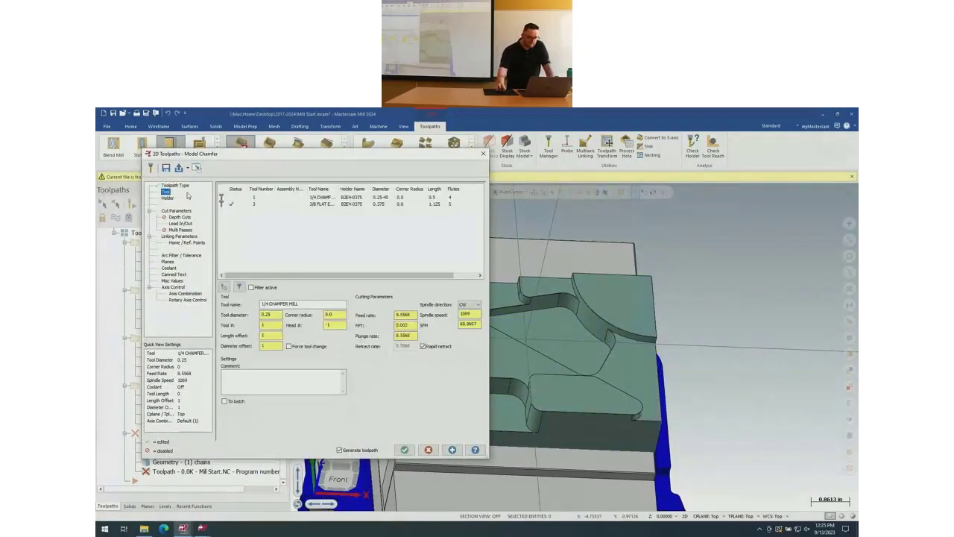
pyautogui.click(267, 198)
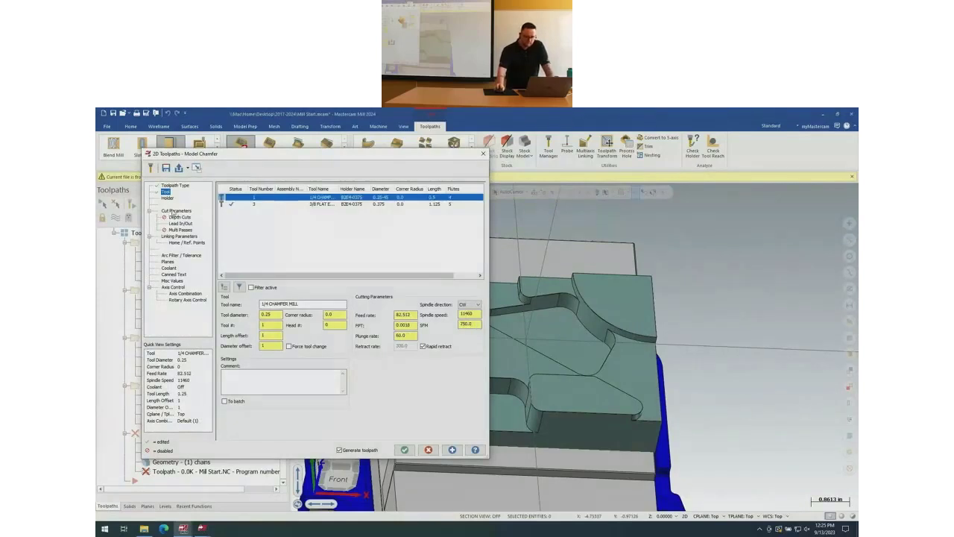
pyautogui.click(172, 211)
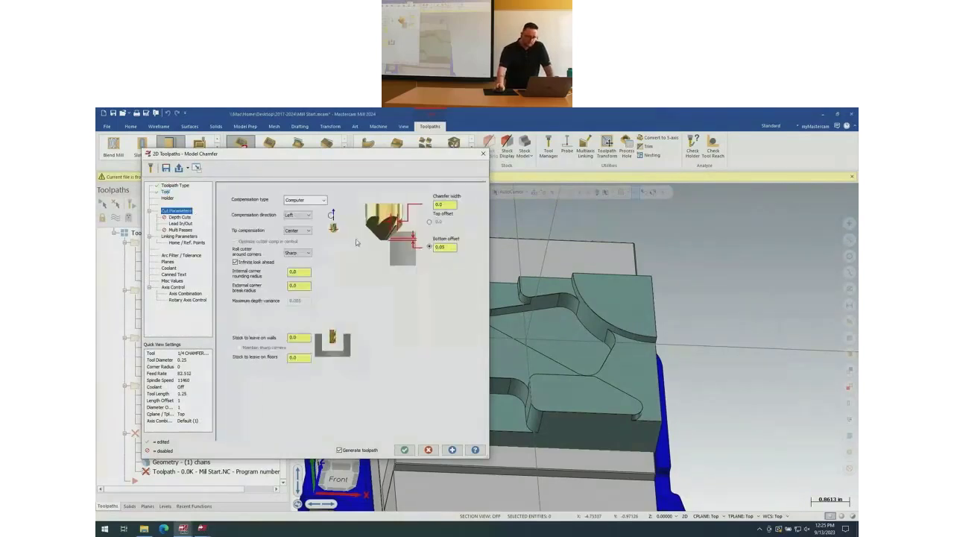
pyautogui.click(429, 222)
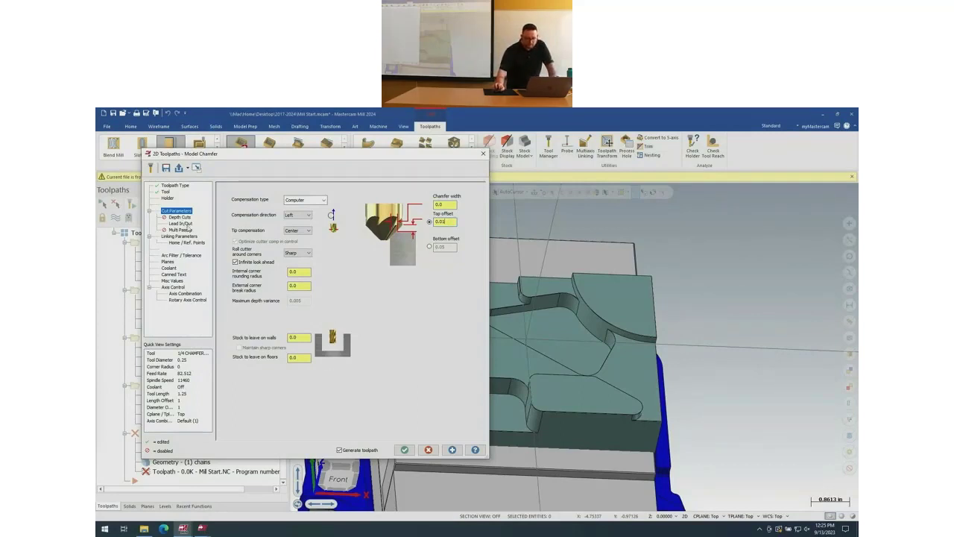
pyautogui.click(404, 450)
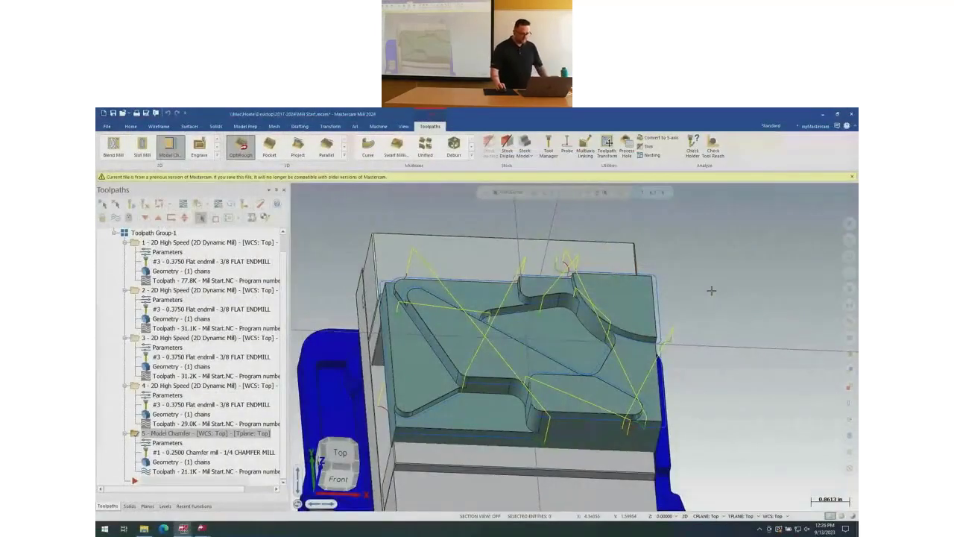
# Review the Model Chamfer's cut parameters without changes, and backplot the operation until the tool reaches the part's right edge
pyautogui.click(168, 442)
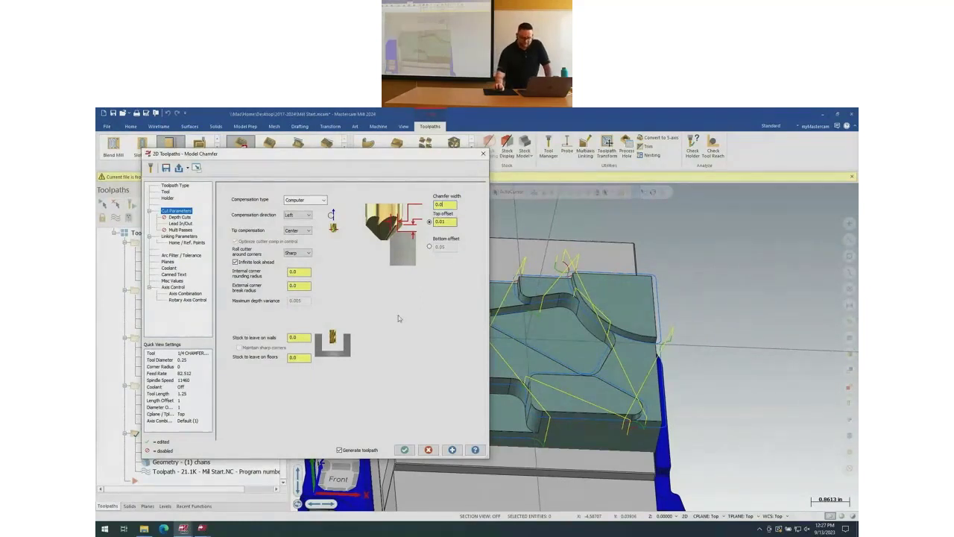
pyautogui.click(429, 451)
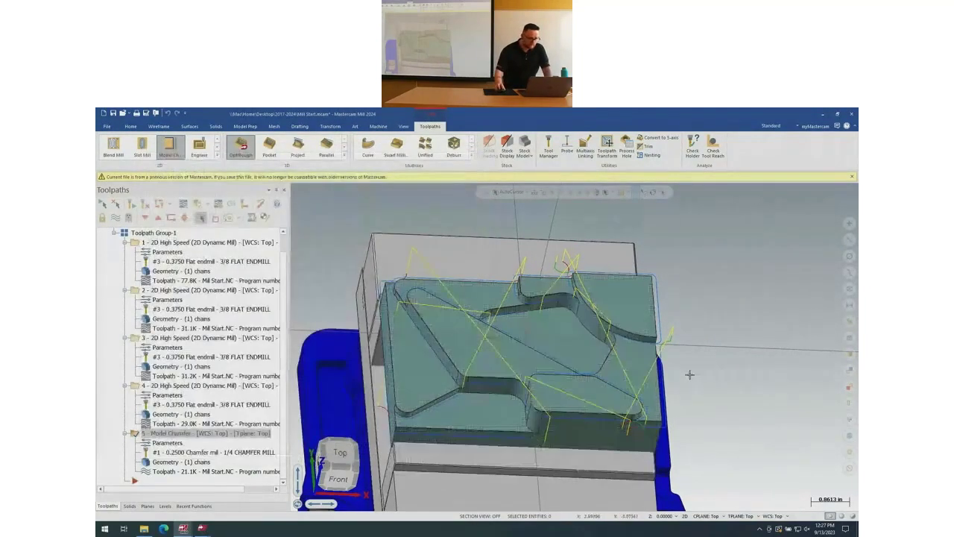
pyautogui.click(194, 204)
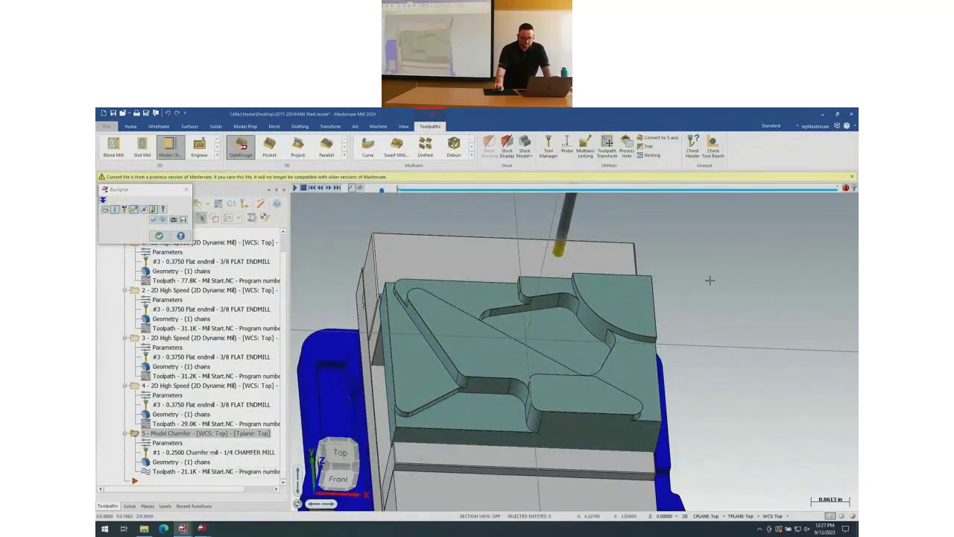
pyautogui.press('s')
pyautogui.press('s')
pyautogui.press('s')
pyautogui.press('s')
pyautogui.moveTo(698, 298); pyautogui.dragTo(688, 282, button='middle')
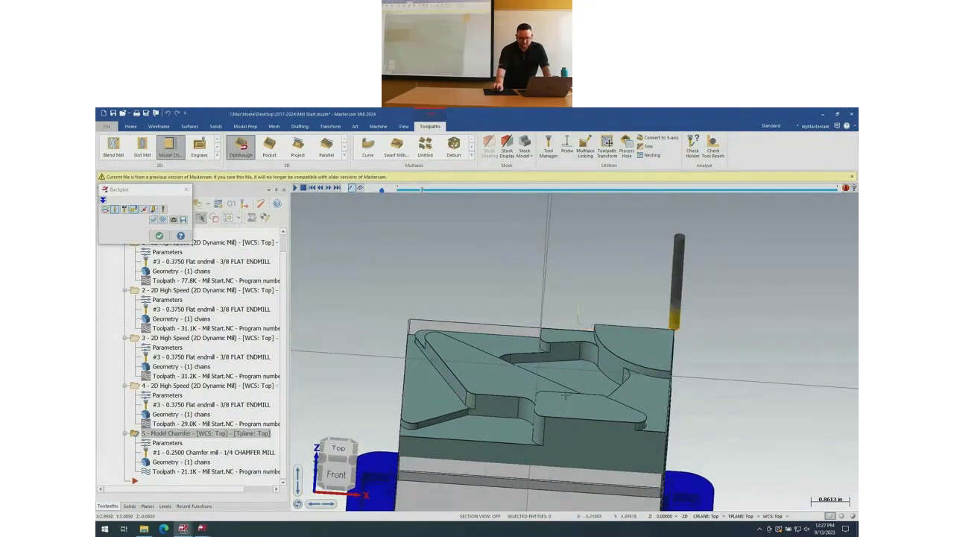
pyautogui.scroll(5, 671, 374)
pyautogui.moveTo(673, 373); pyautogui.dragTo(715, 340, button='middle')
pyautogui.press('s')
pyautogui.press('s')
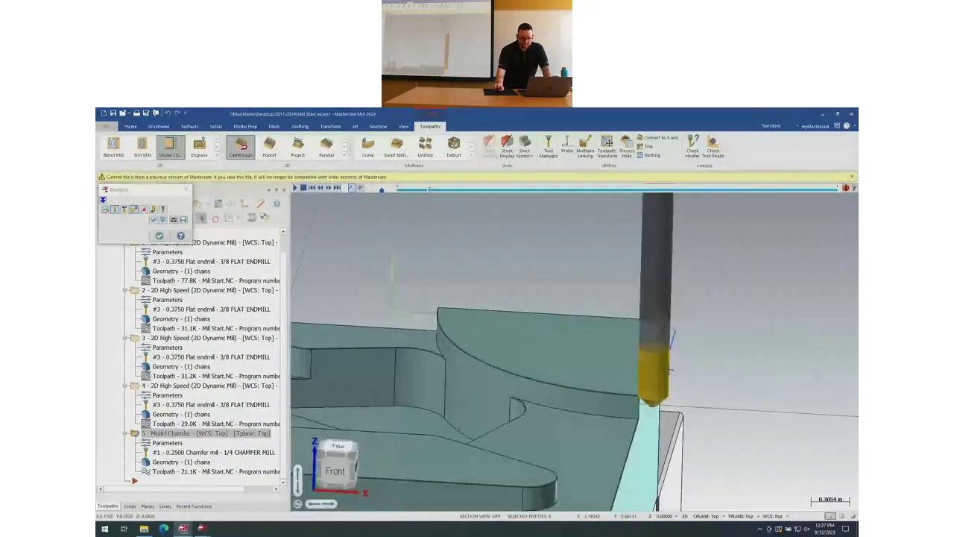
# Examine in the Front view how the chamfer mill meets the part's upper right edge, and close the backplot
pyautogui.moveTo(672, 378); pyautogui.dragTo(669, 362, button='middle')
pyautogui.scroll(-5, 669, 362)
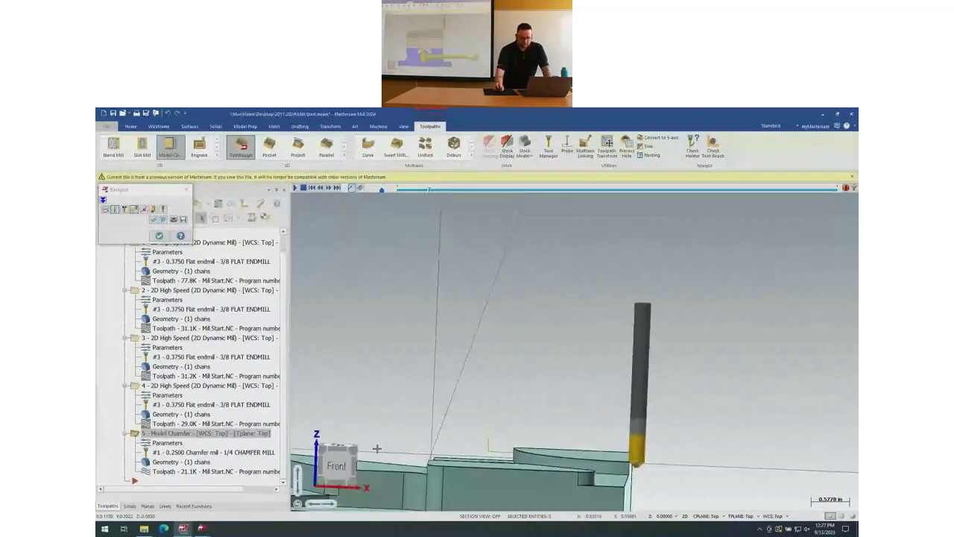
pyautogui.click(337, 465)
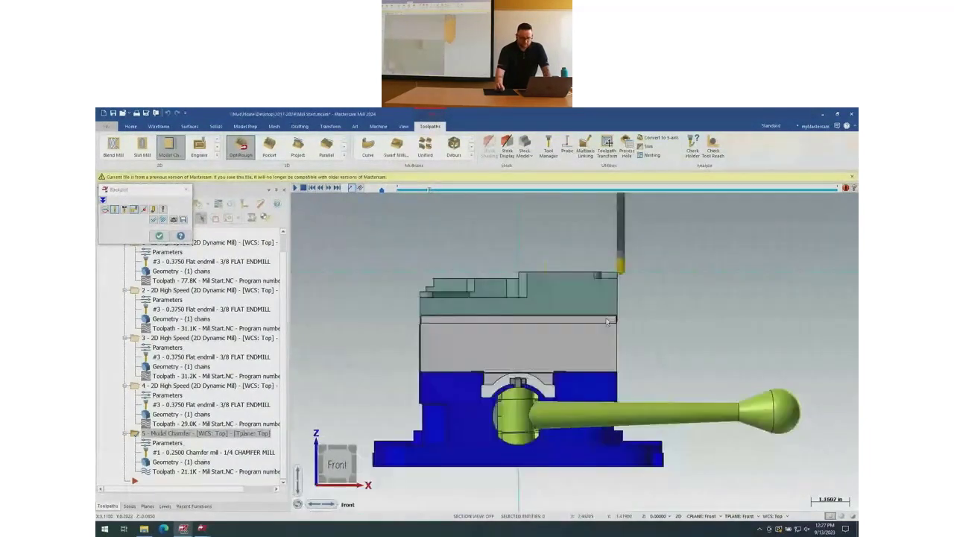
pyautogui.scroll(7, 628, 281)
pyautogui.scroll(8, 628, 281)
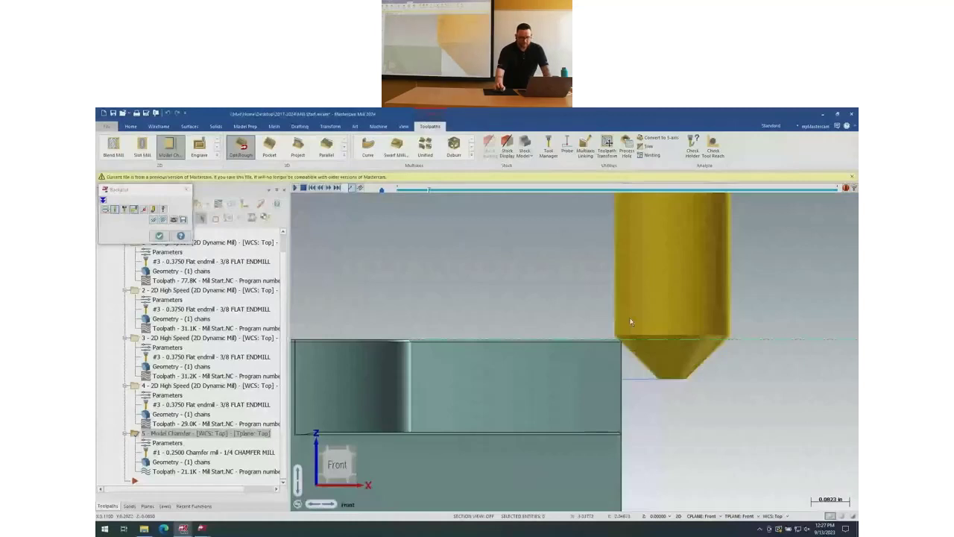
pyautogui.scroll(1, 622, 348)
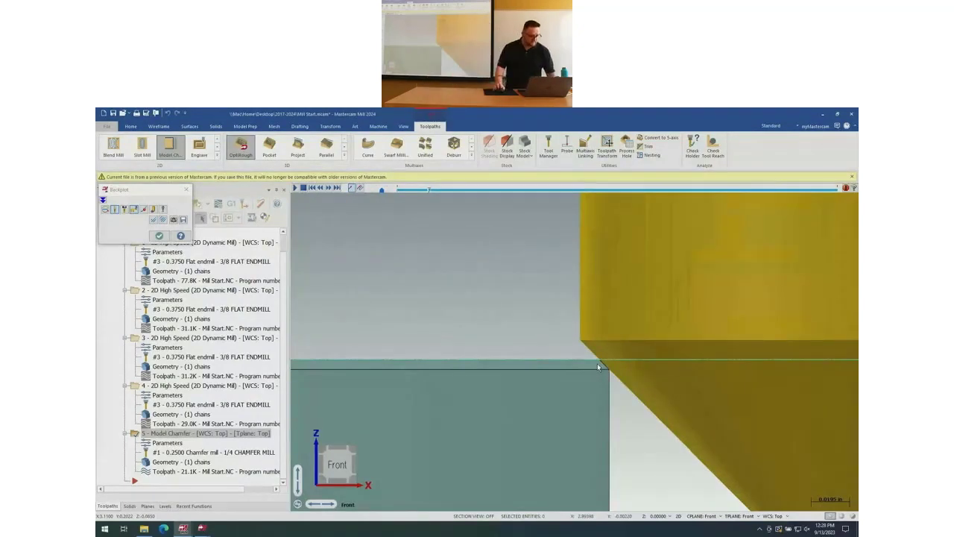
pyautogui.press('Escape')
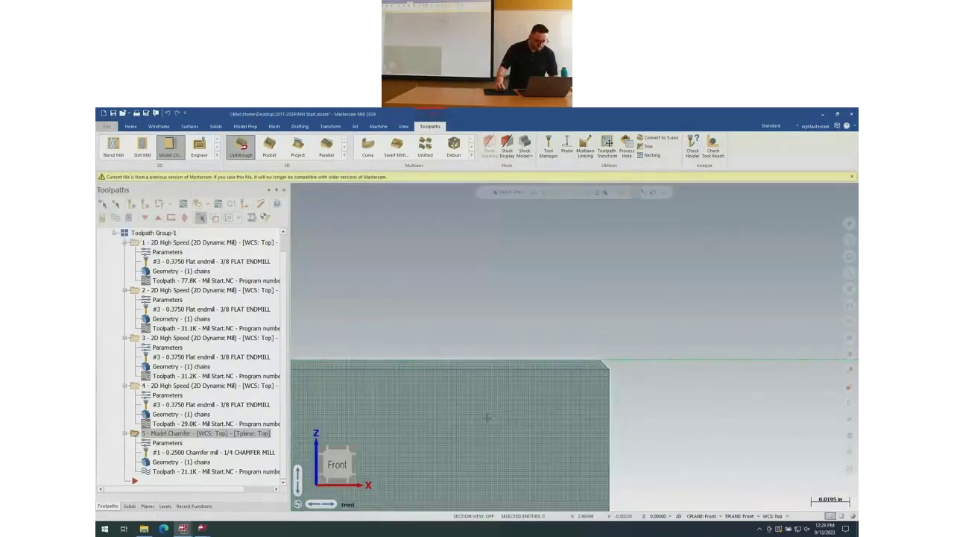
# Review the Model Chamfer operation's cut parameters and its side and avoidance clearance settings
pyautogui.click(165, 446)
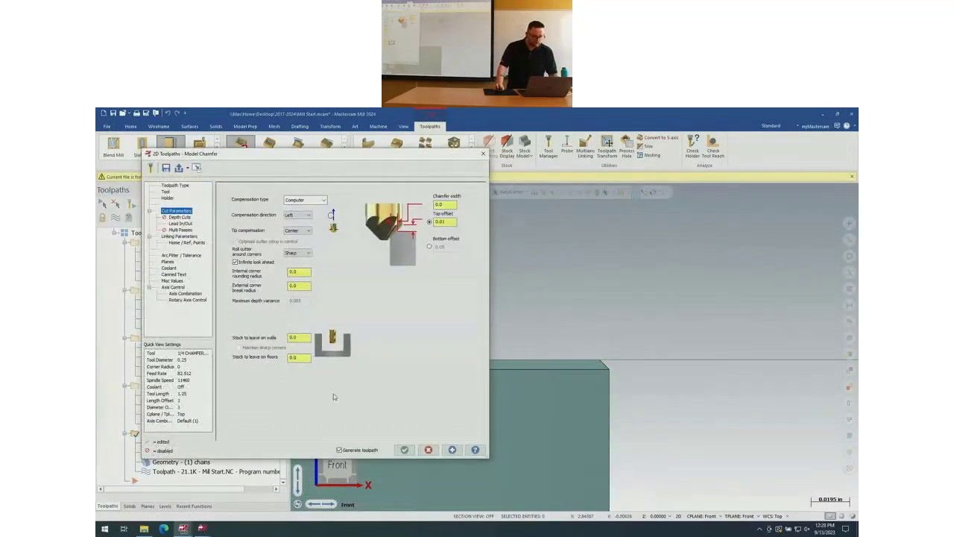
pyautogui.click(176, 185)
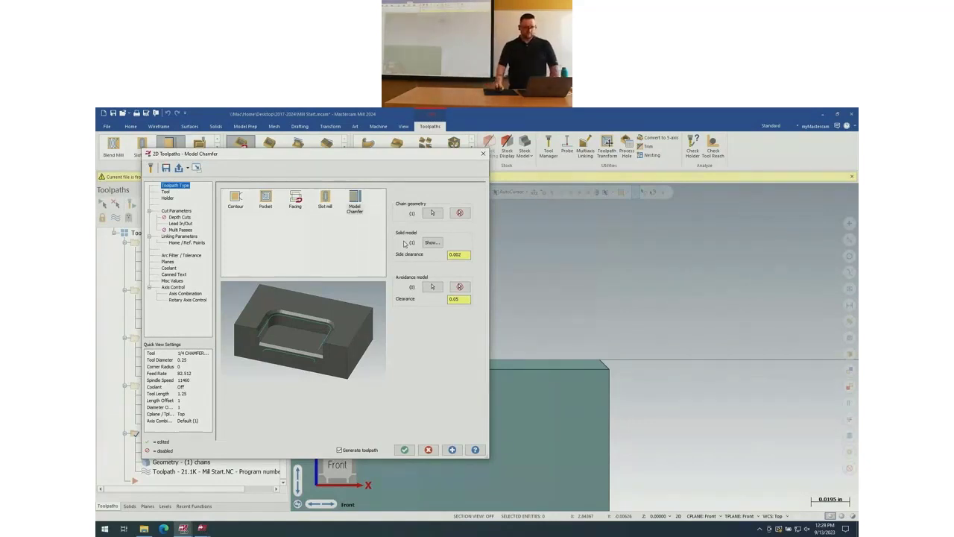
pyautogui.press('Return')
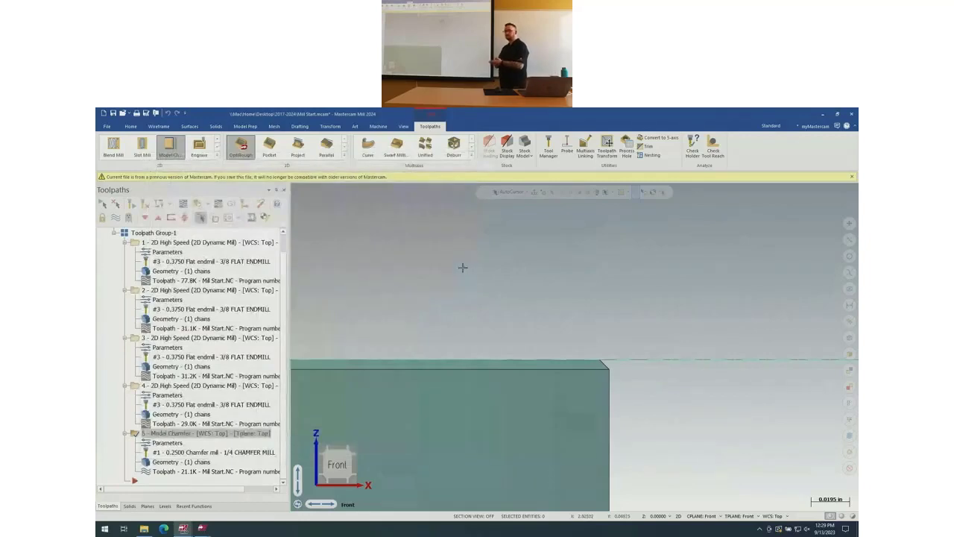
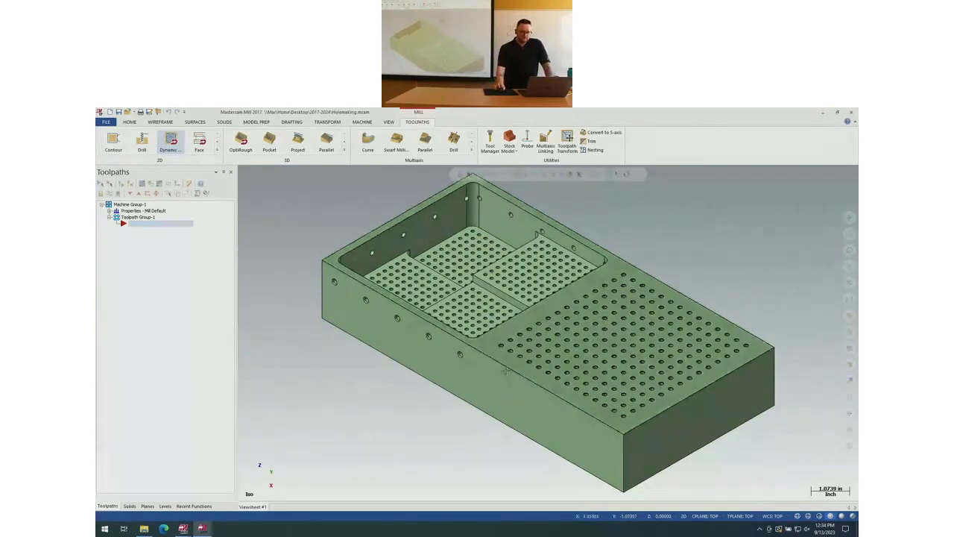
# Start a Drill toolpath with the NC name Holemaking and set the drill point selection method to Entities
pyautogui.scroll(-3, 502, 353)
pyautogui.scroll(4, 471, 267)
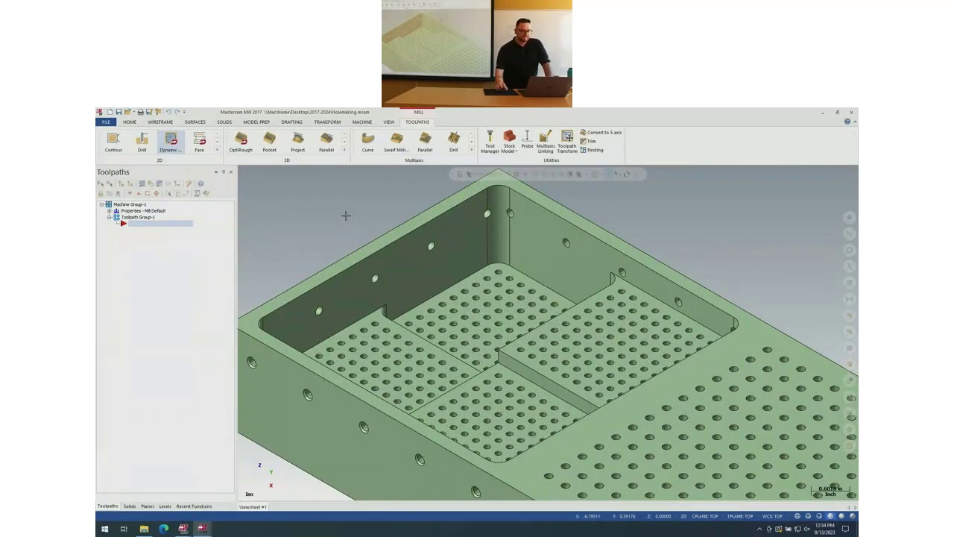
pyautogui.click(142, 141)
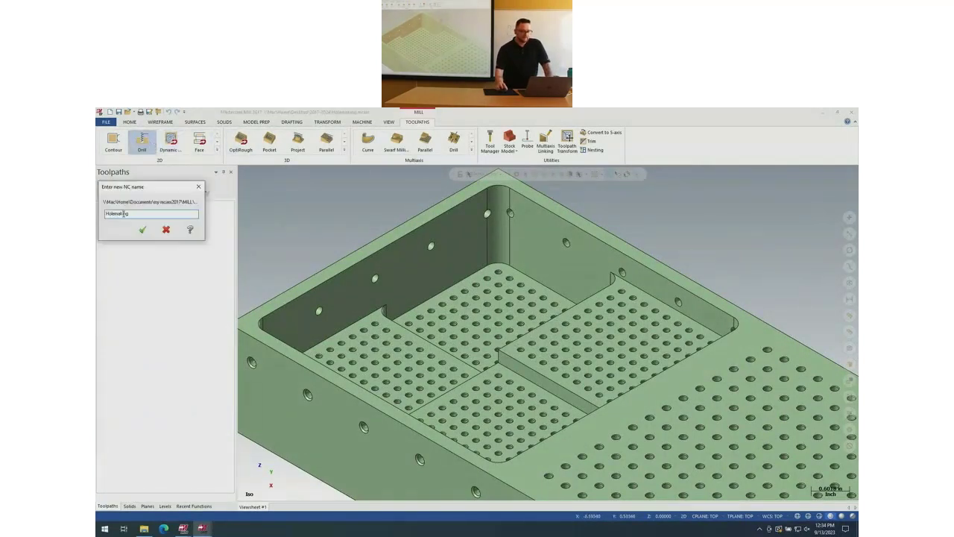
pyautogui.click(140, 229)
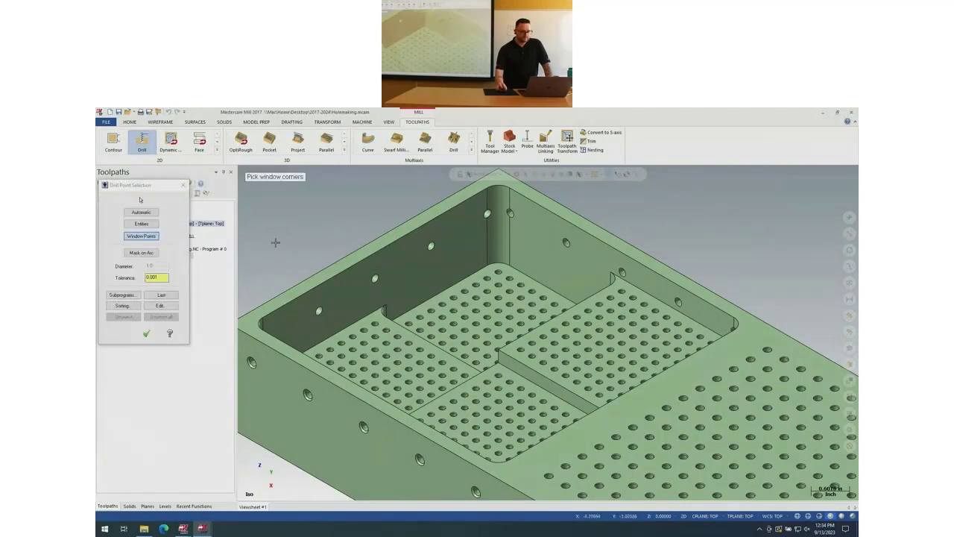
pyautogui.scroll(3, 480, 265)
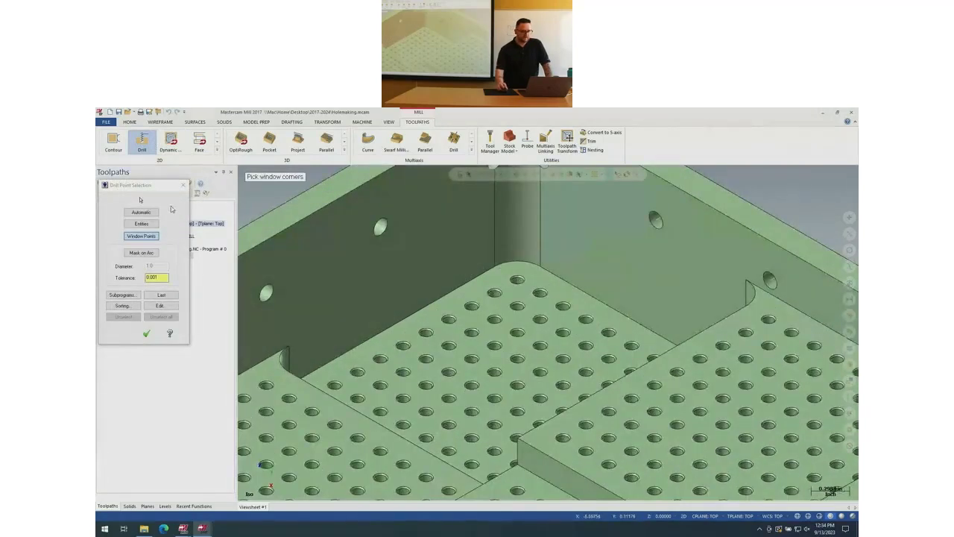
pyautogui.click(144, 212)
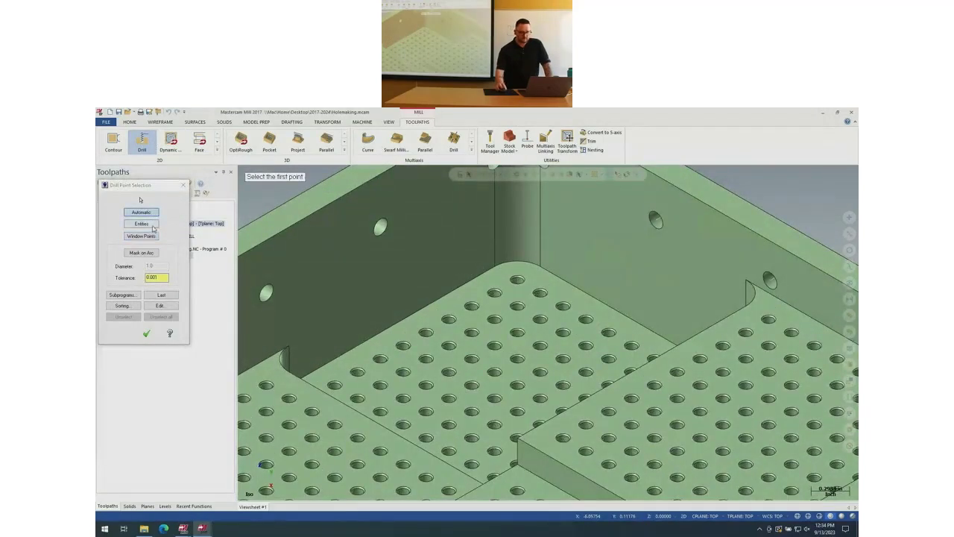
pyautogui.click(146, 224)
# Pick the edges of four holes in the pocket floor's back-right row as drill points, and discard the drill operation
pyautogui.scroll(4, 513, 265)
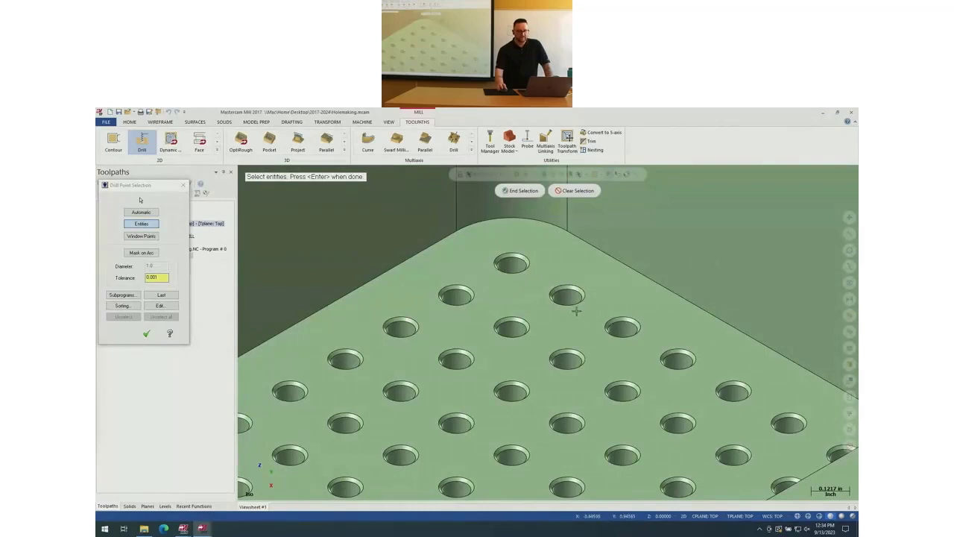
pyautogui.click(513, 263)
pyautogui.click(574, 291)
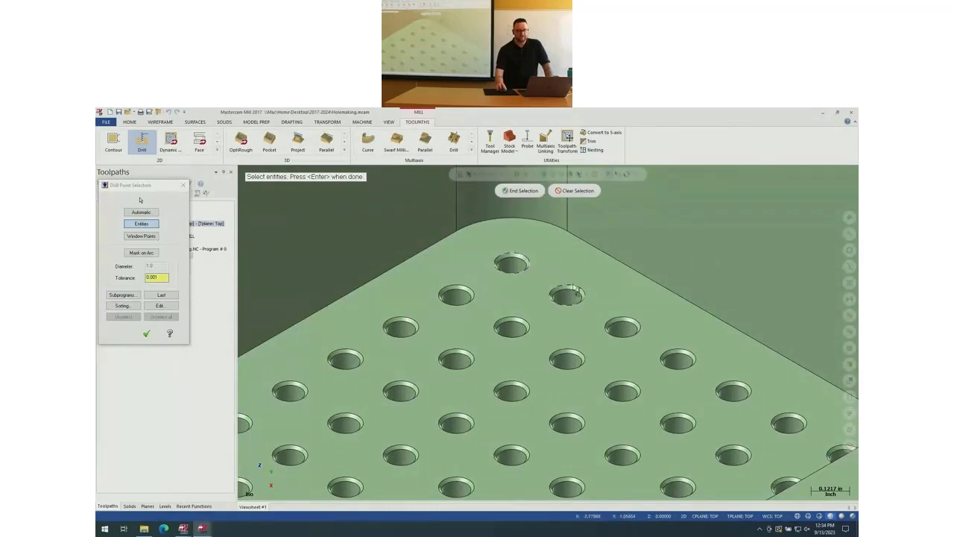
pyautogui.click(630, 321)
pyautogui.click(677, 354)
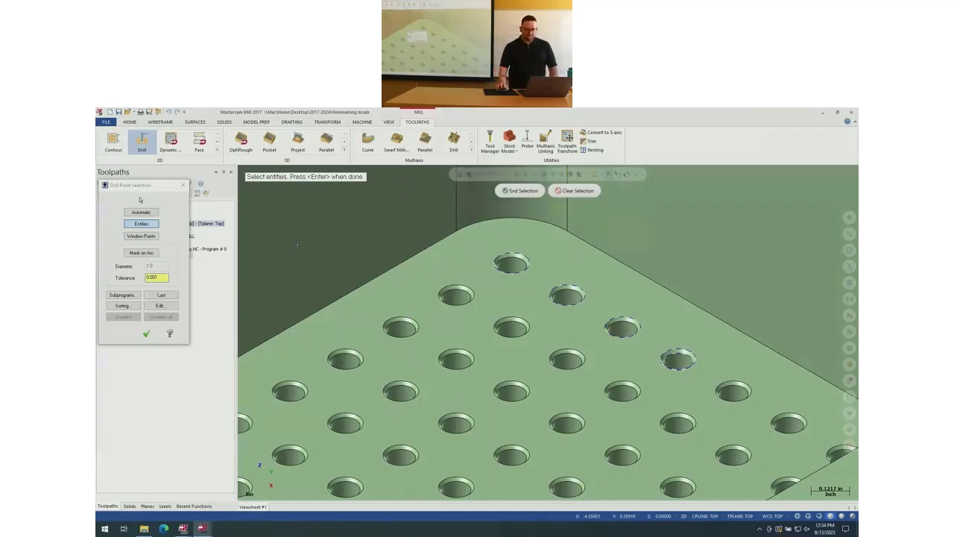
pyautogui.press('Escape')
pyautogui.click(512, 336)
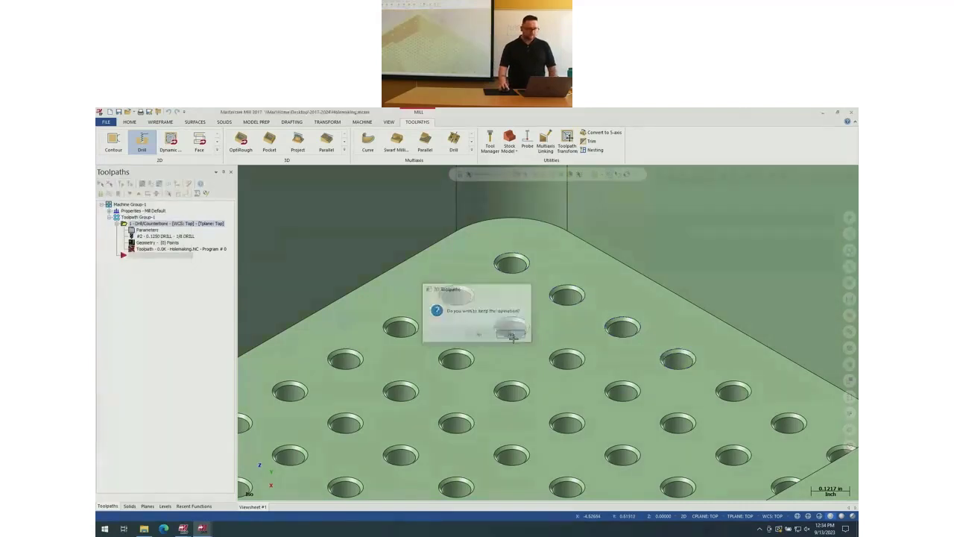
# Create level 2 with the name wf and make it the active level
pyautogui.click(165, 506)
pyautogui.doubleClick(149, 424)
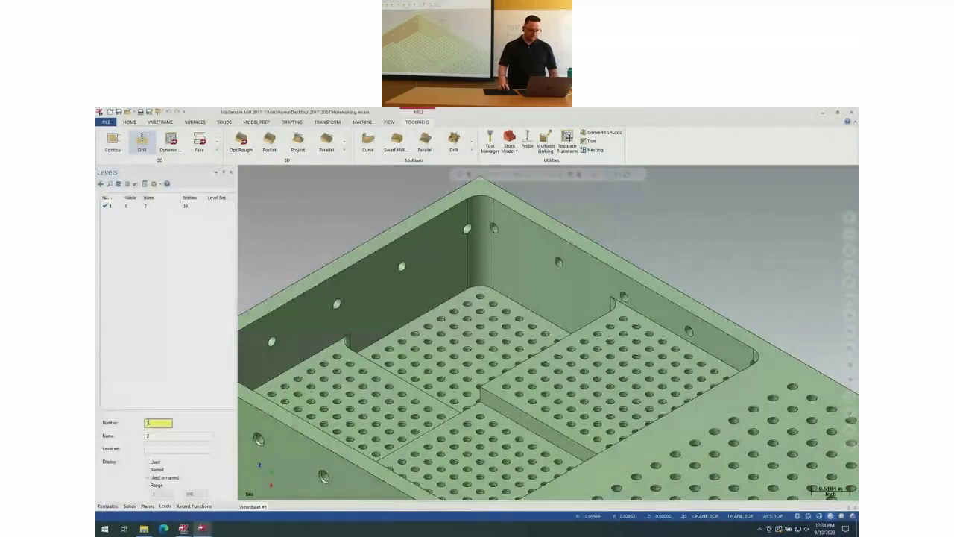
pyautogui.write('2')
pyautogui.doubleClick(152, 434)
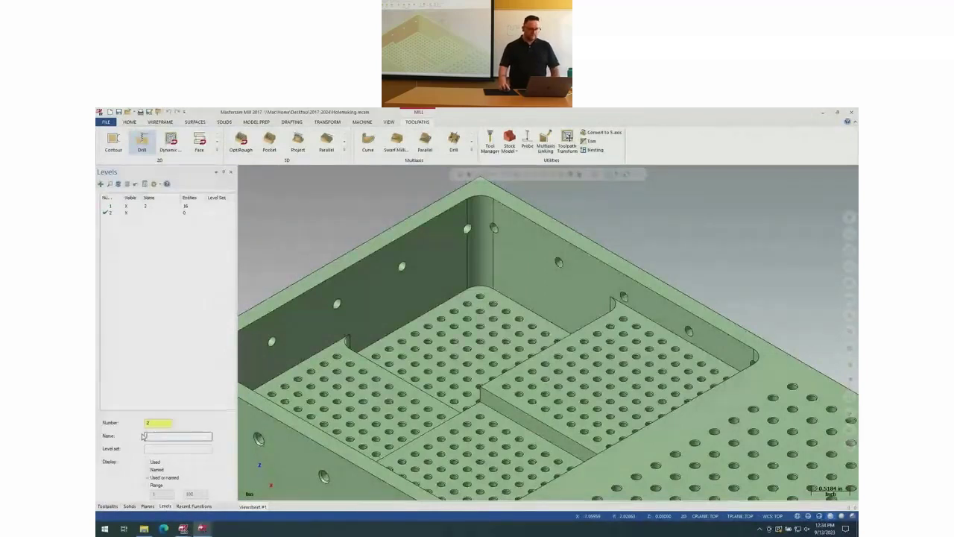
pyautogui.write('wf')
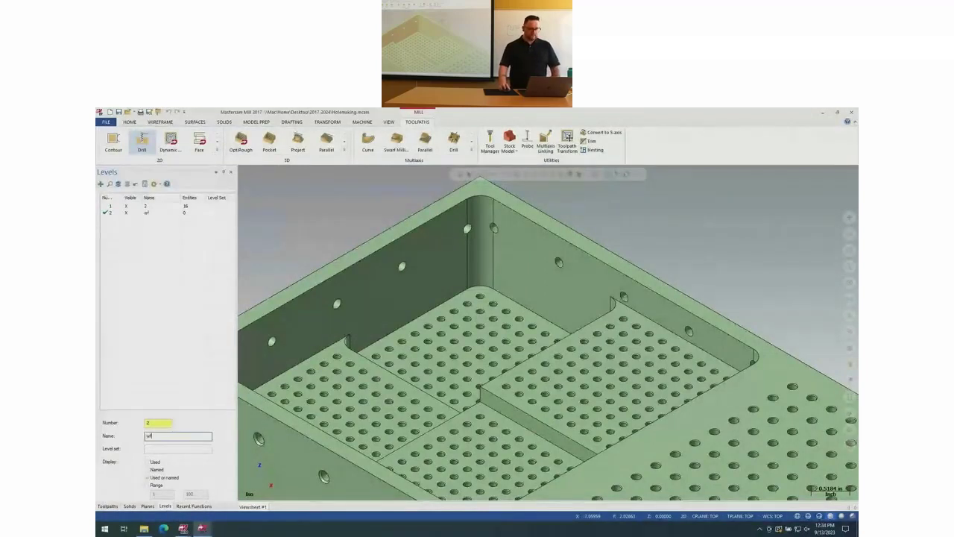
# Create wireframe curves on all edges of the whole solid part with Curve All Edges
pyautogui.click(160, 122)
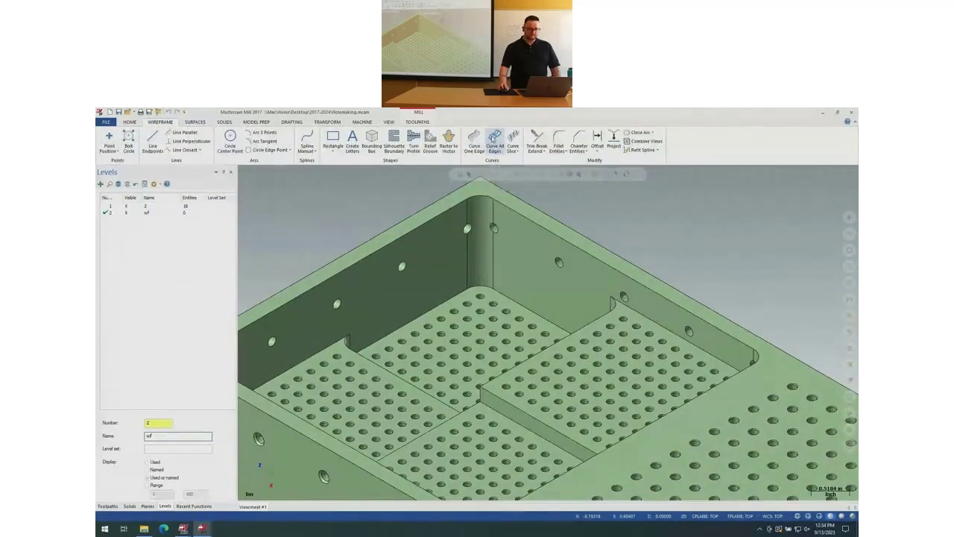
pyautogui.click(494, 140)
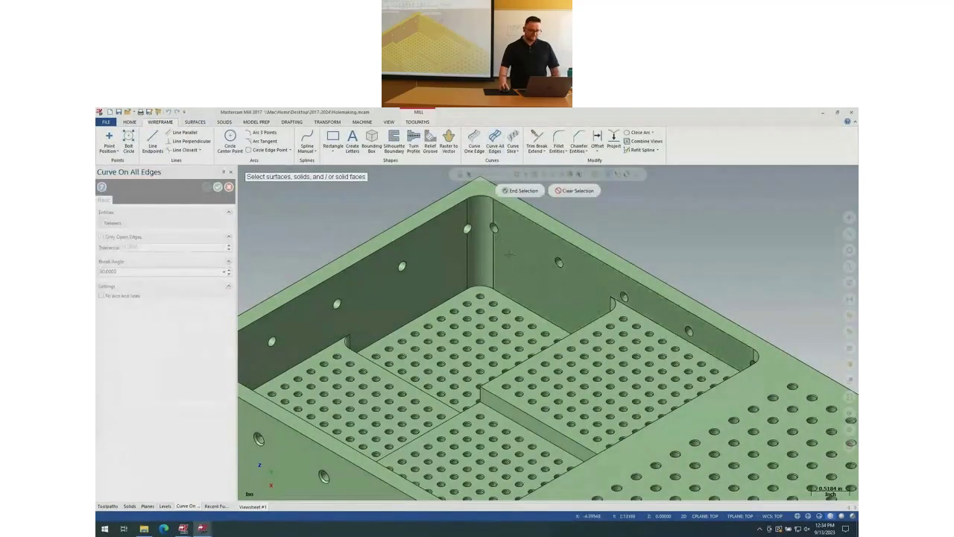
pyautogui.click(449, 267)
pyautogui.click(520, 190)
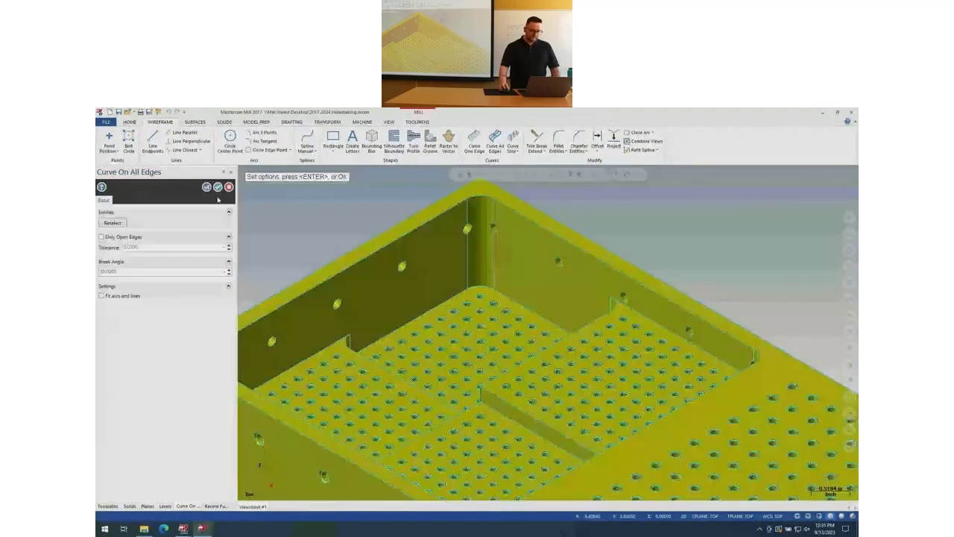
pyautogui.click(217, 187)
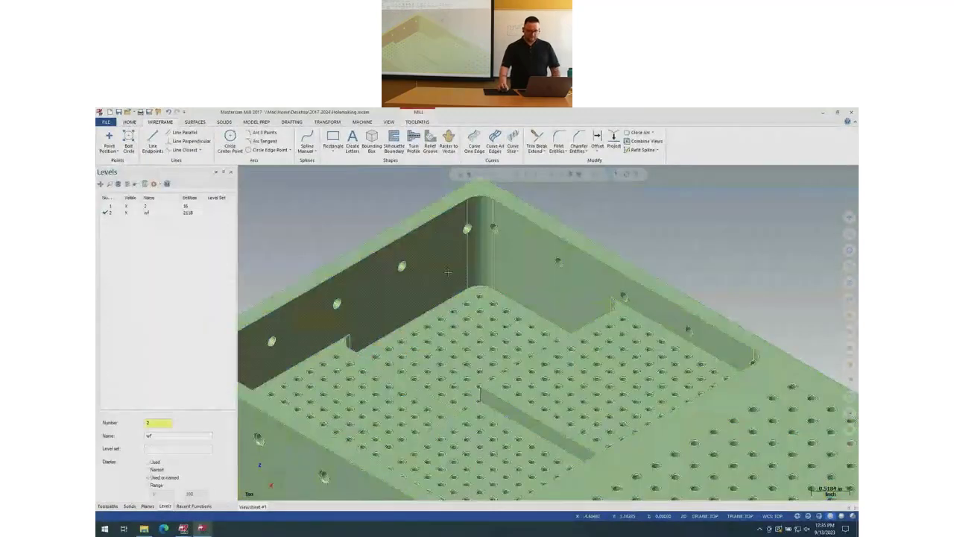
# Change the wireframe colour of all the new edge curves to red
pyautogui.scroll(-4, 448, 285)
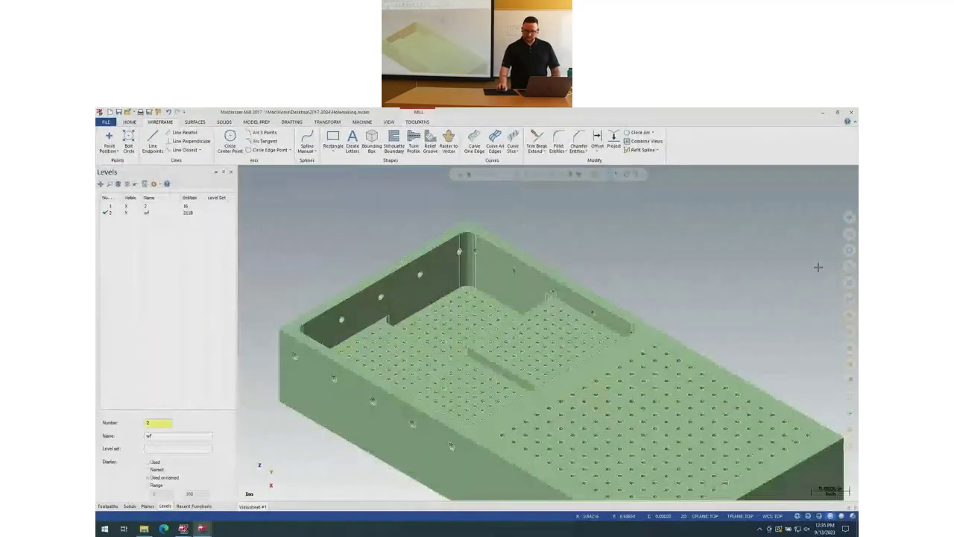
pyautogui.rightClick(768, 247)
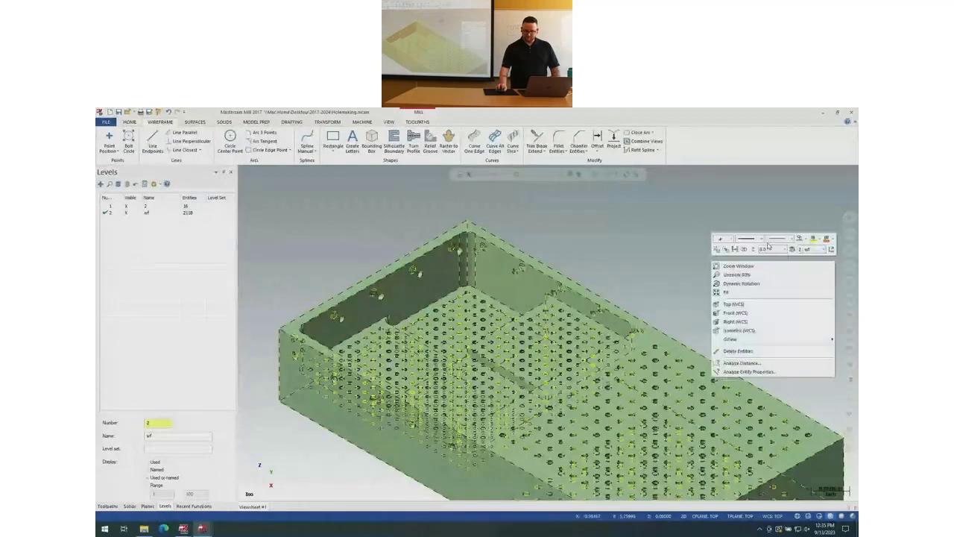
pyautogui.click(800, 239)
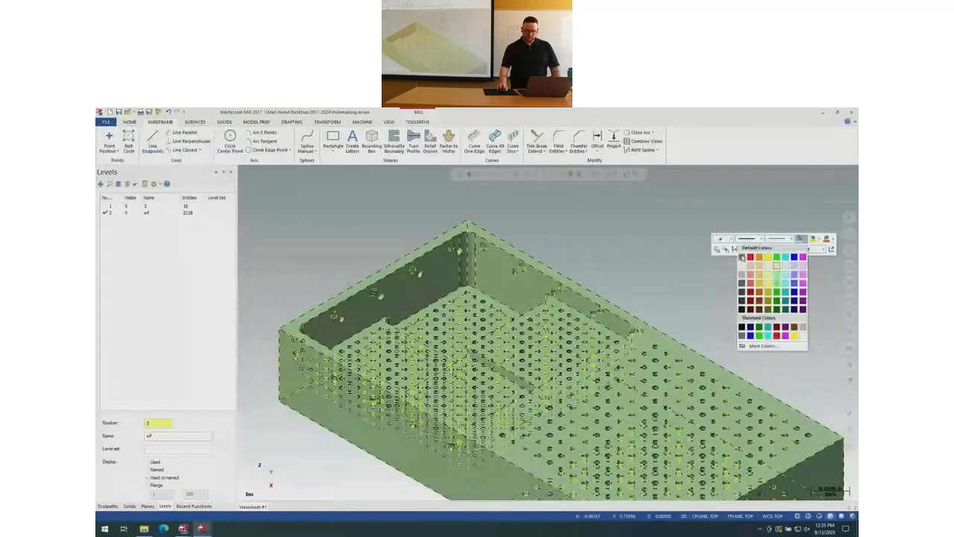
pyautogui.click(741, 257)
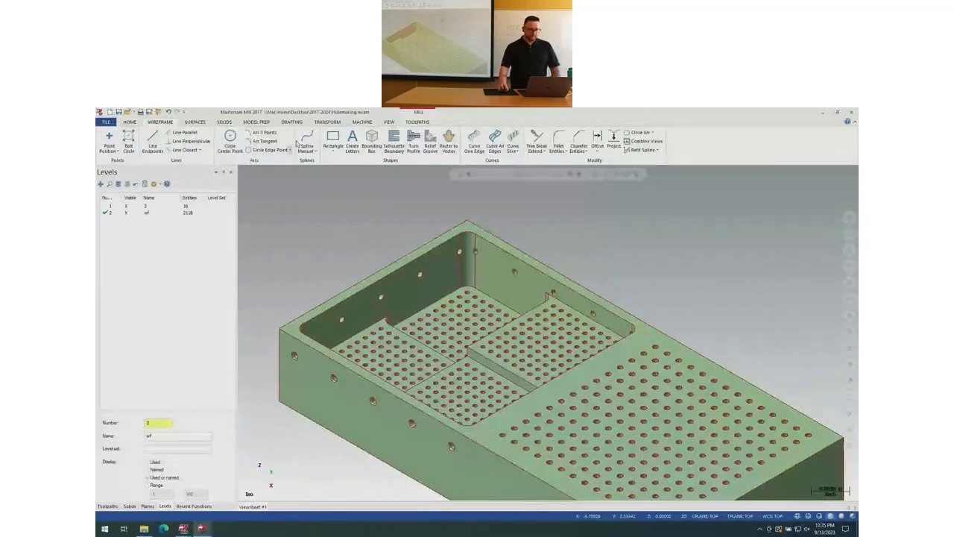
# Start a Drill toolpath with Mask on Arc and match the arc of the hole nearest the pocket's back corner
pyautogui.scroll(-8, 299, 143)
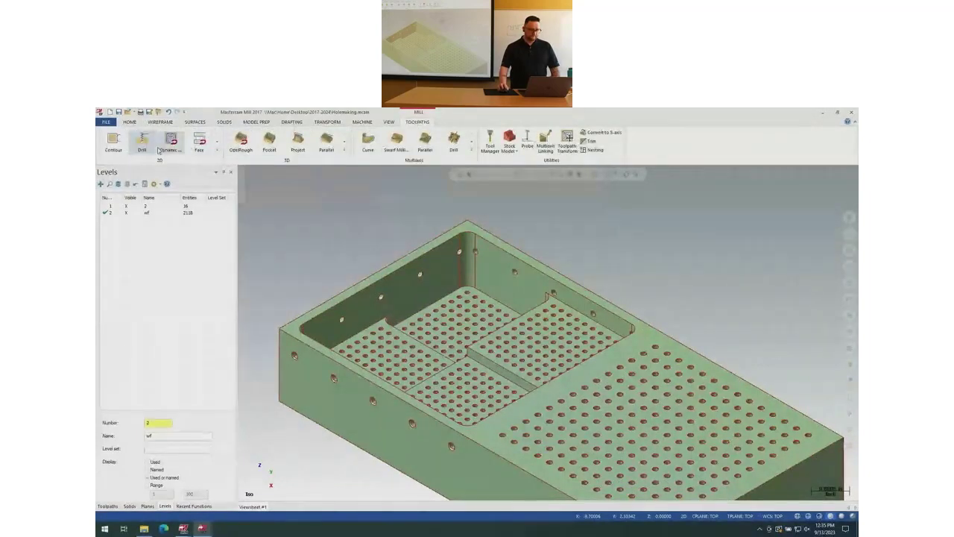
pyautogui.click(143, 231)
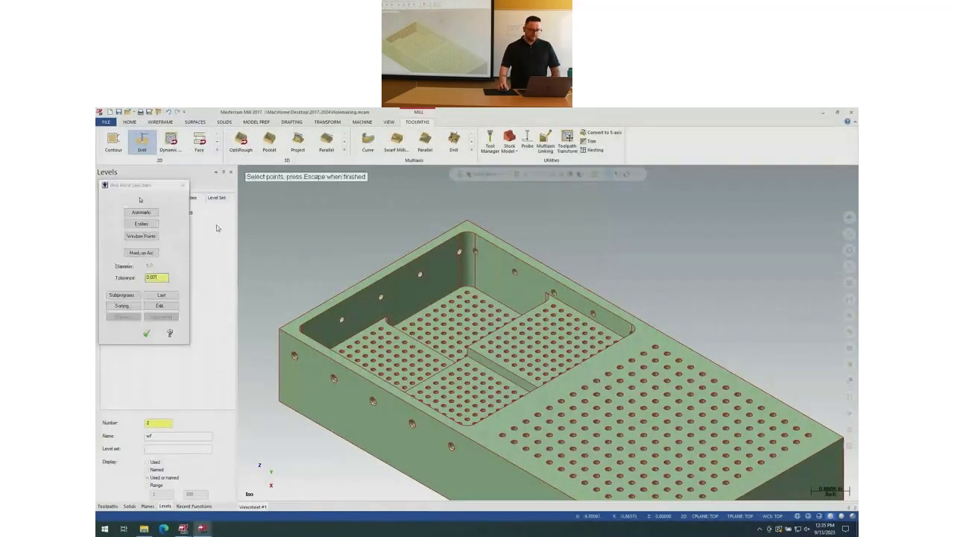
pyautogui.click(149, 252)
pyautogui.click(149, 252)
pyautogui.scroll(6, 505, 328)
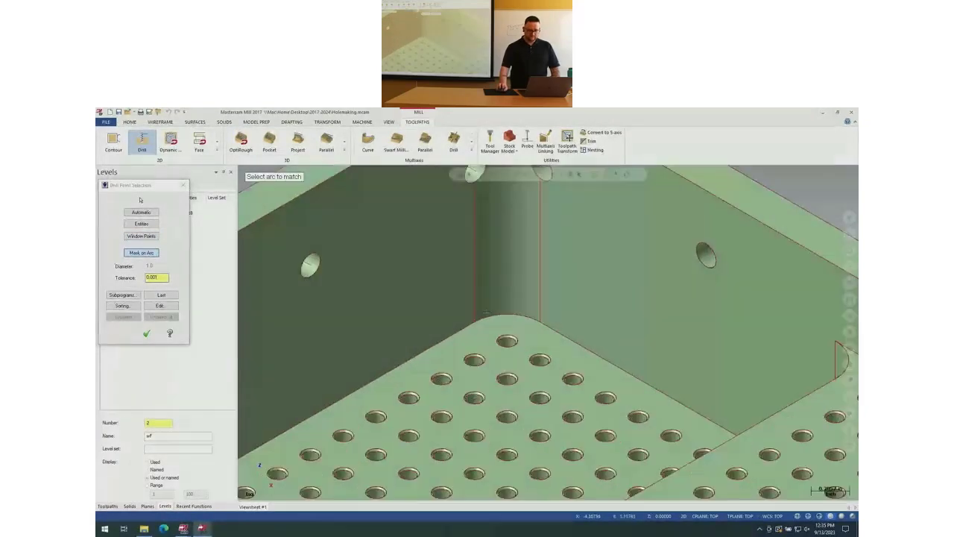
pyautogui.click(505, 328)
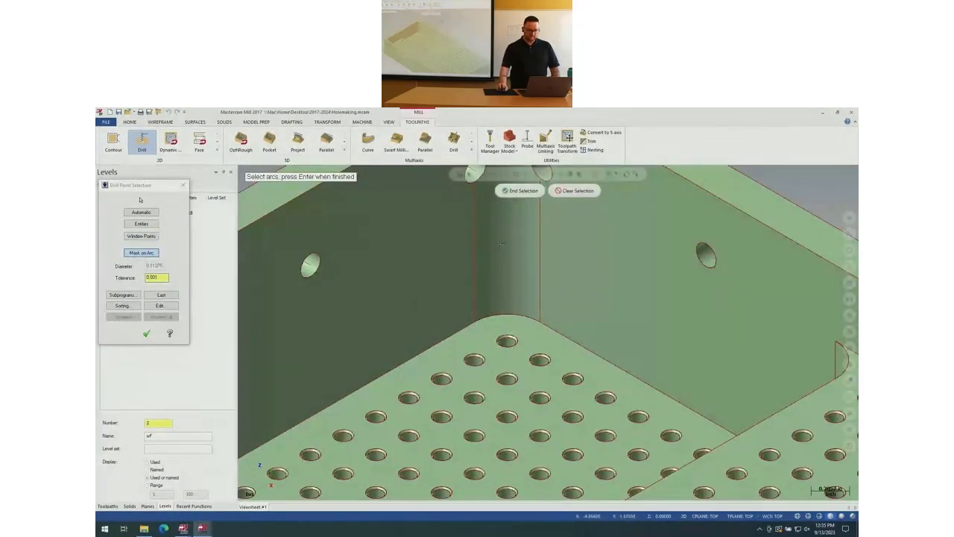
# Window-select the arcs of all four pocket floor sections in the Top view as drill points and end the selection
pyautogui.scroll(-6, 502, 244)
pyautogui.rightClick(350, 245)
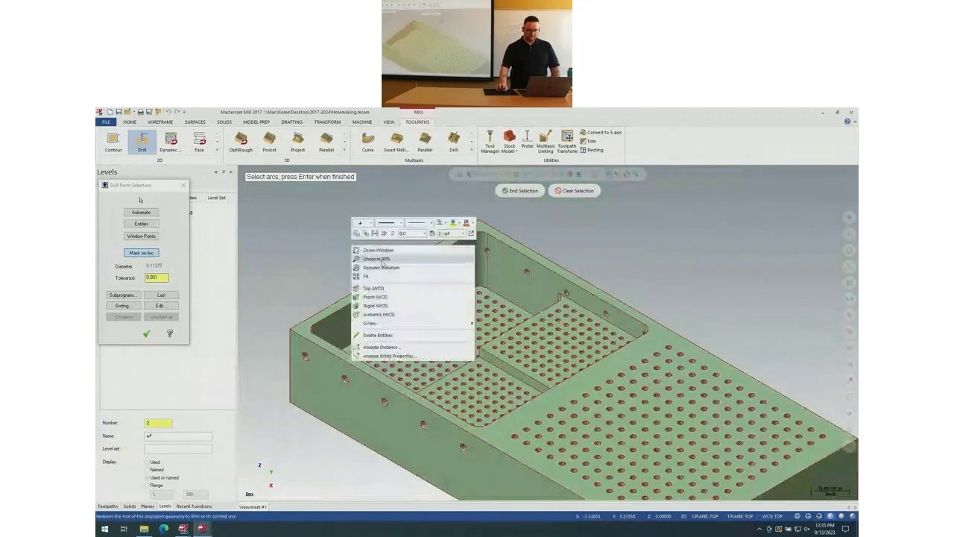
pyautogui.click(401, 280)
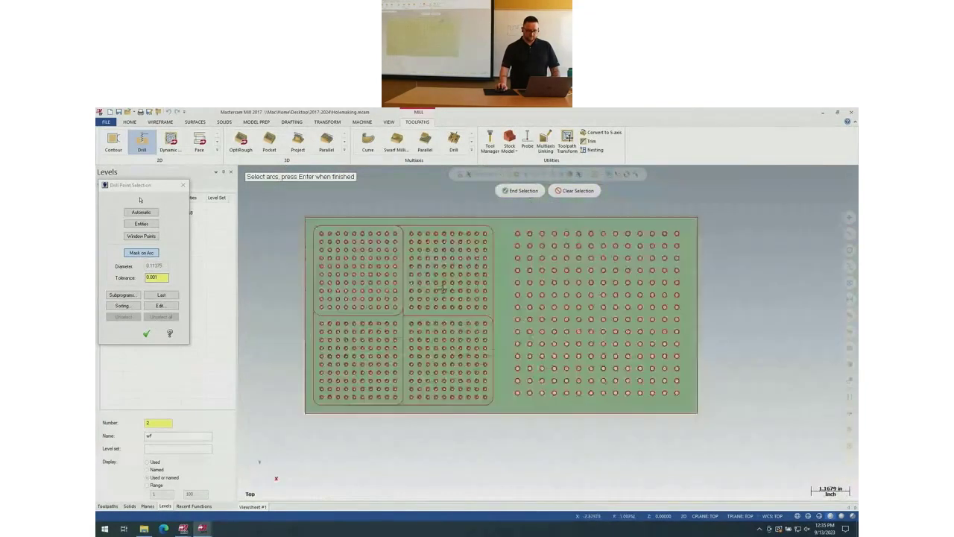
pyautogui.moveTo(494, 428); pyautogui.dragTo(296, 226)
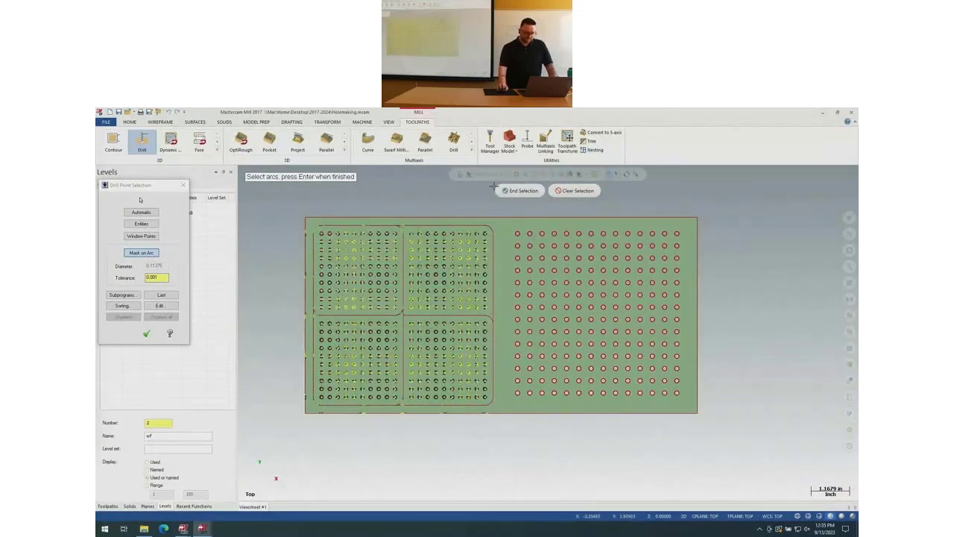
pyautogui.click(520, 191)
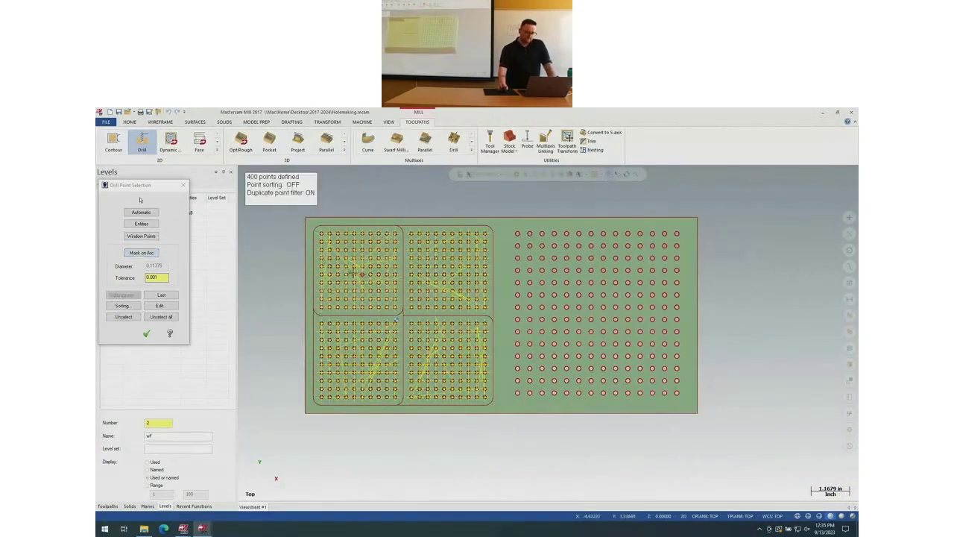
pyautogui.moveTo(352, 271); pyautogui.dragTo(342, 248, button='middle')
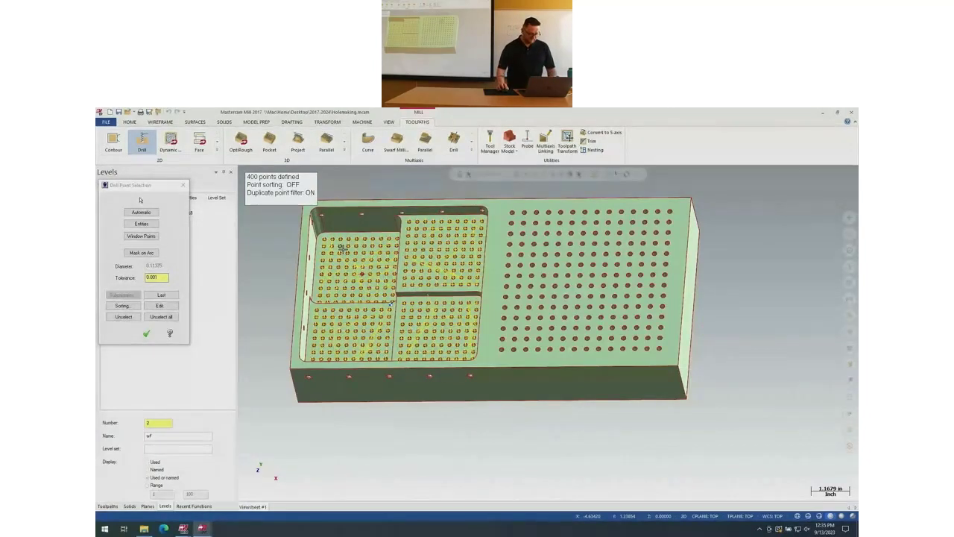
# Switch to Mastercam 2024 and open Holemaking.mcam from the 2017-2024 folder
pyautogui.moveTo(182, 528)
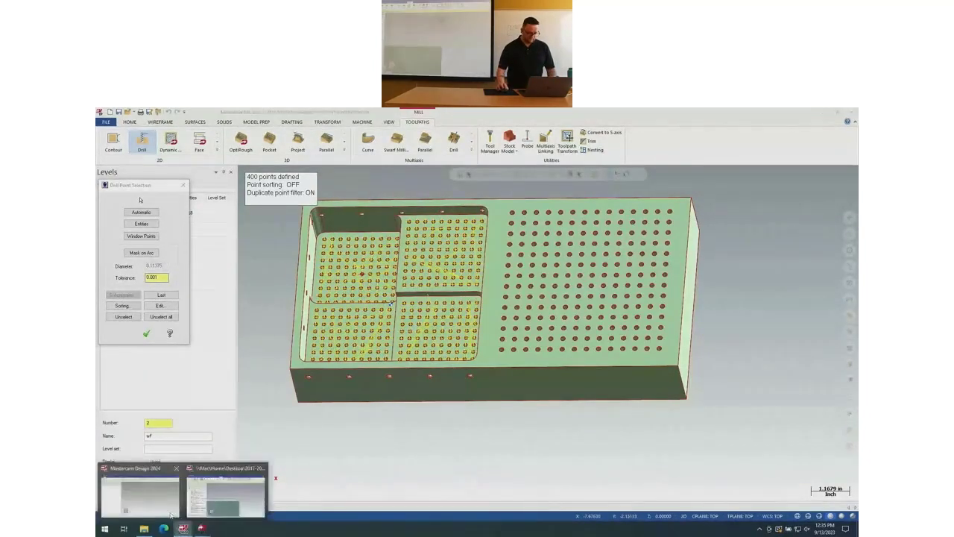
pyautogui.click(142, 496)
pyautogui.click(144, 528)
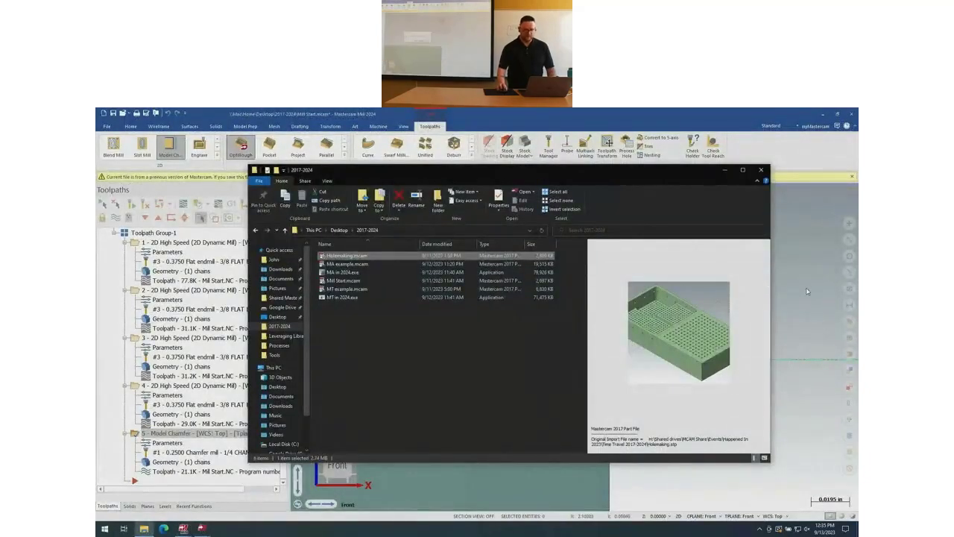
pyautogui.press('Return')
pyautogui.click(505, 334)
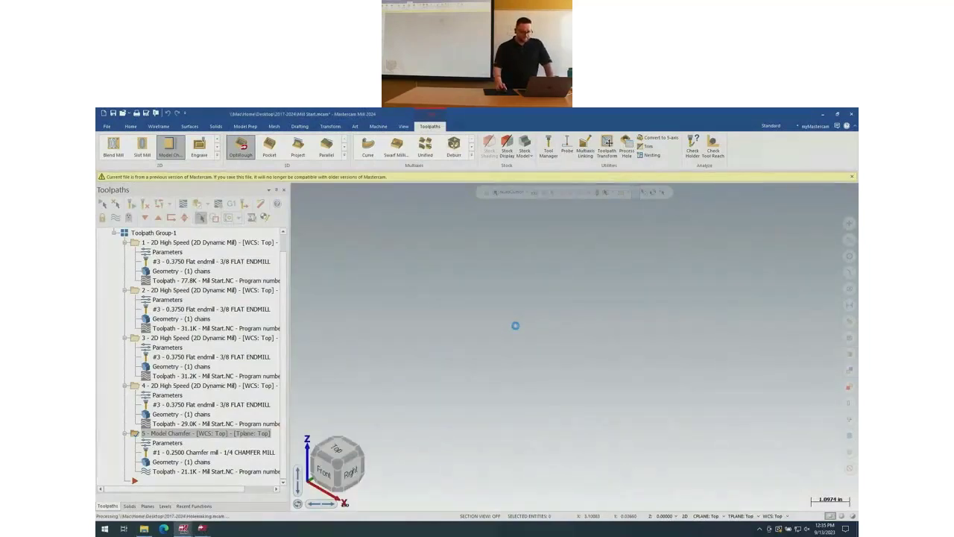
# Start a Drill toolpath and select all solid hole faces matching the radius of the hole nearest the pocket's back corner
pyautogui.click(217, 156)
pyautogui.click(145, 158)
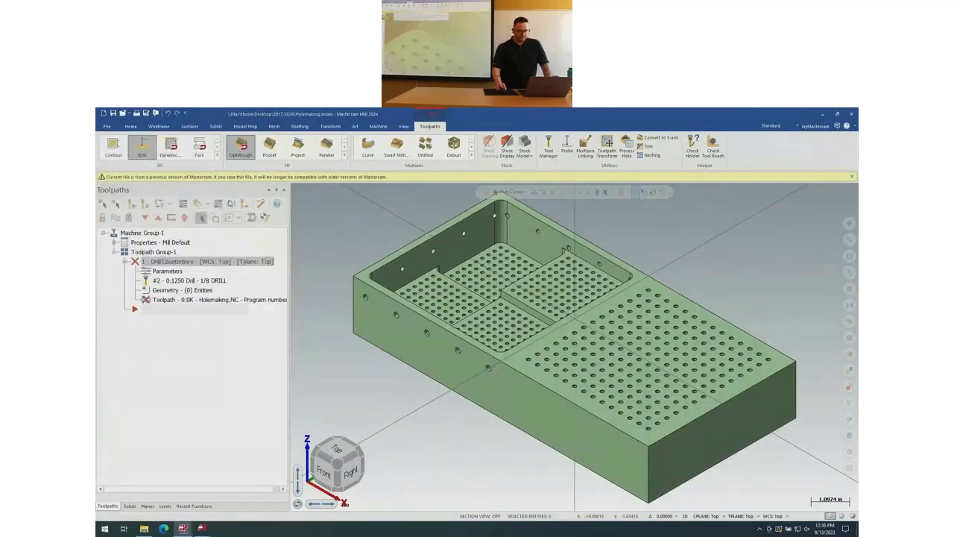
pyautogui.scroll(10, 467, 246)
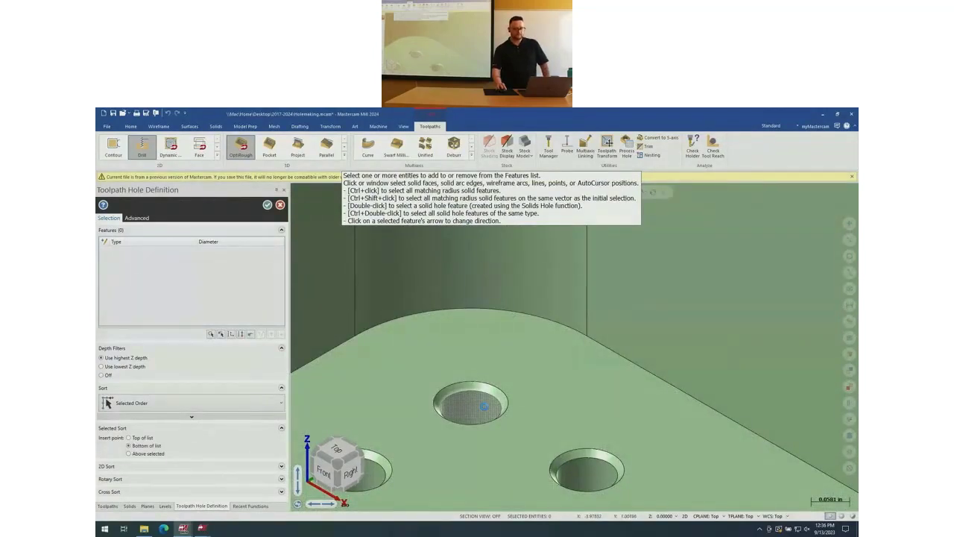
pyautogui.click(469, 349)
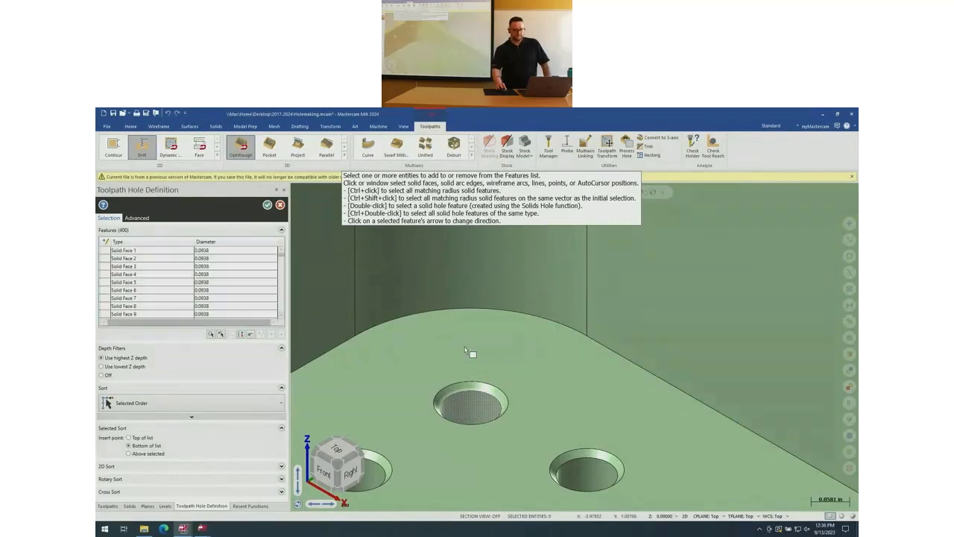
pyautogui.scroll(-4, 470, 349)
pyautogui.scroll(-5, 471, 351)
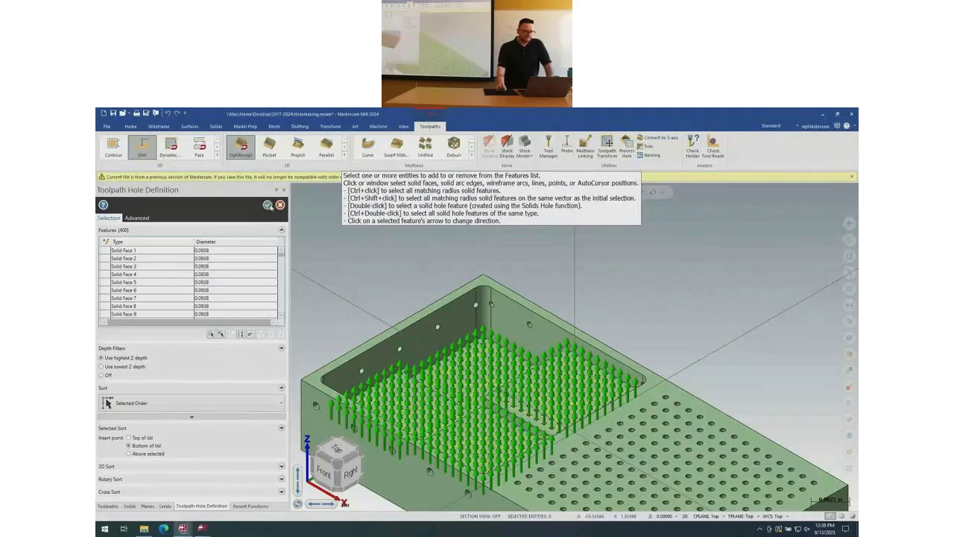
# Accept the hole selection, choose the 3/32 DRILL as the tool, and display the cut parameters
pyautogui.click(267, 205)
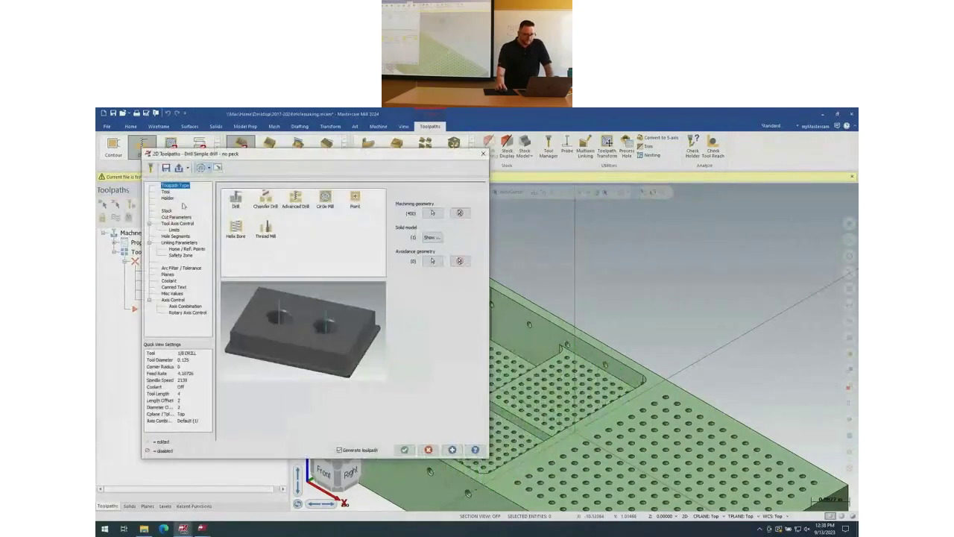
pyautogui.click(167, 192)
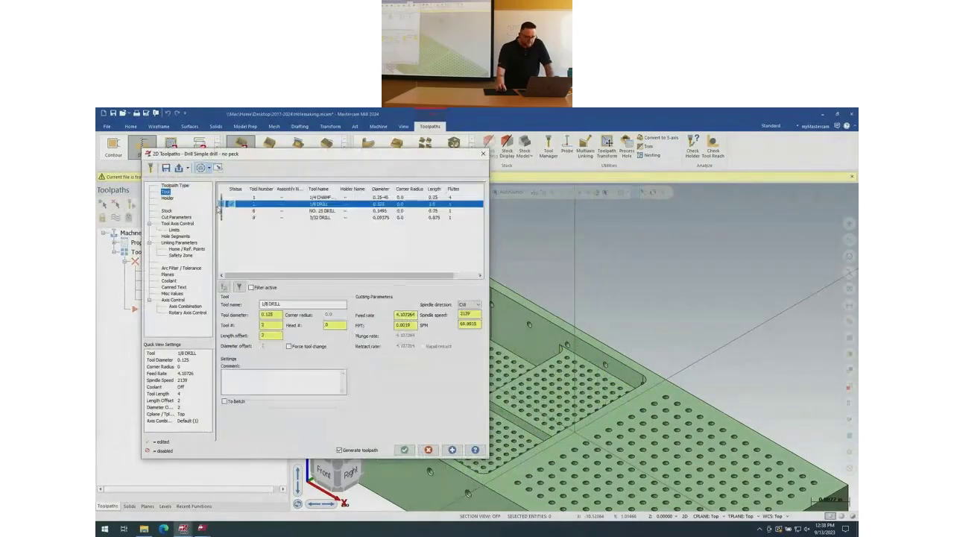
pyautogui.click(326, 216)
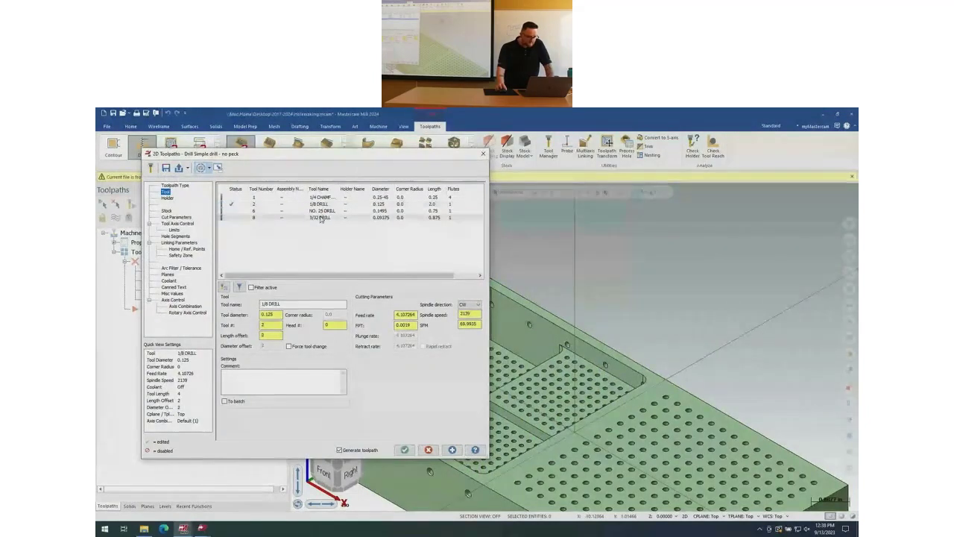
pyautogui.click(177, 217)
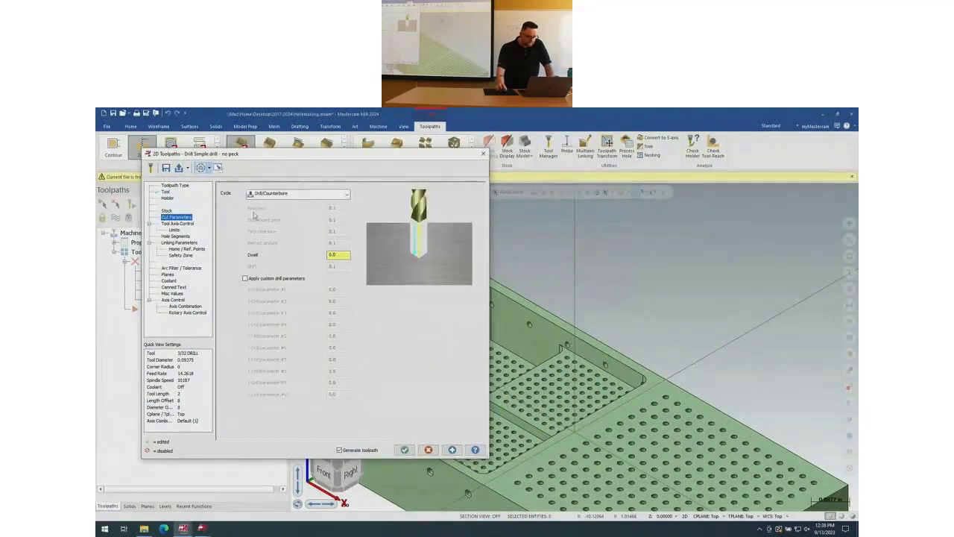
# Set the drill linking parameters to a 0.05 incremental retract and a 2.0 incremental clearance used only at start and end
pyautogui.click(181, 242)
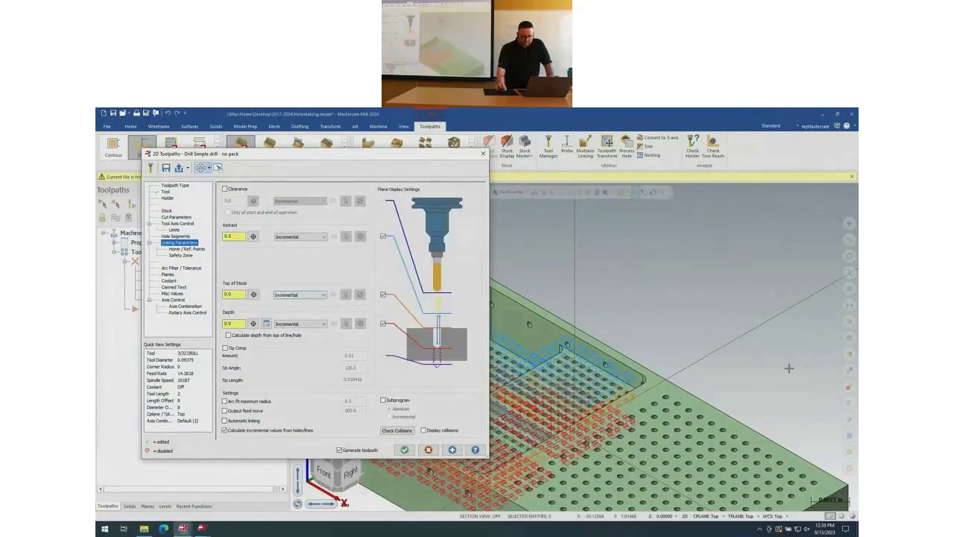
pyautogui.moveTo(789, 369); pyautogui.dragTo(771, 364, button='middle')
pyautogui.scroll(1, 769, 363)
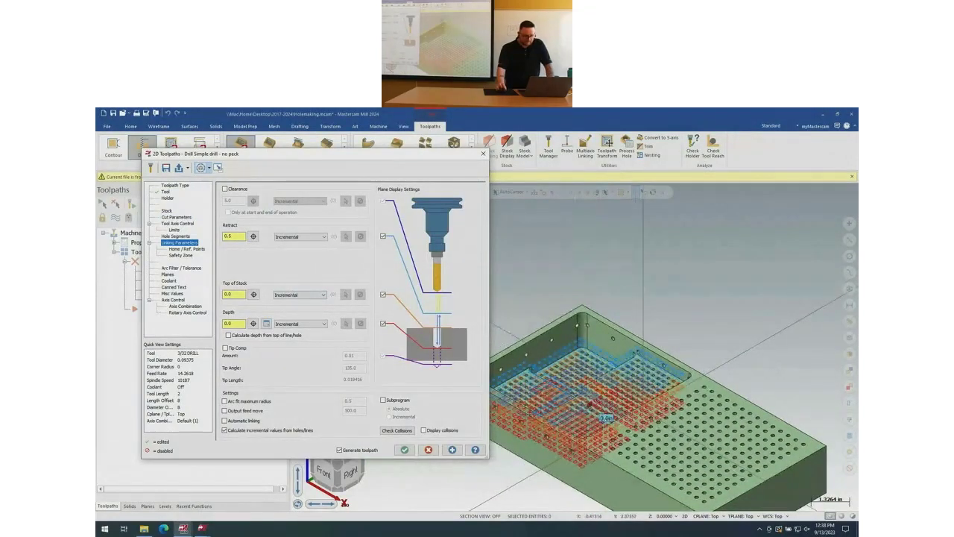
pyautogui.scroll(2, 544, 422)
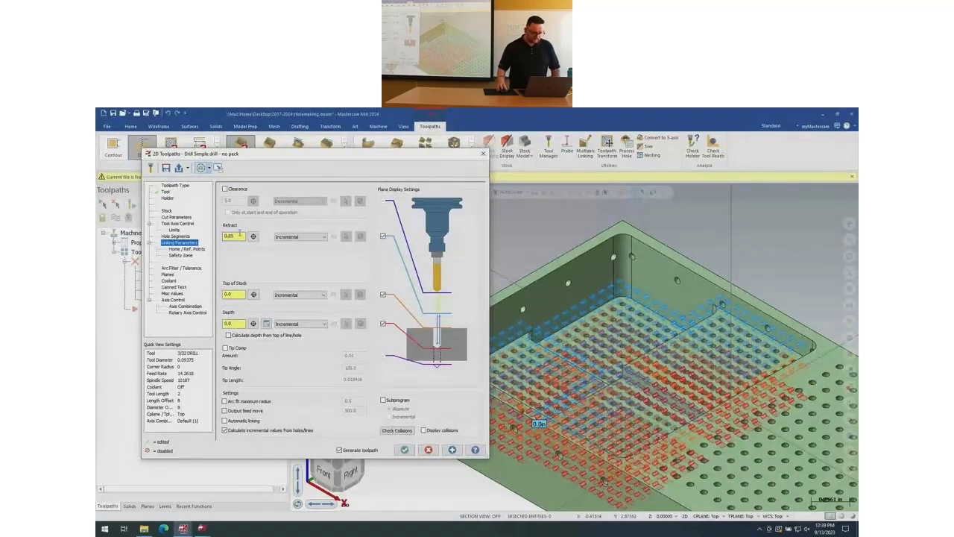
pyautogui.click(225, 189)
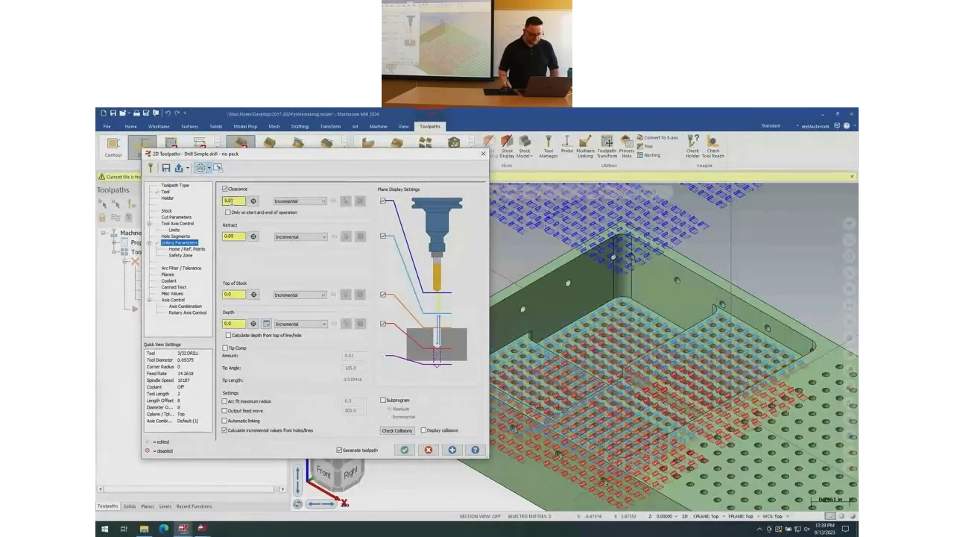
pyautogui.moveTo(231, 201); pyautogui.dragTo(224, 202)
pyautogui.write('2.')
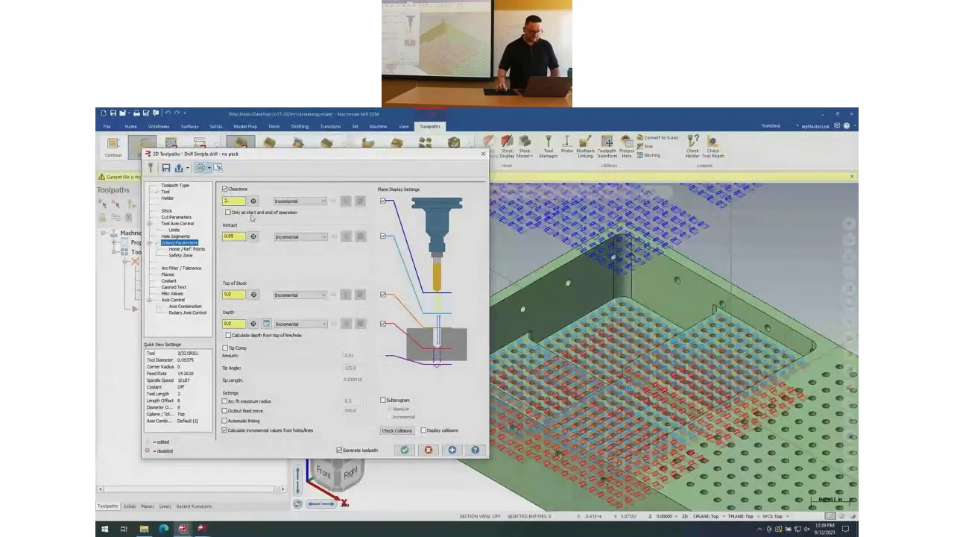
pyautogui.click(250, 213)
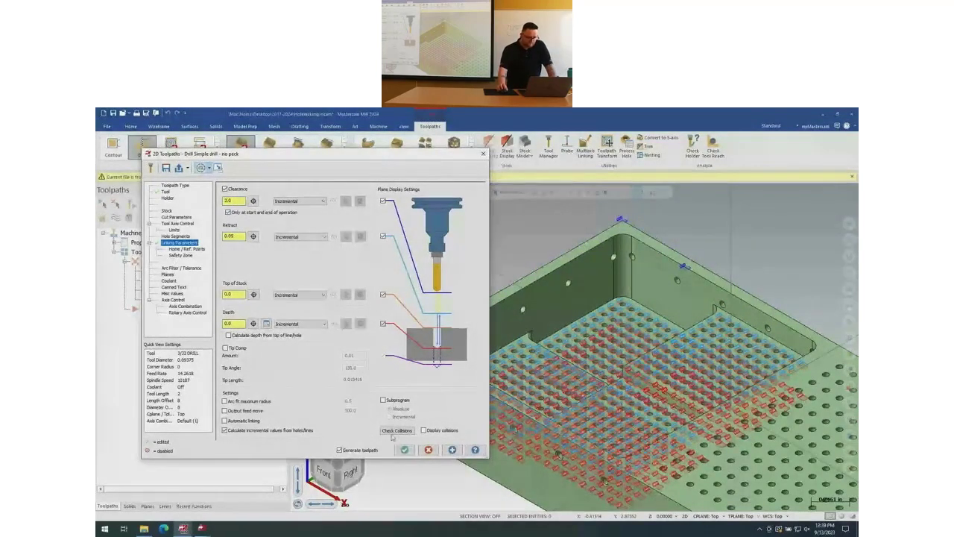
# Turn on tip compensation with an amount of 0.01 and generate the drill toolpath
pyautogui.click(226, 348)
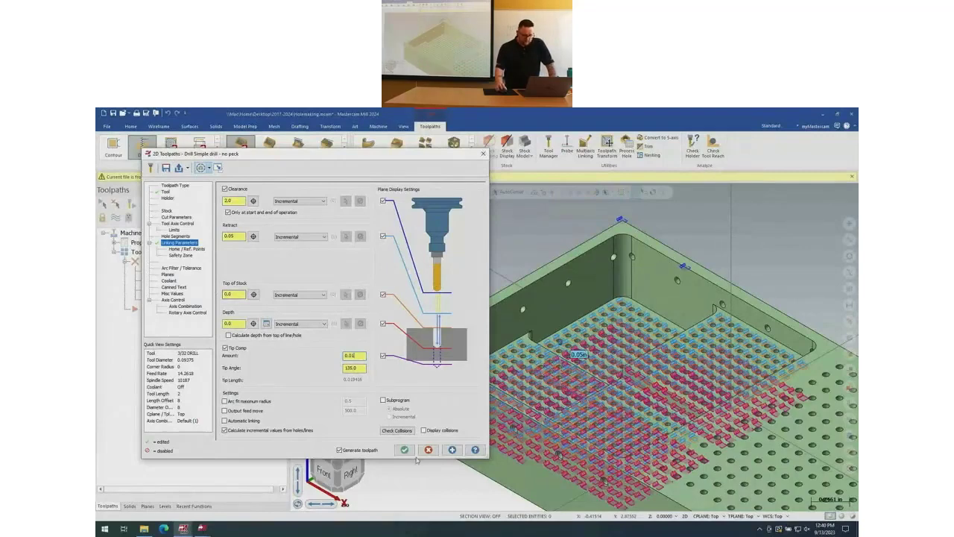
pyautogui.click(404, 450)
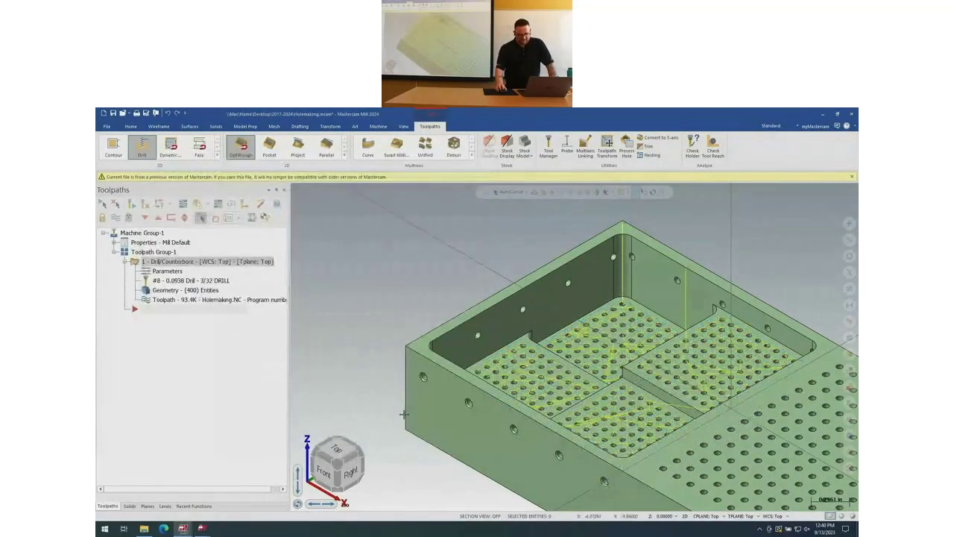
# Re-sort the drill toolpath's holes Point to Point, starting at the pocket's back corner hole, and accept the hole definition
pyautogui.moveTo(404, 414); pyautogui.dragTo(419, 400, button='middle')
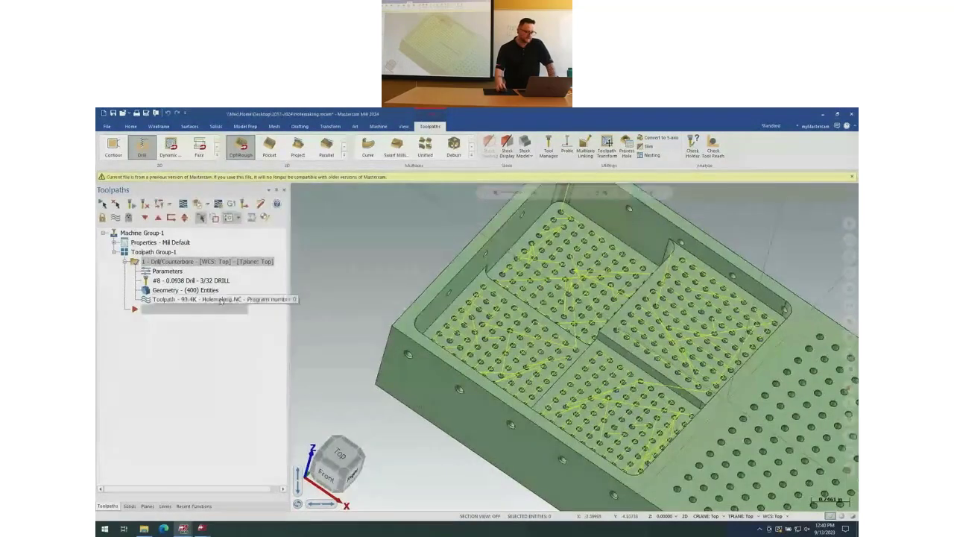
pyautogui.click(185, 290)
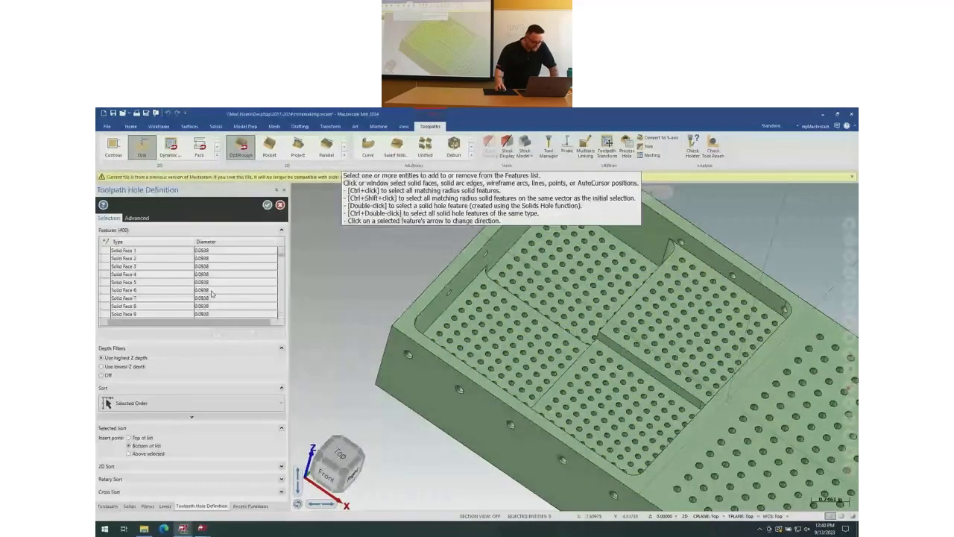
pyautogui.click(170, 407)
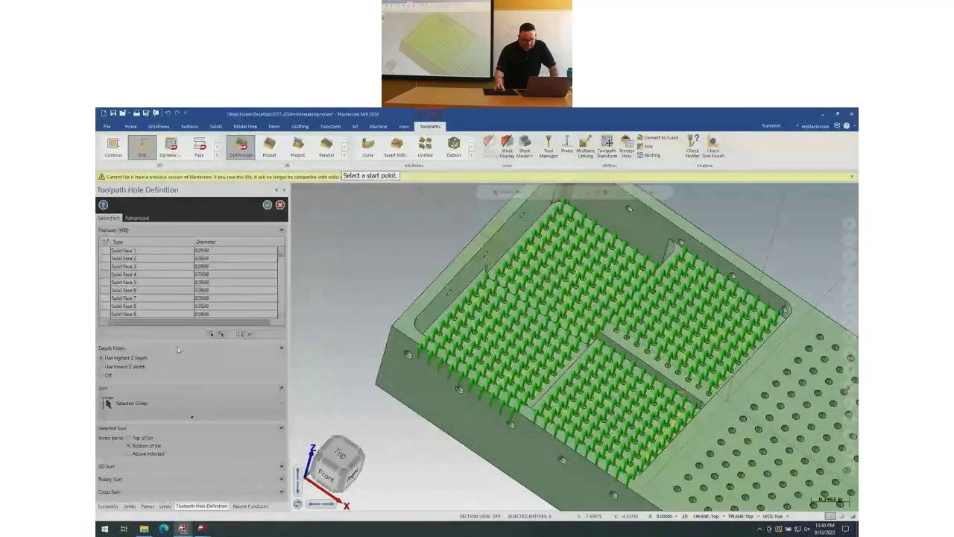
pyautogui.click(563, 214)
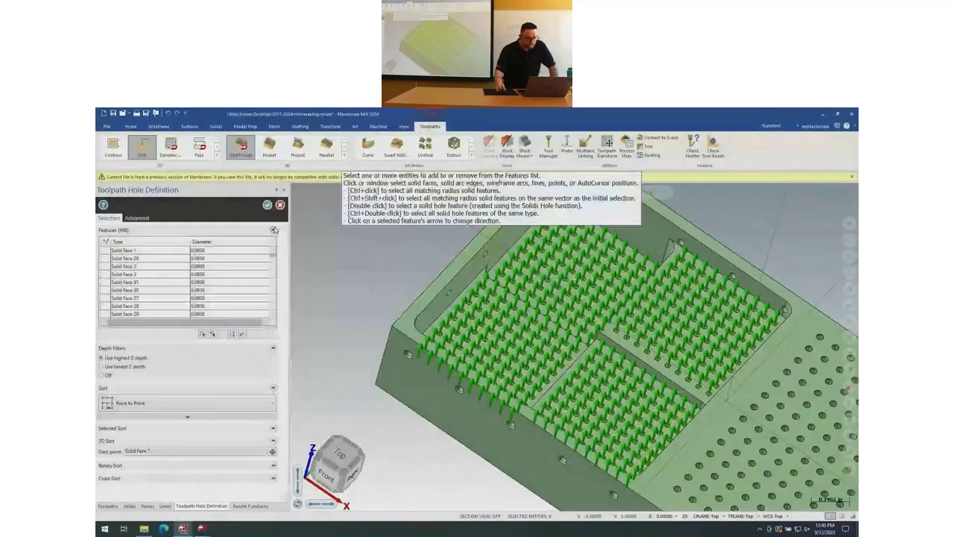
pyautogui.click(266, 204)
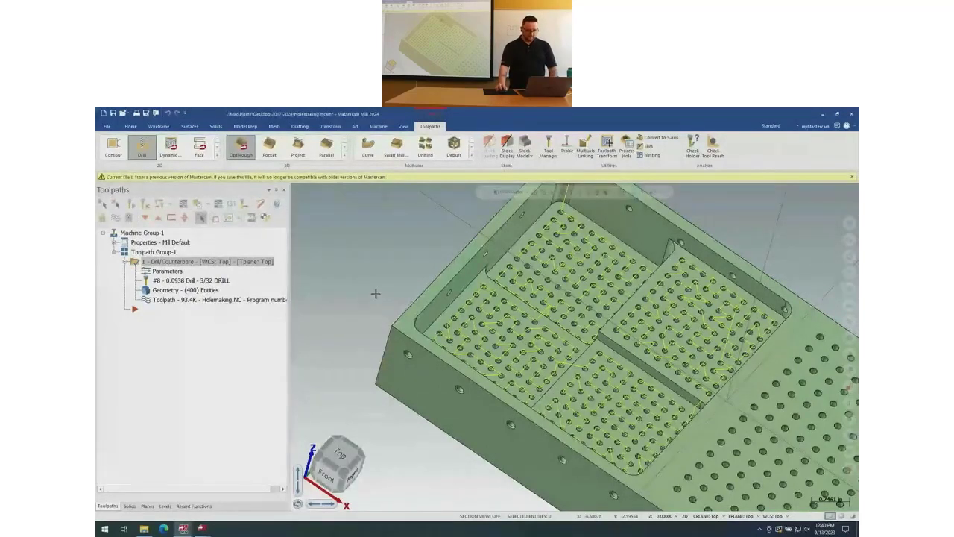
# Examine the drill toolpath's retract moves and depths across the pocket floor levels in an unshaded Front view
pyautogui.click(325, 468)
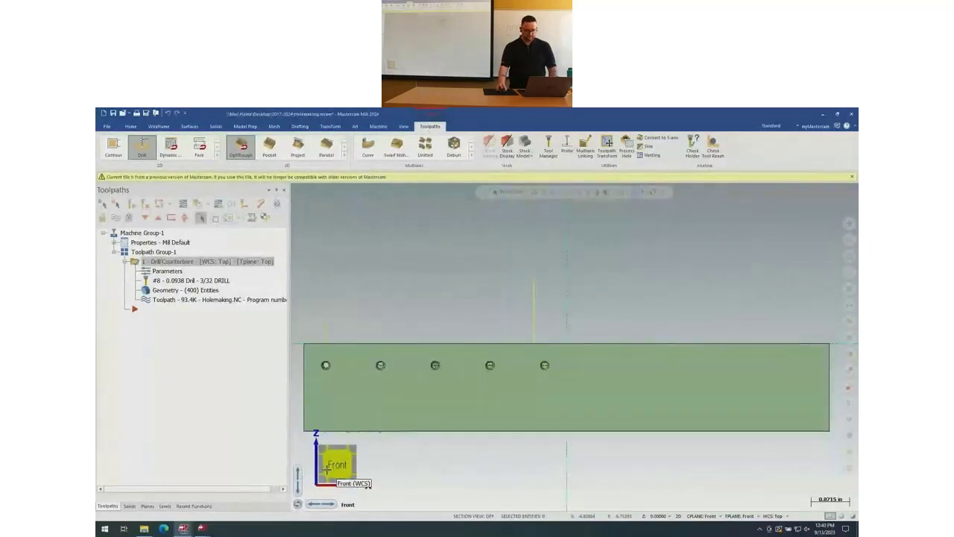
pyautogui.hotkey('alt', 's')
pyautogui.scroll(-1, 564, 379)
pyautogui.scroll(2, 364, 424)
pyautogui.scroll(1, 363, 414)
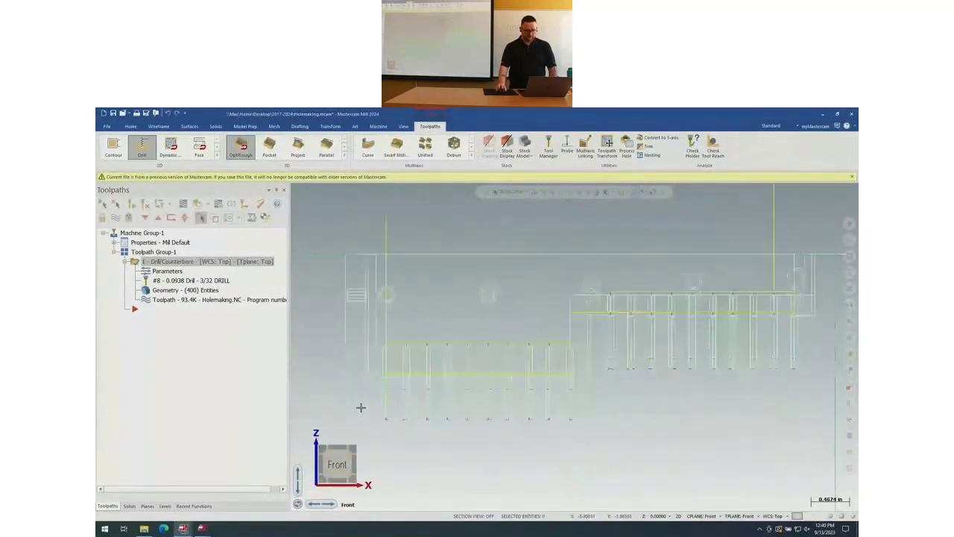
pyautogui.scroll(1, 402, 404)
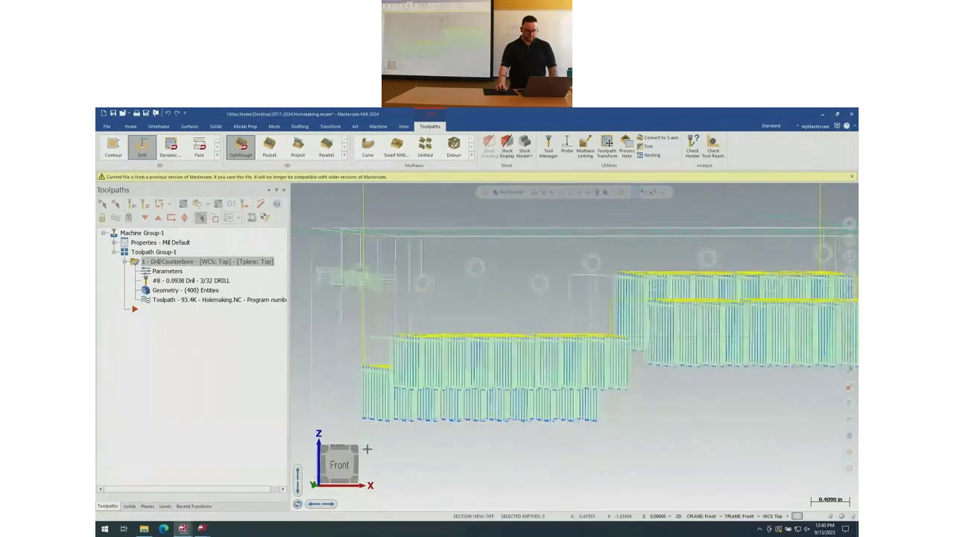
pyautogui.moveTo(340, 463); pyautogui.dragTo(308, 466)
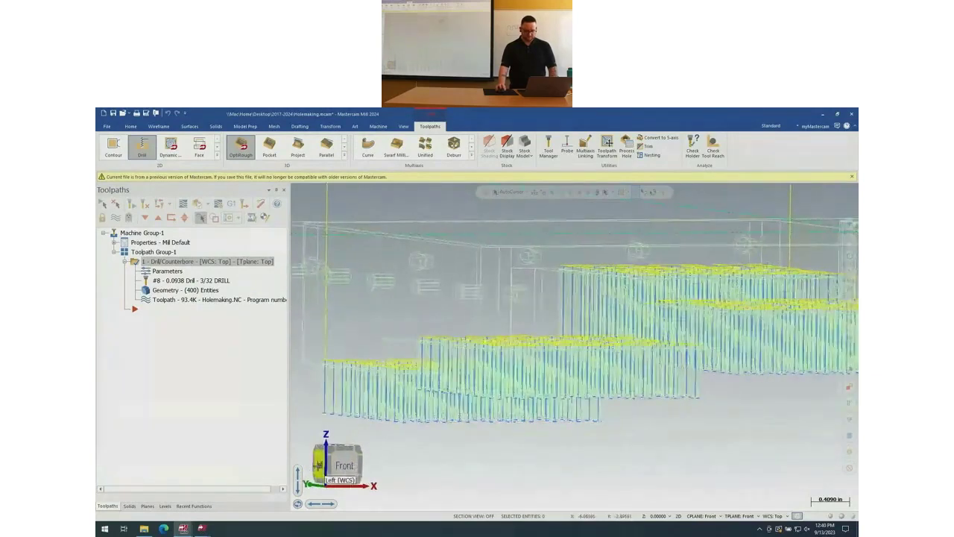
# Inspect the drill depths against the hole bottoms in the Left view, restore shading, and check the linking parameters' incremental hole calculation
pyautogui.click(315, 465)
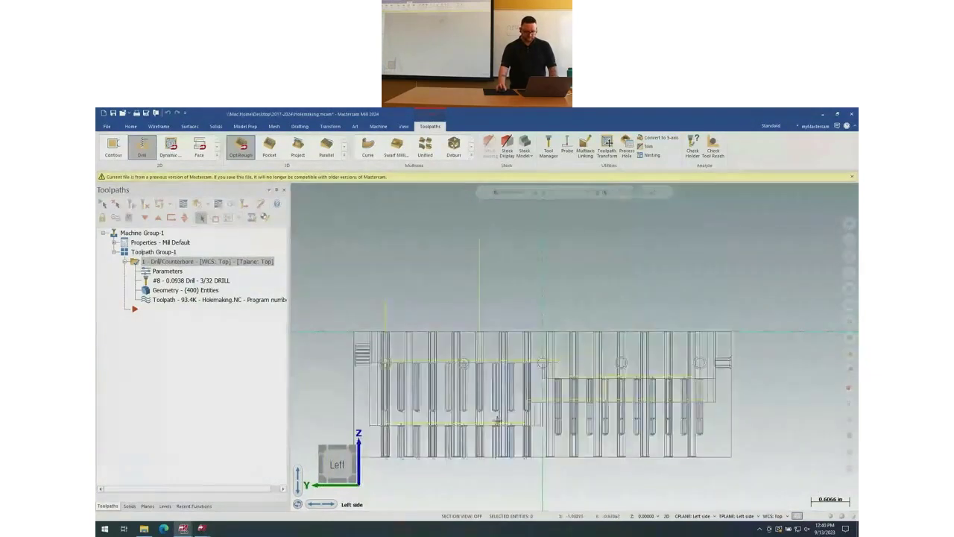
pyautogui.scroll(5, 448, 398)
pyautogui.scroll(2, 448, 398)
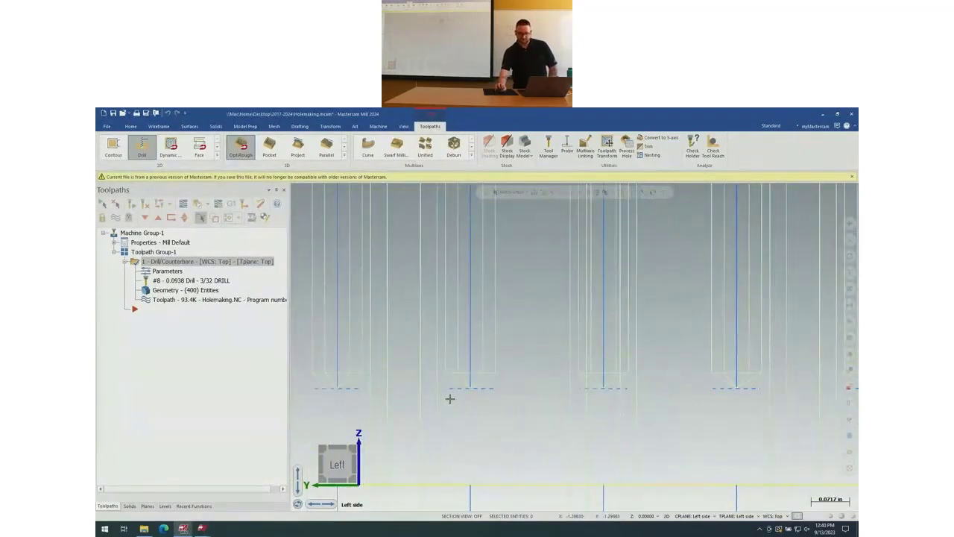
pyautogui.scroll(-6, 450, 392)
pyautogui.scroll(6, 676, 437)
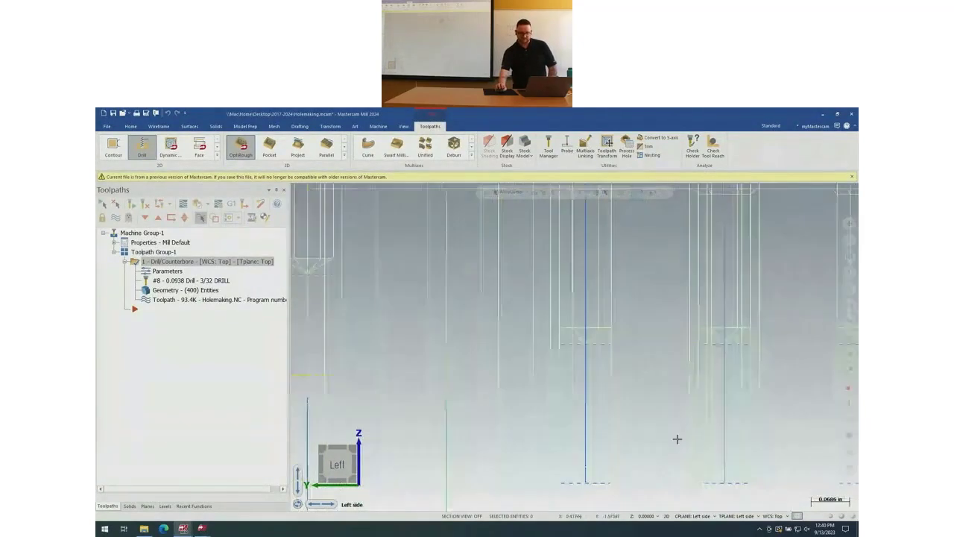
pyautogui.scroll(-7, 637, 420)
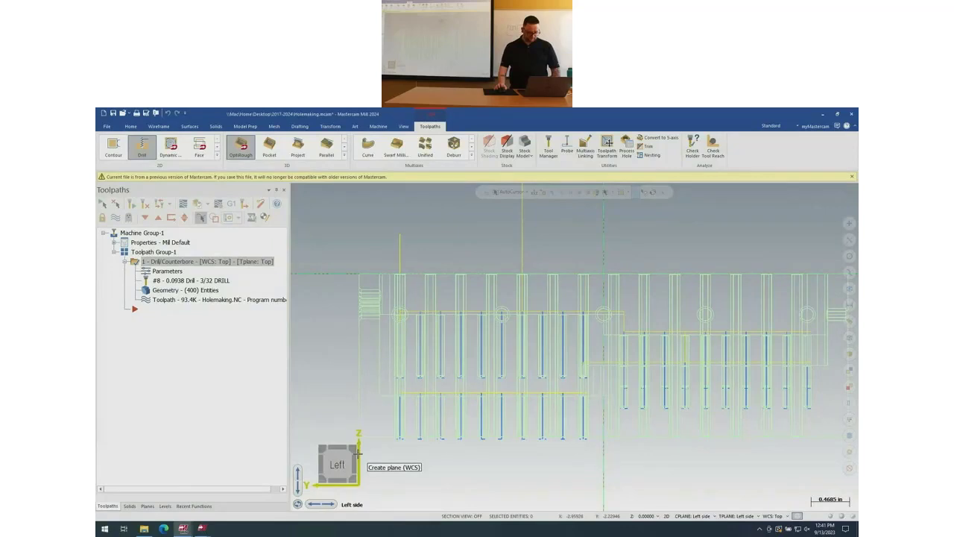
pyautogui.hotkey('alt', 's')
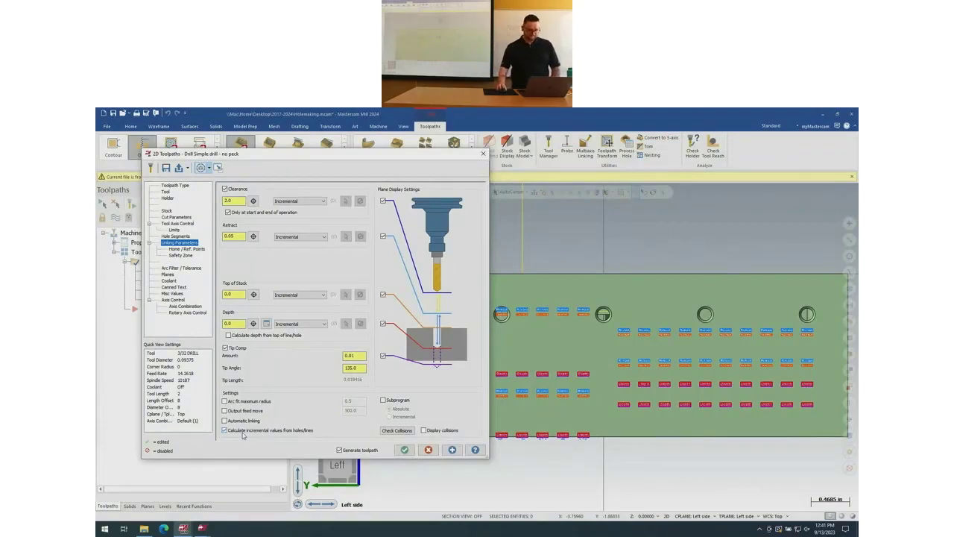
pyautogui.press('Return')
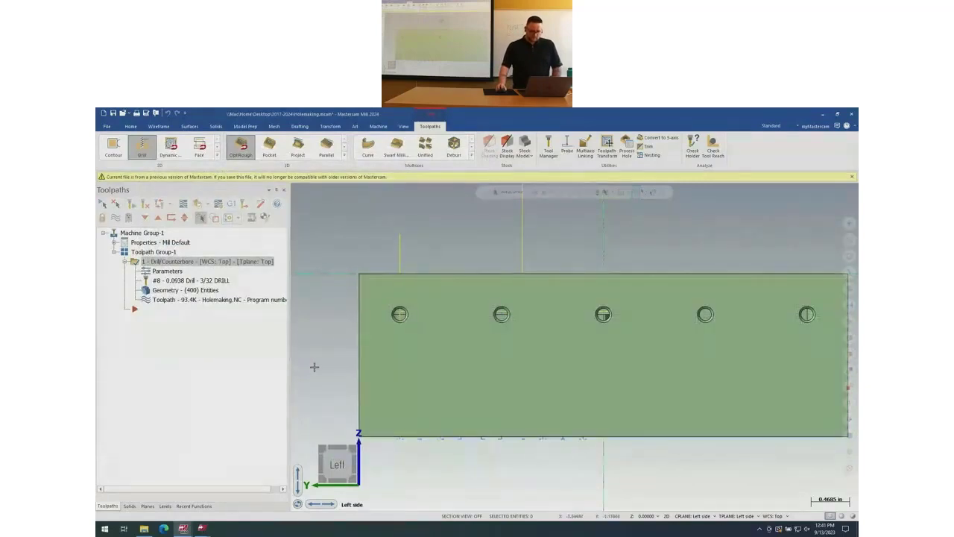
# Examine the small holes on the pocket floors and the part's upper face in a shaded 3D view
pyautogui.moveTo(333, 363); pyautogui.dragTo(319, 395, button='middle')
pyautogui.scroll(-3, 455, 393)
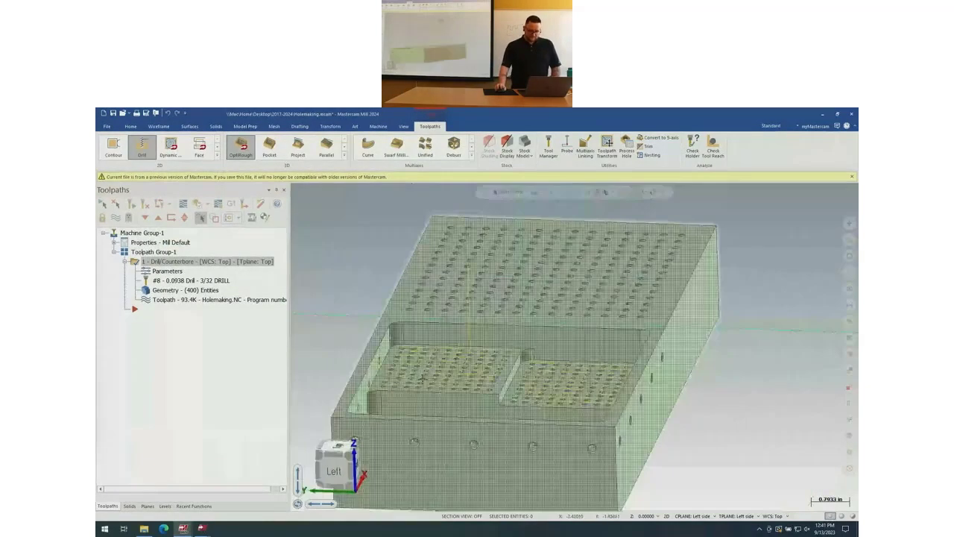
pyautogui.moveTo(463, 393); pyautogui.dragTo(433, 346, button='middle')
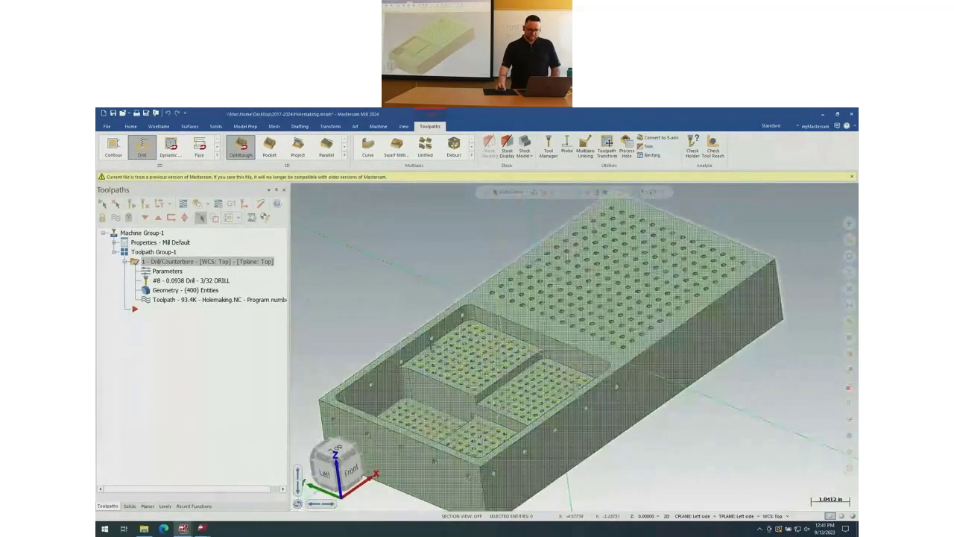
pyautogui.scroll(10, 455, 313)
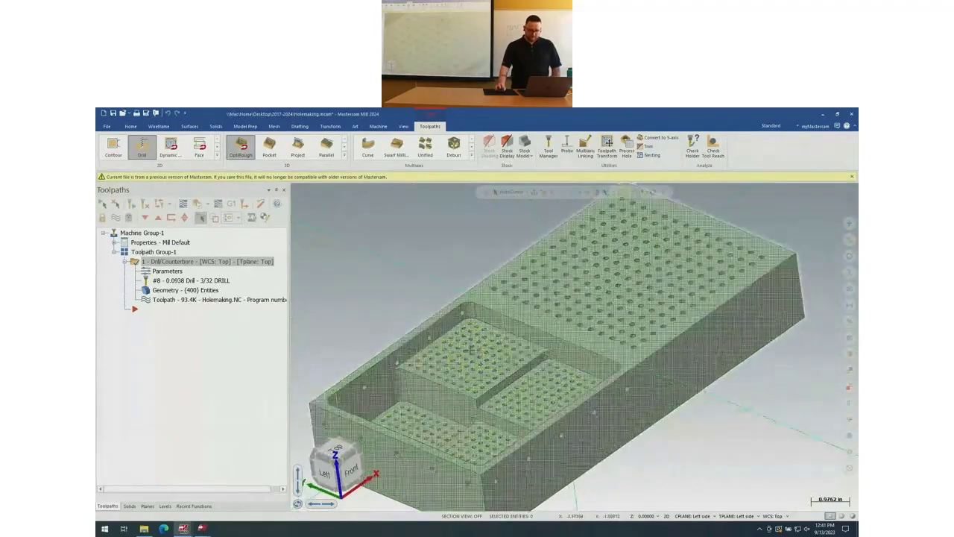
pyautogui.scroll(-1, 479, 349)
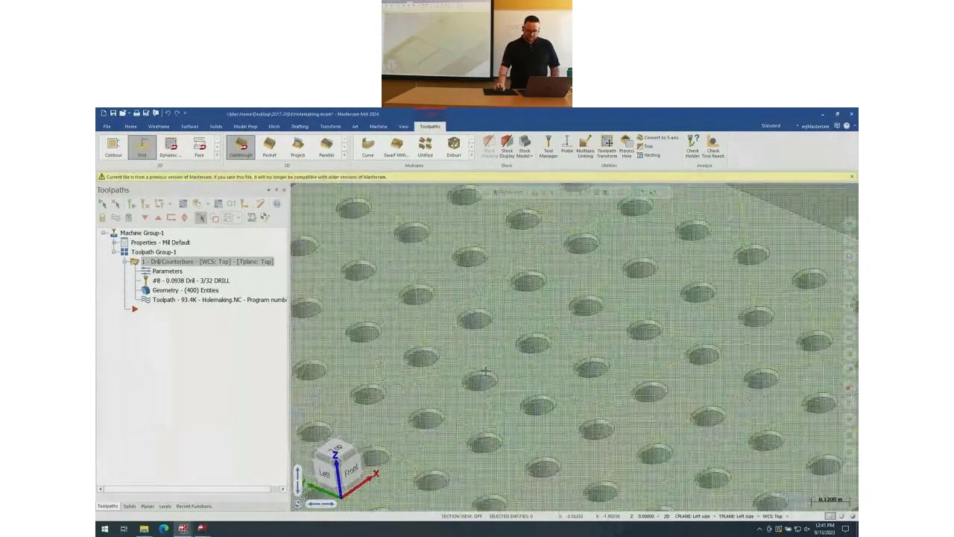
pyautogui.scroll(-3, 468, 385)
pyautogui.scroll(-2, 468, 385)
pyautogui.scroll(2, 623, 278)
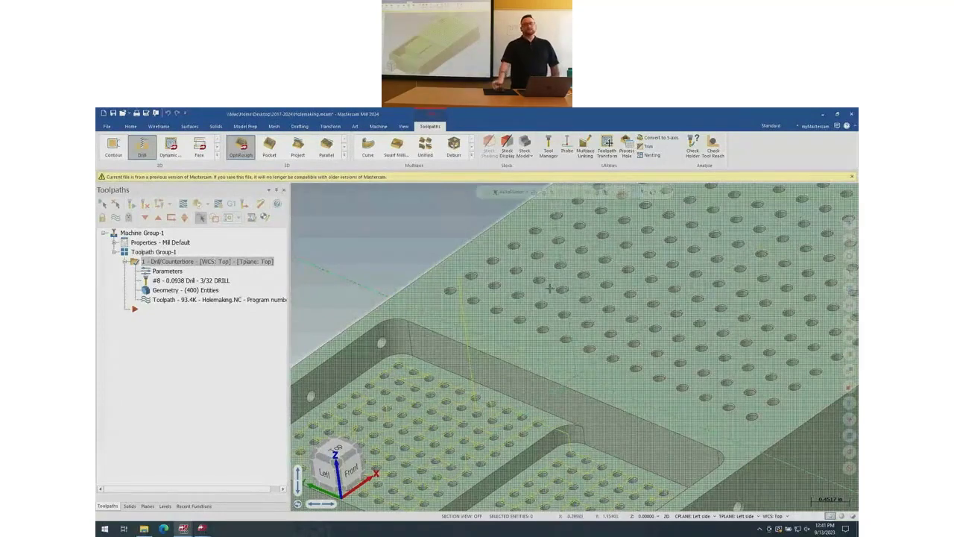
pyautogui.scroll(-5, 416, 264)
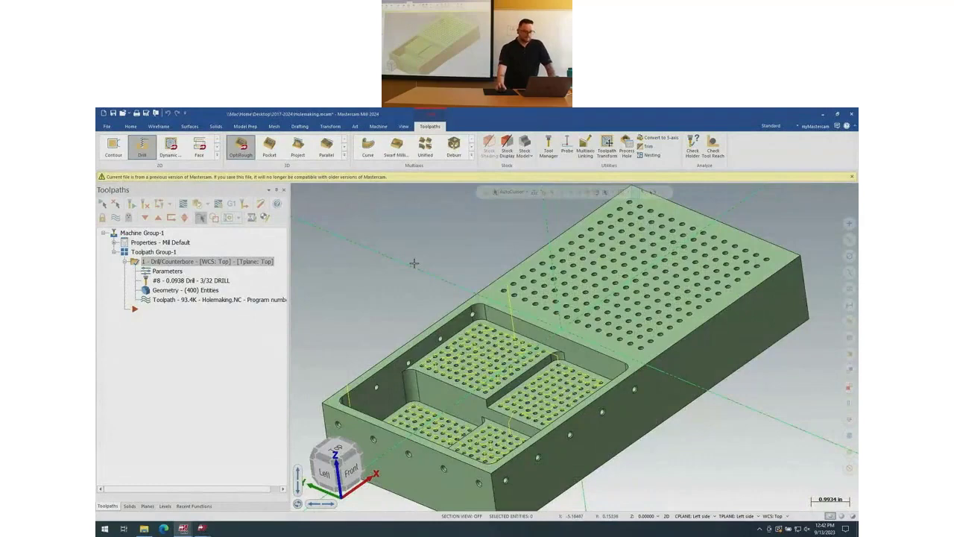
# Start a Chamfer Drill toolpath and select all matching-radius holes on the pocket floors and on the part's upper face
pyautogui.click(218, 154)
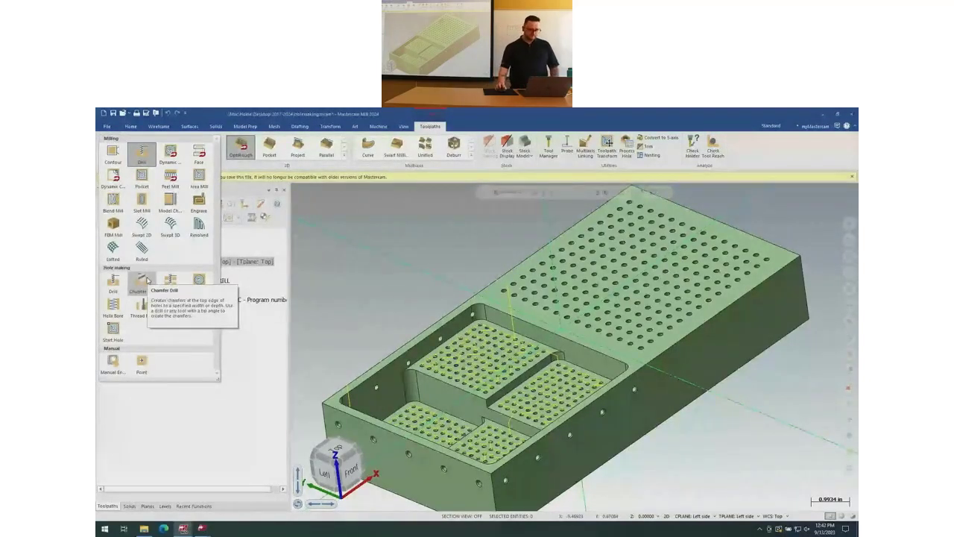
pyautogui.click(141, 280)
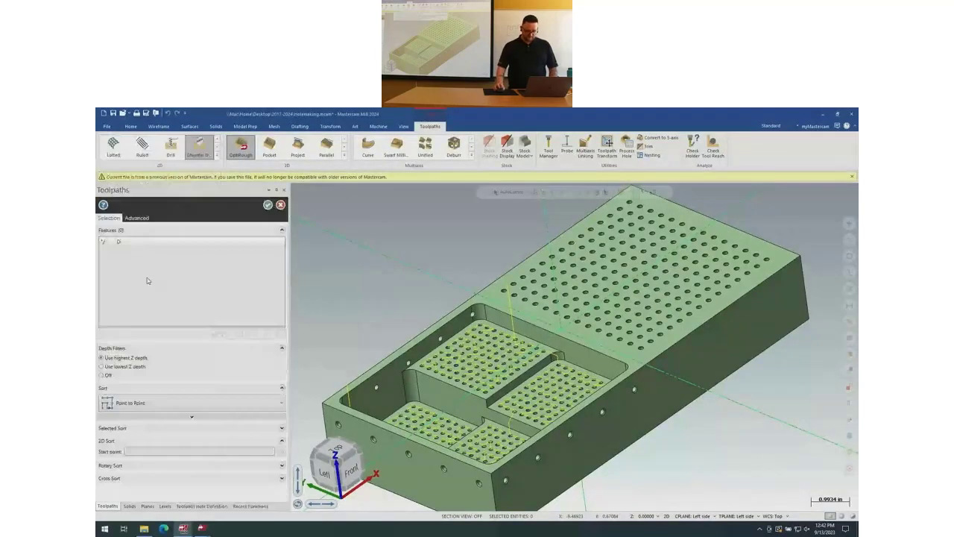
pyautogui.scroll(10, 492, 334)
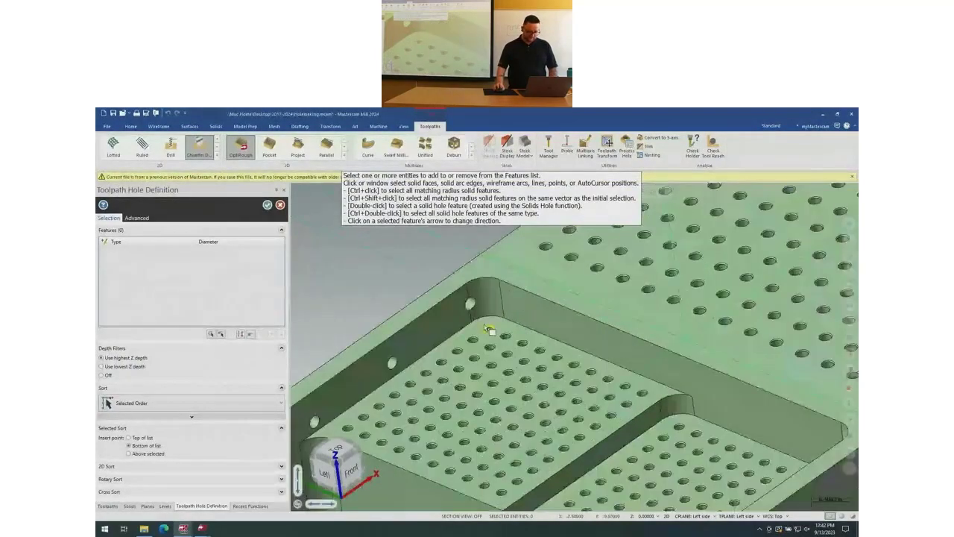
pyautogui.scroll(2, 492, 335)
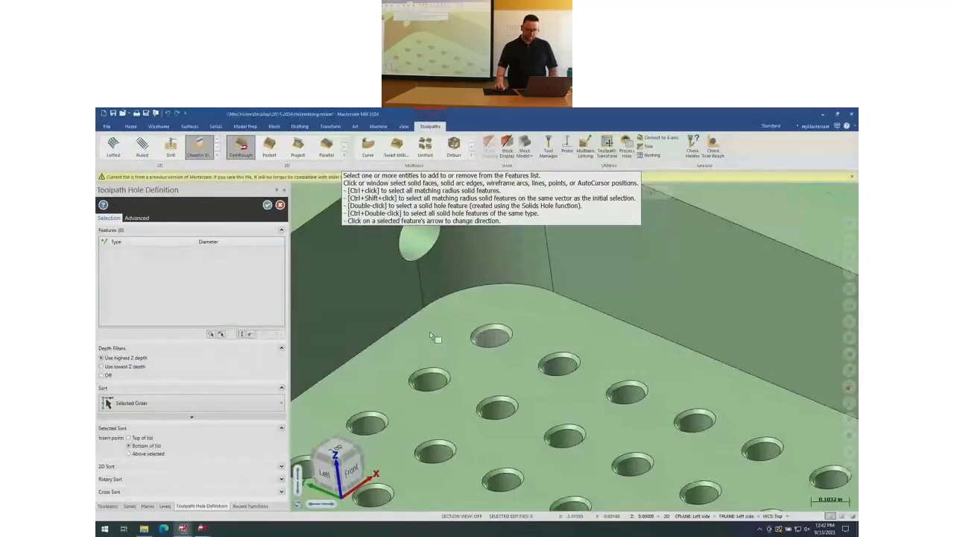
pyautogui.scroll(-6, 440, 335)
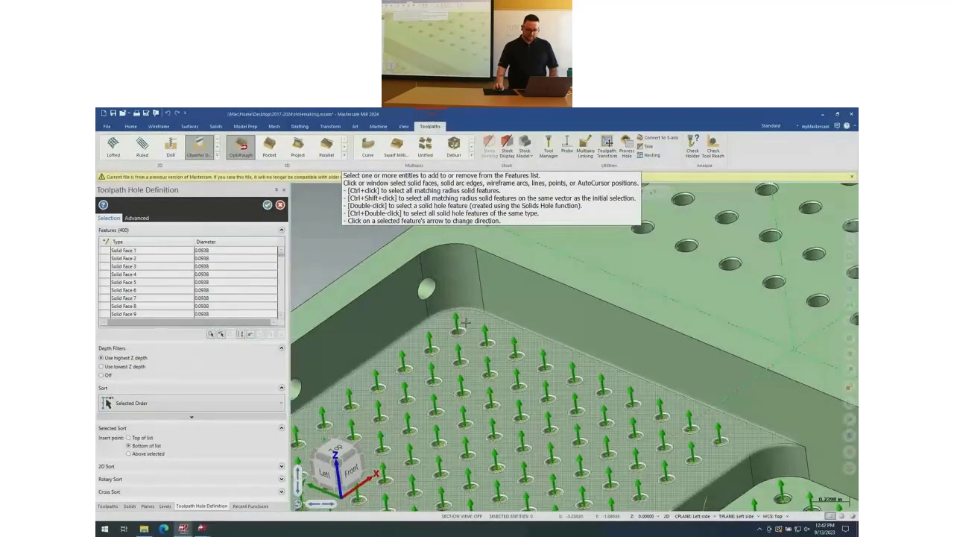
pyautogui.scroll(3, 578, 275)
pyautogui.scroll(2, 578, 275)
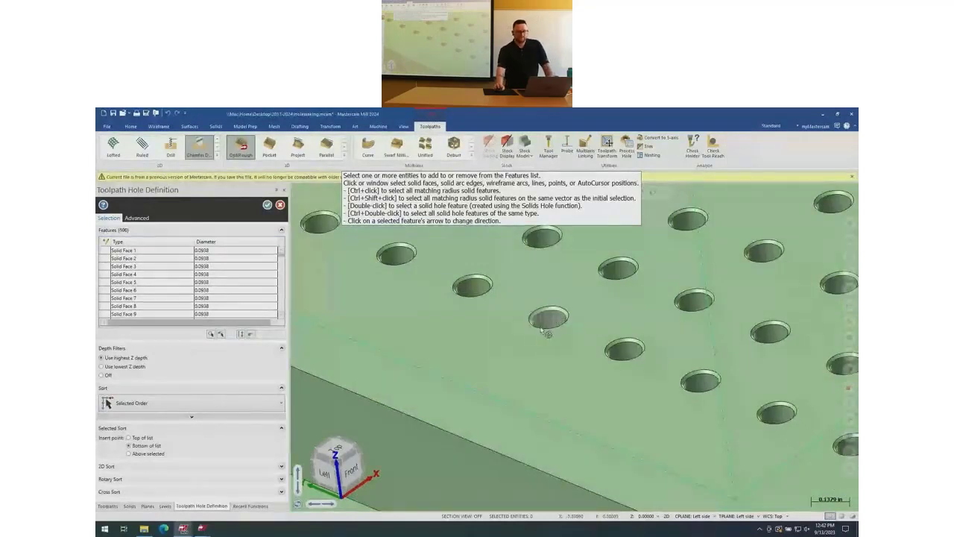
# Add the remaining matching-radius holes on the upper face, accept the selection, and assign the 1/4 chamfer mill to the Chamfer Drill toolpath
pyautogui.keyDown('ctrl'); pyautogui.click(543, 325); pyautogui.keyUp('ctrl')
pyautogui.scroll(-5, 533, 322)
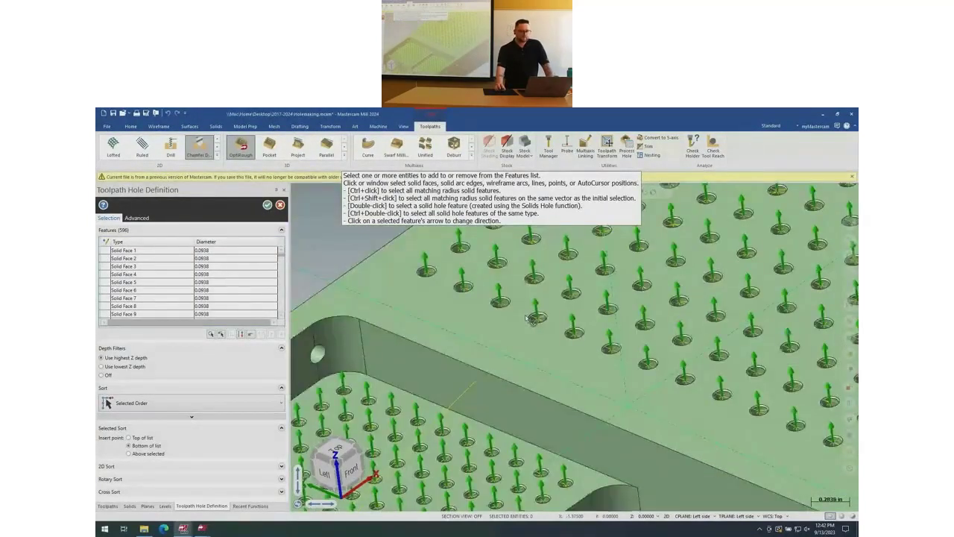
pyautogui.click(267, 204)
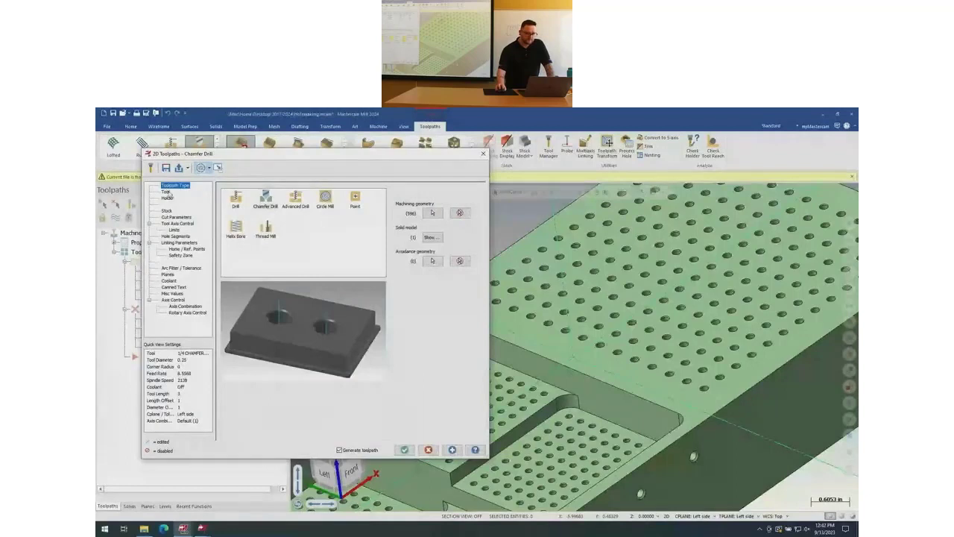
pyautogui.click(165, 191)
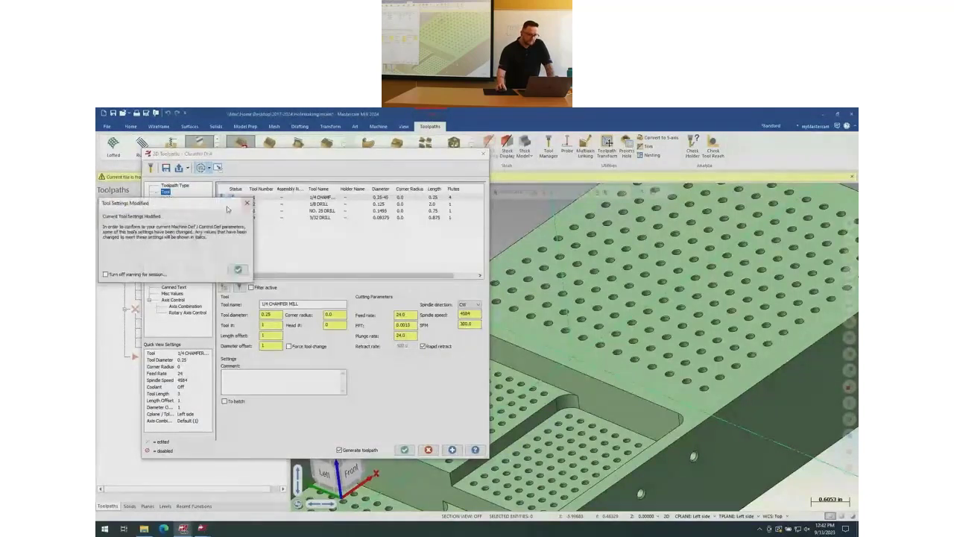
pyautogui.click(176, 217)
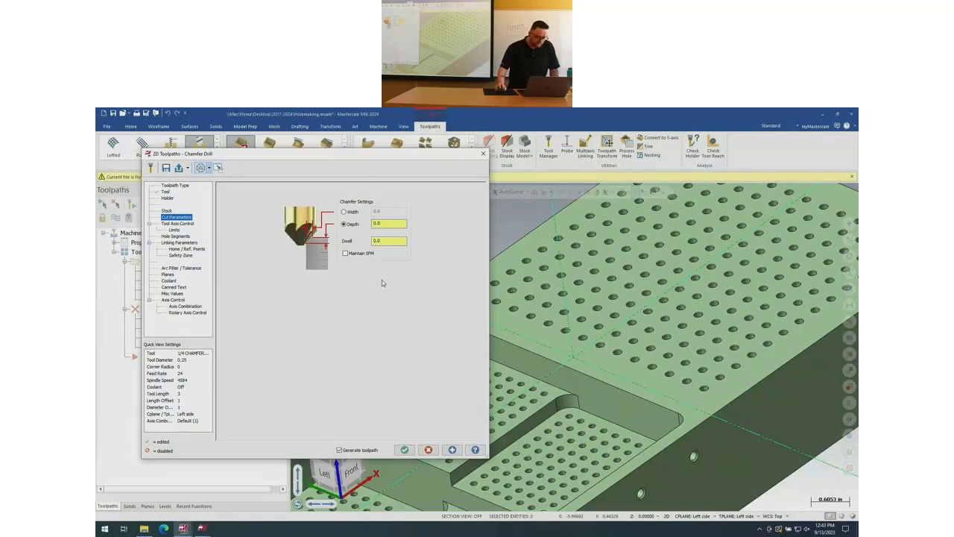
# Set the Chamfer Drill retract to 0.05, use clearance only at the start and end of the operation, and generate the toolpath
pyautogui.click(182, 243)
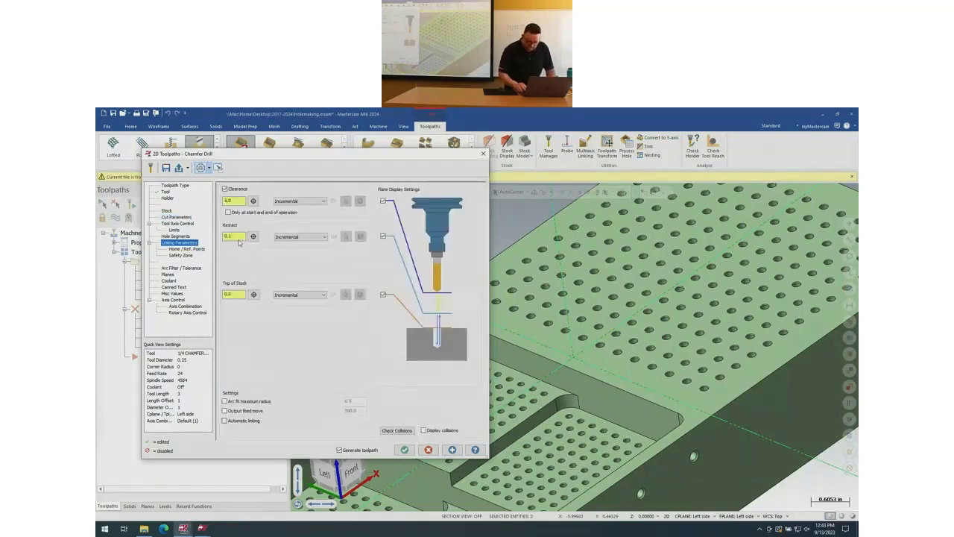
pyautogui.click(237, 237)
pyautogui.write('0.')
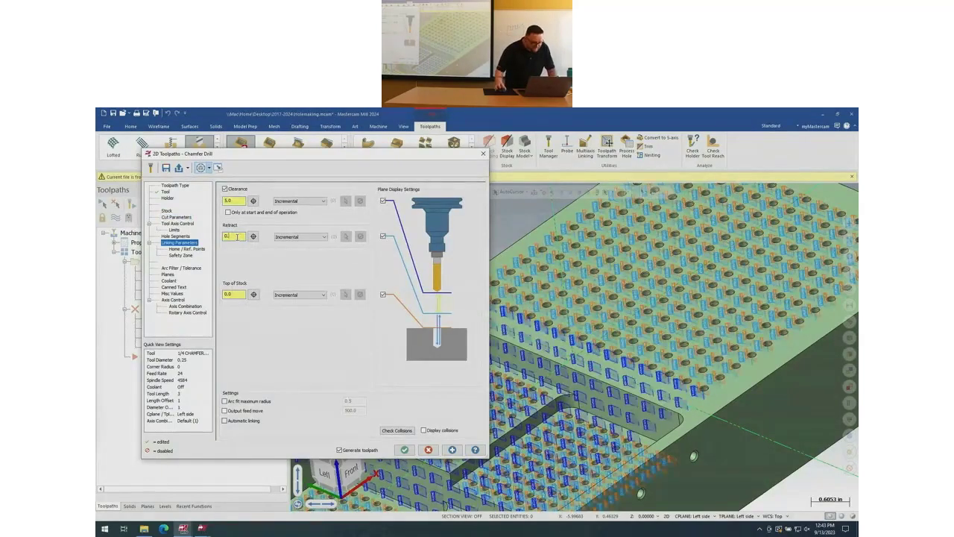
pyautogui.write('05')
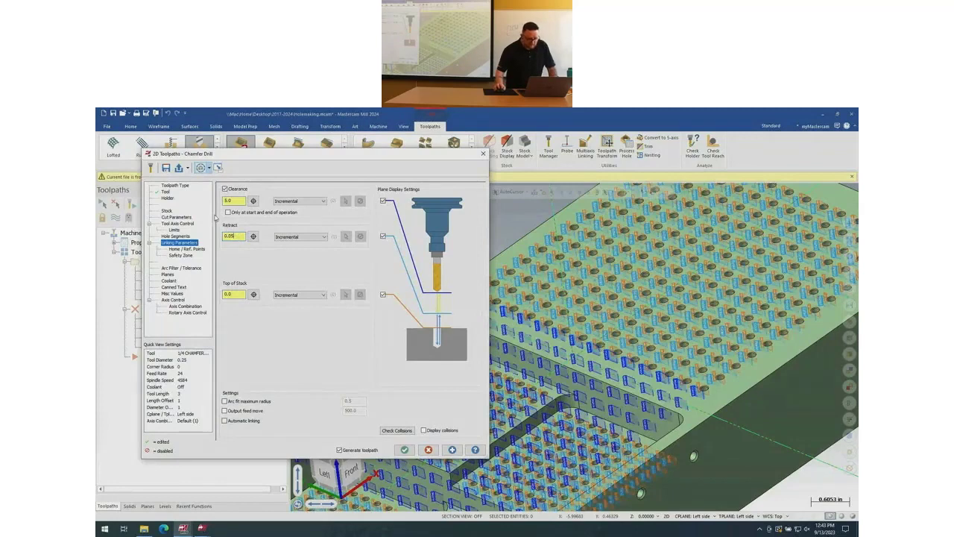
pyautogui.click(228, 213)
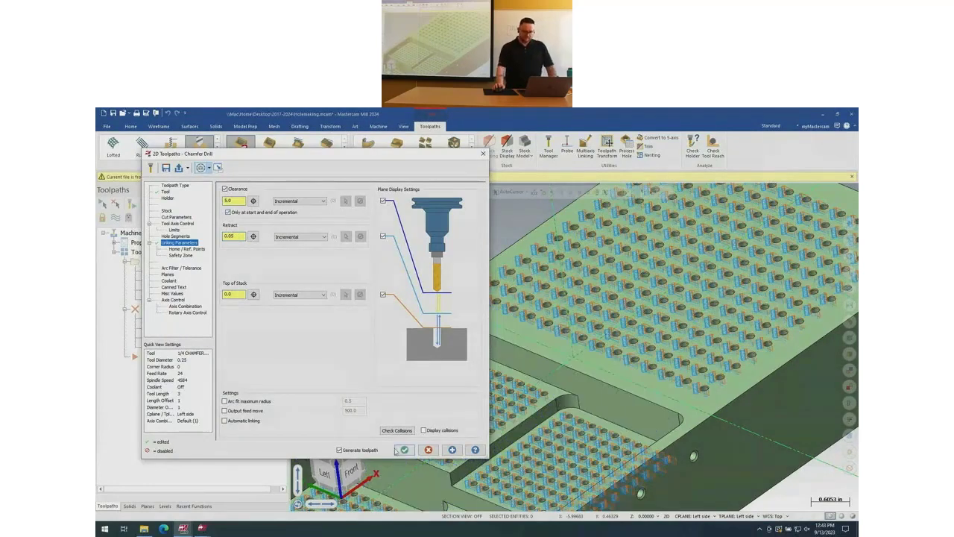
pyautogui.click(404, 450)
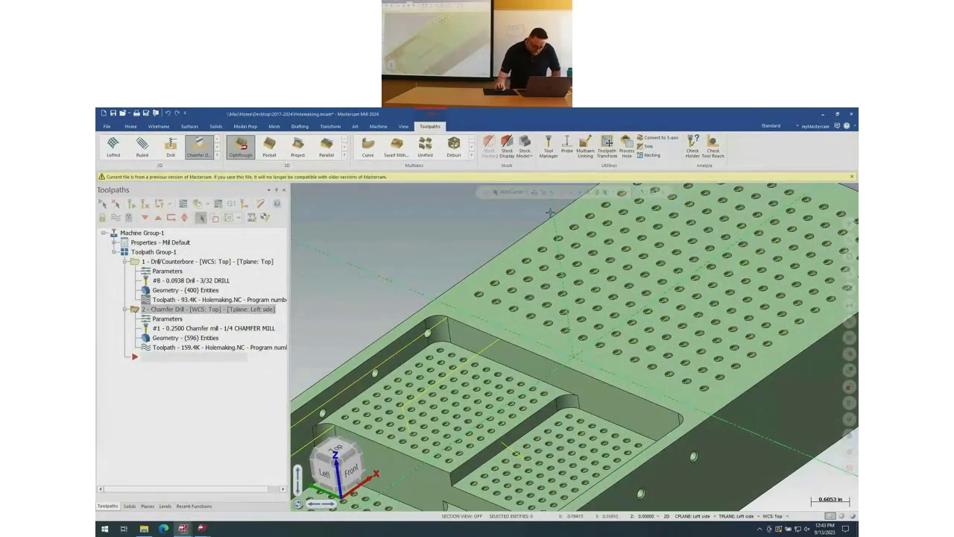
# Set the Chamfer Drill operation's tool plane and construction plane to Top and regenerate the toolpath
pyautogui.scroll(-3, 483, 283)
pyautogui.scroll(1, 483, 282)
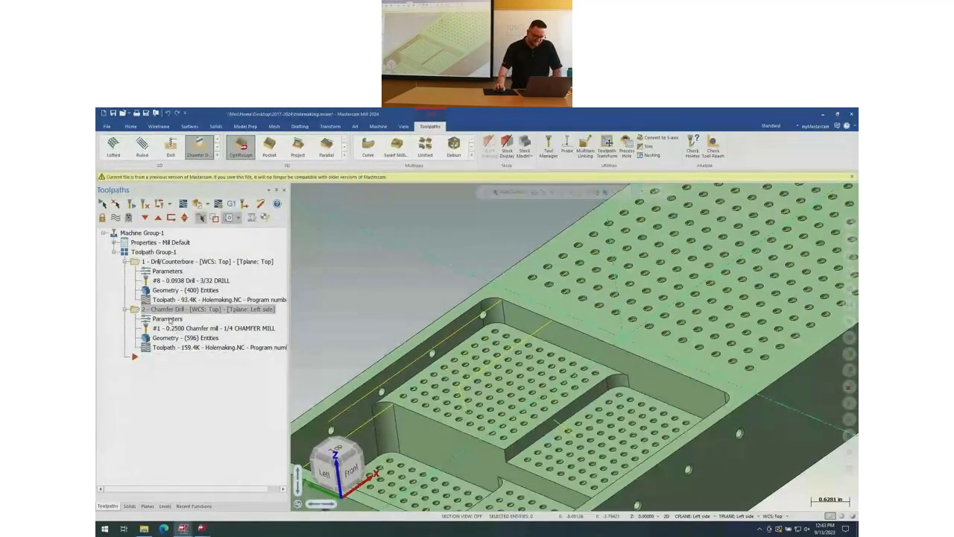
pyautogui.click(200, 320)
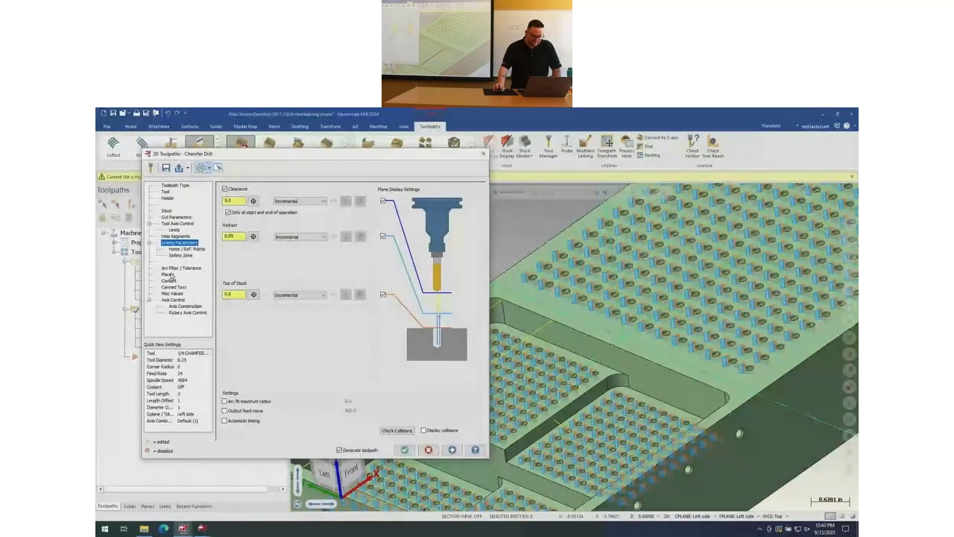
pyautogui.click(169, 275)
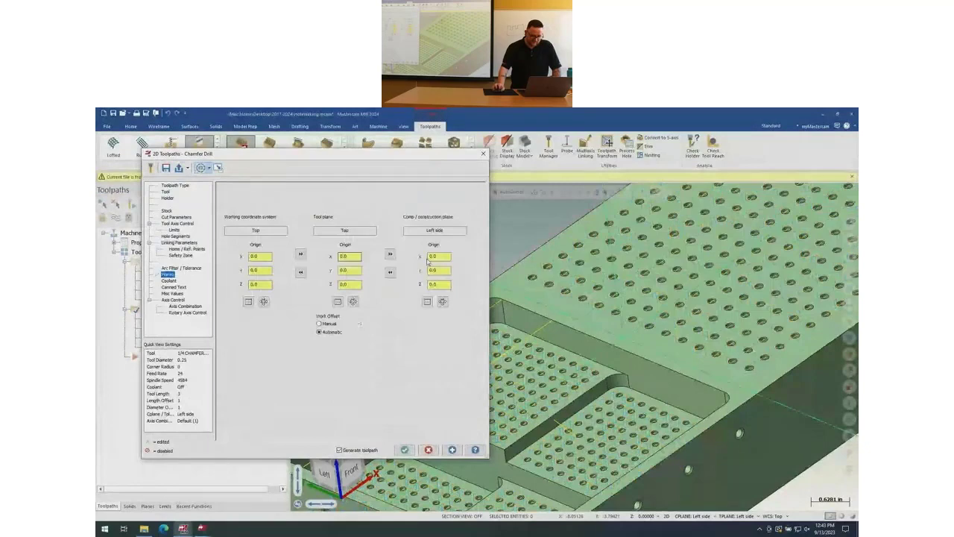
pyautogui.click(390, 254)
pyautogui.click(410, 451)
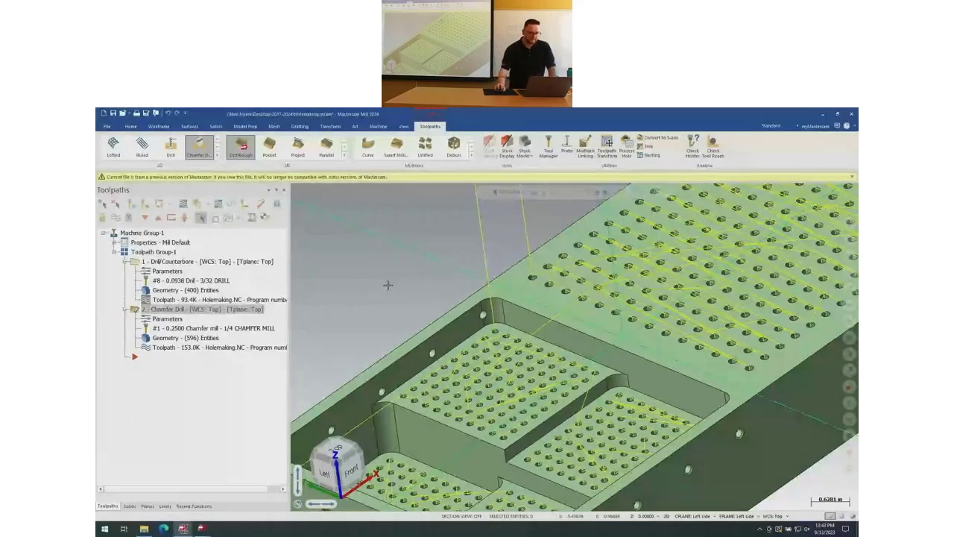
# Backplot the Chamfer Drill toolpath to the pocket-floor holes, inspect the tool at close range, and close the backplot
pyautogui.click(171, 204)
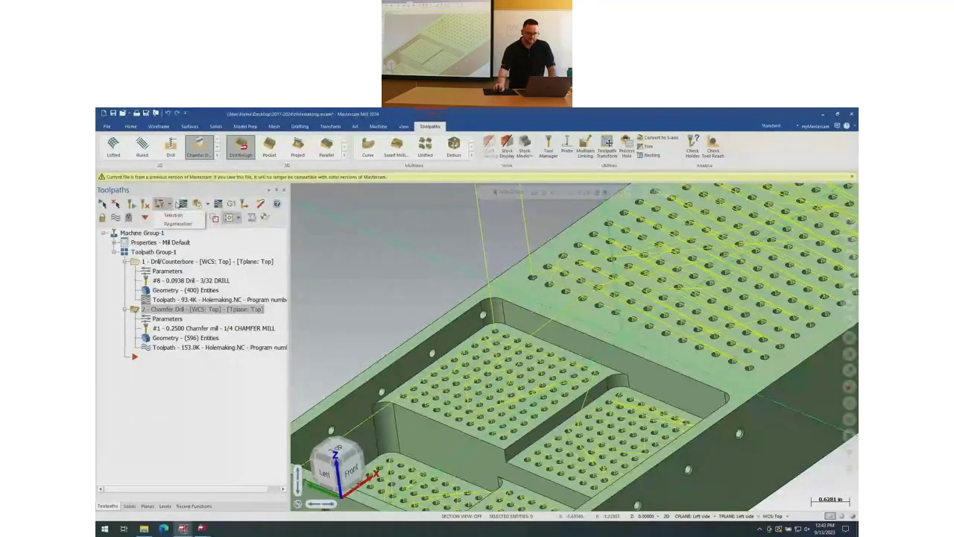
pyautogui.click(182, 204)
pyautogui.moveTo(398, 190); pyautogui.dragTo(674, 187)
pyautogui.scroll(3, 555, 402)
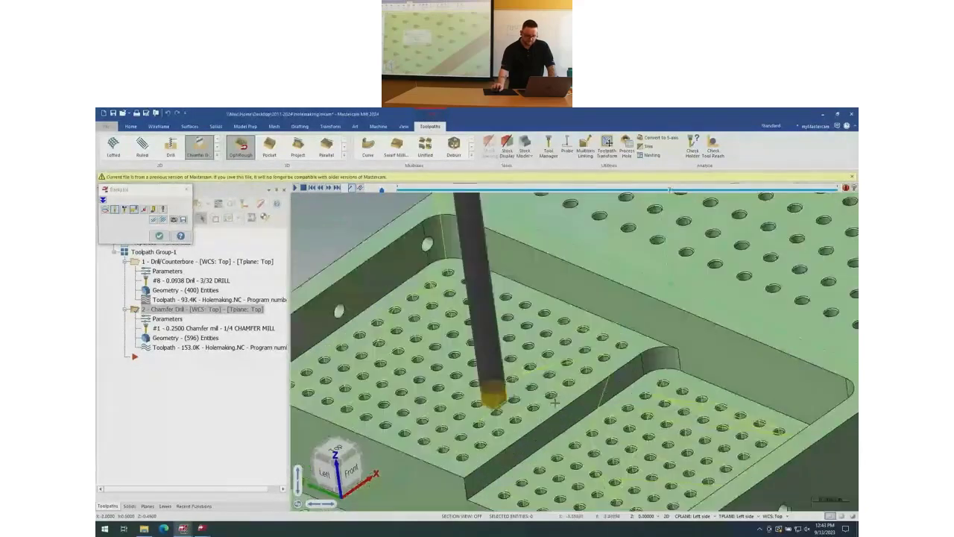
pyautogui.scroll(5, 555, 402)
pyautogui.press('Escape')
# Try to save Holemaking.mcam over the older-version file, and display the part as translucent
pyautogui.hotkey('ctrl', 's')
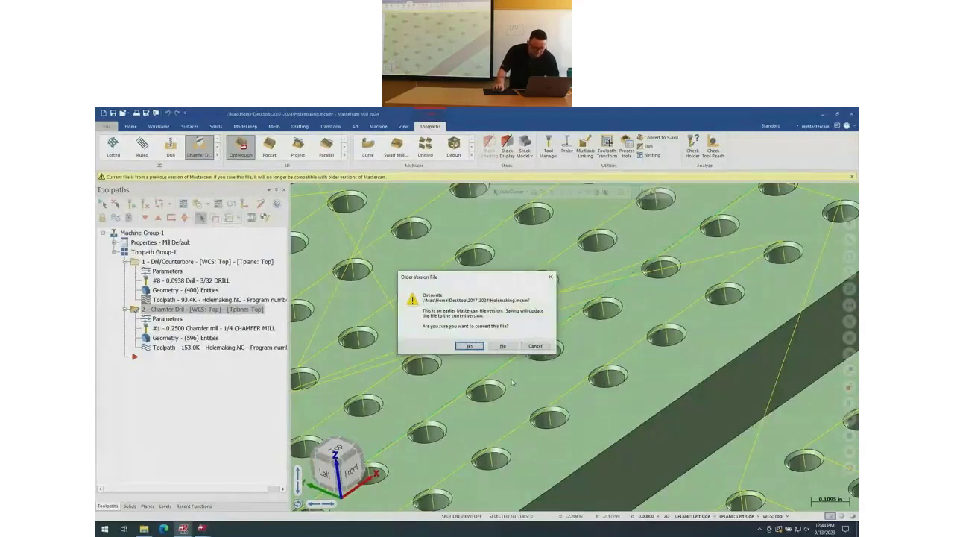
pyautogui.press('Return')
pyautogui.scroll(-5, 518, 387)
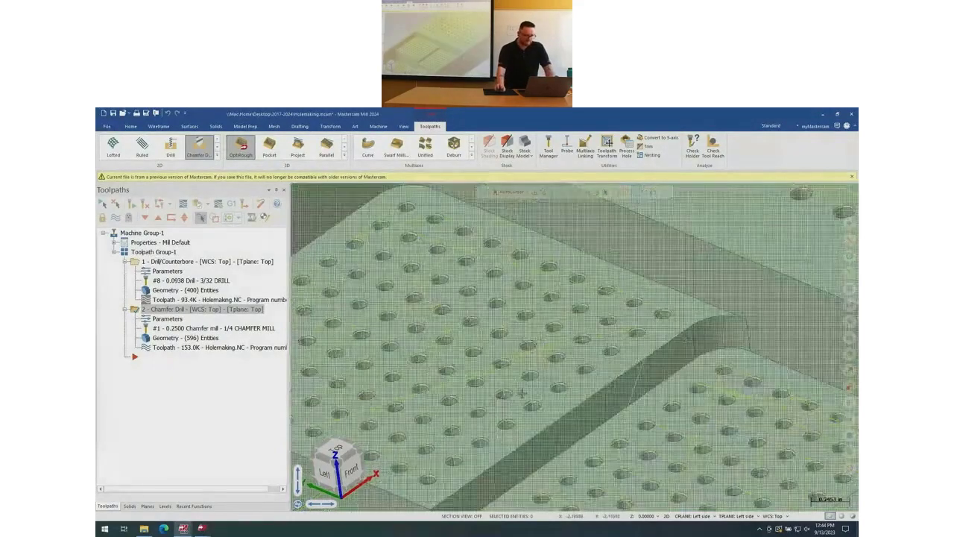
pyautogui.scroll(-5, 522, 393)
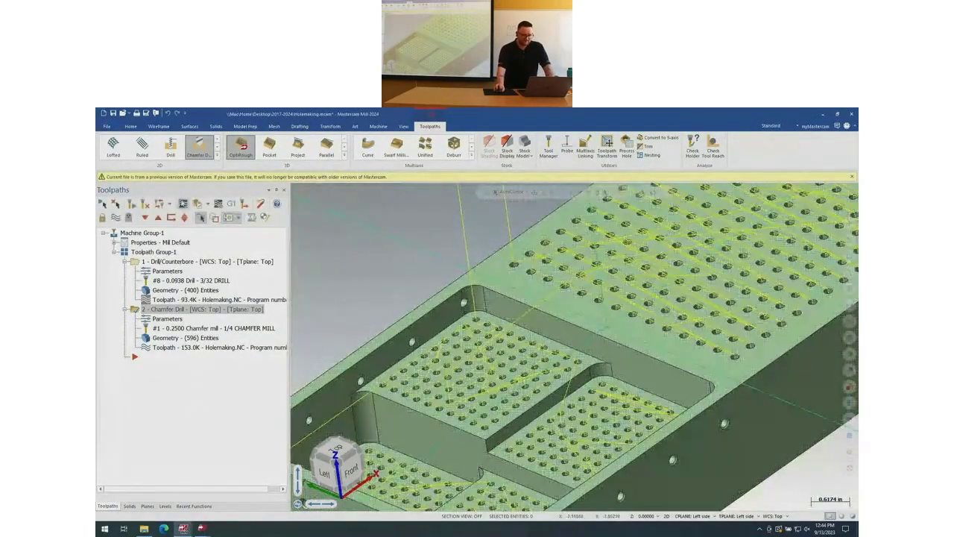
# Backplot the Chamfer Drill toolpath to a pocket-floor hole and examine how the chamfer mill's tip meets the hole's edge
pyautogui.click(182, 203)
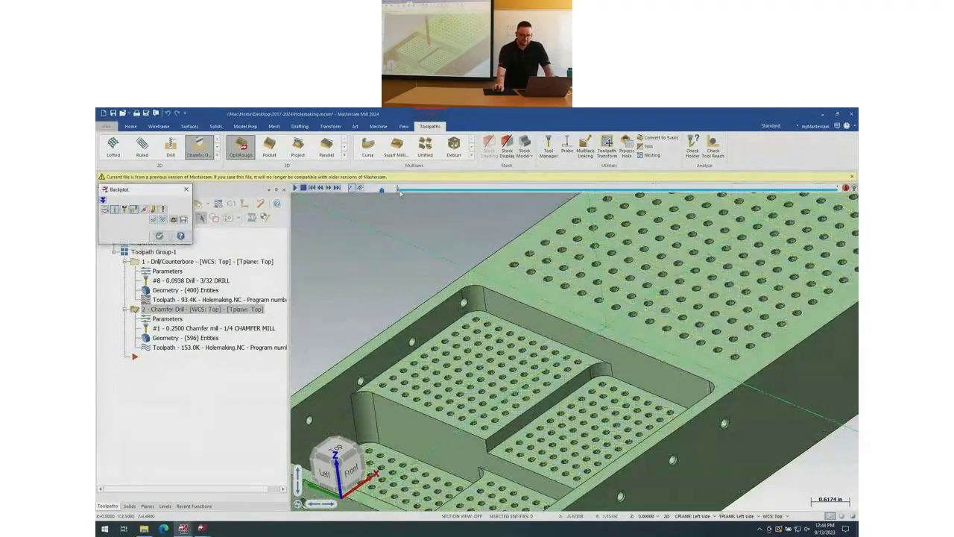
pyautogui.moveTo(398, 190); pyautogui.dragTo(659, 191)
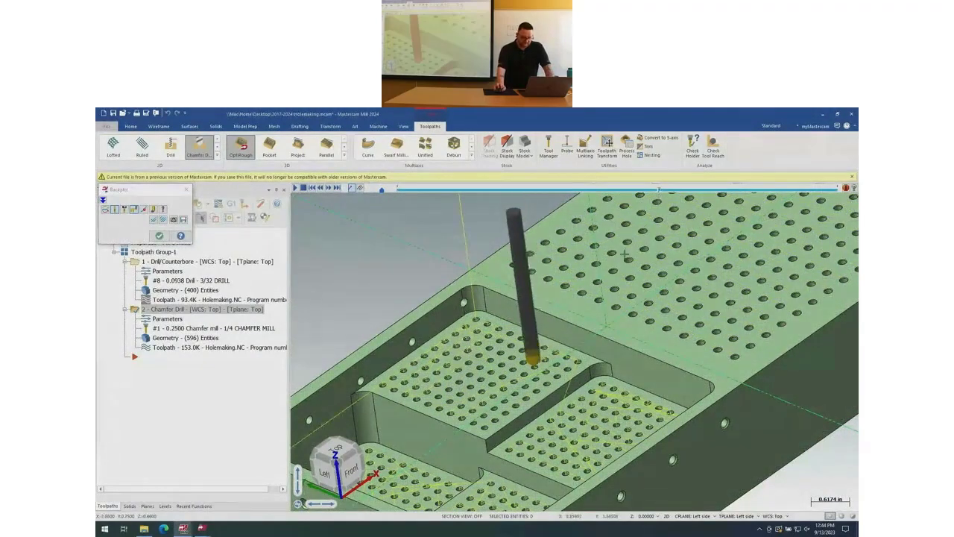
pyautogui.scroll(4, 551, 335)
pyautogui.scroll(2, 483, 451)
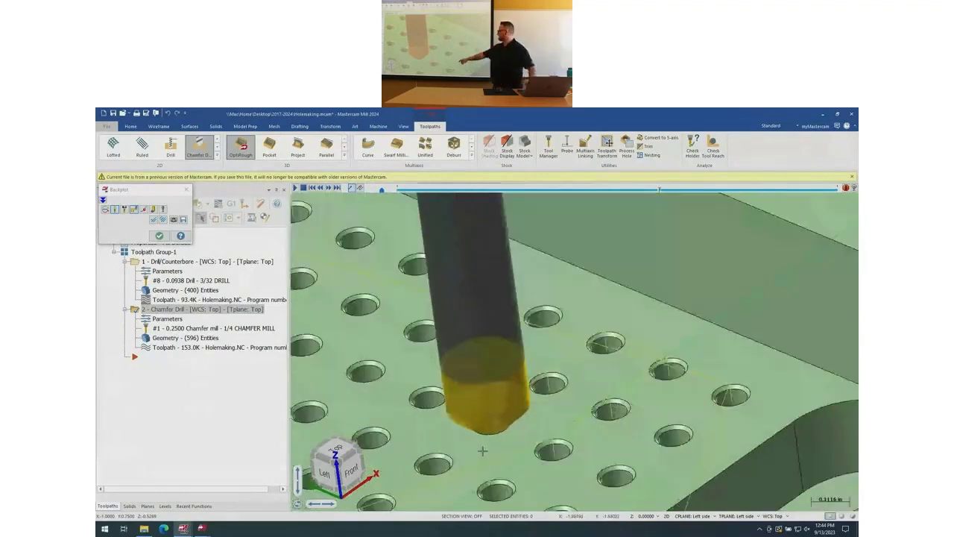
pyautogui.scroll(2, 482, 450)
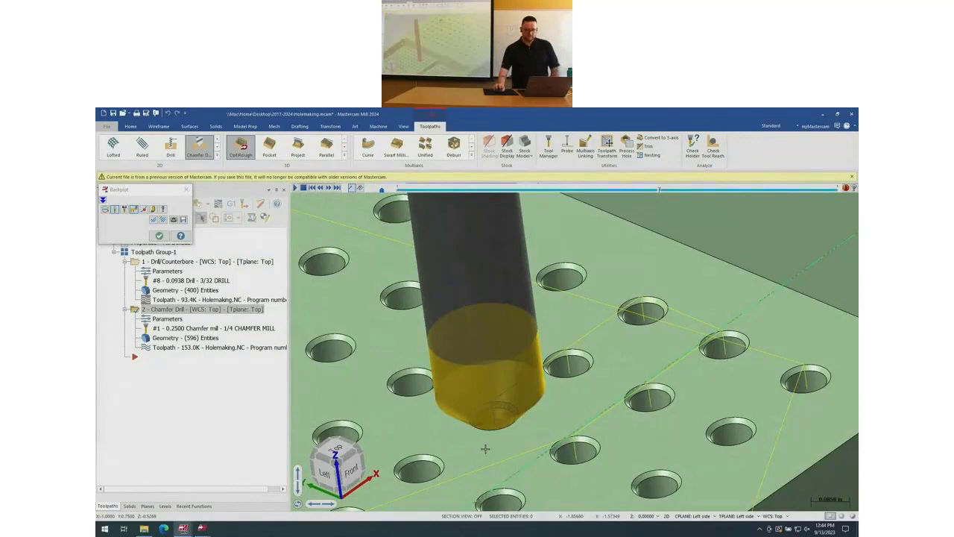
pyautogui.scroll(-4, 485, 448)
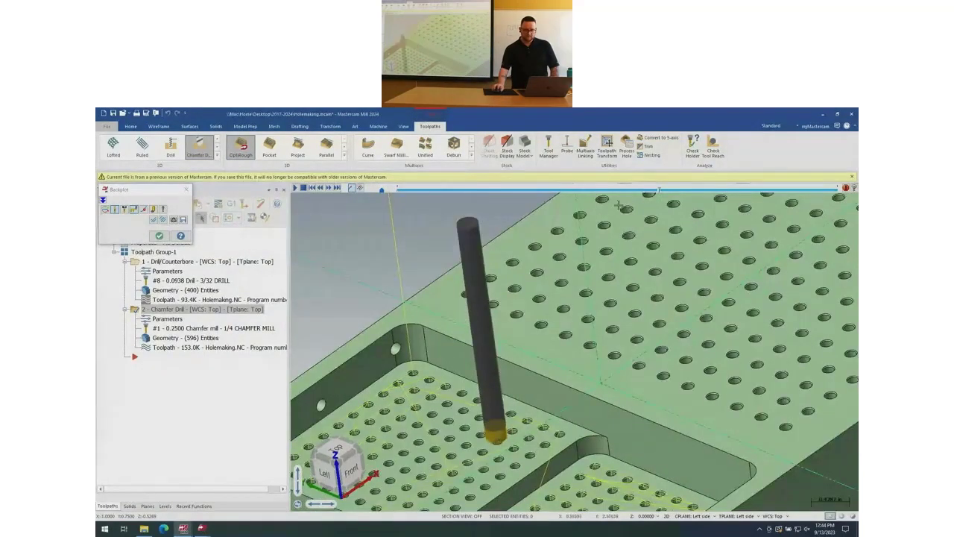
# Advance the backplot to the upper-face holes, examine the chamfer mill's depth at a hole, and close the backplot
pyautogui.moveTo(660, 192); pyautogui.dragTo(739, 191)
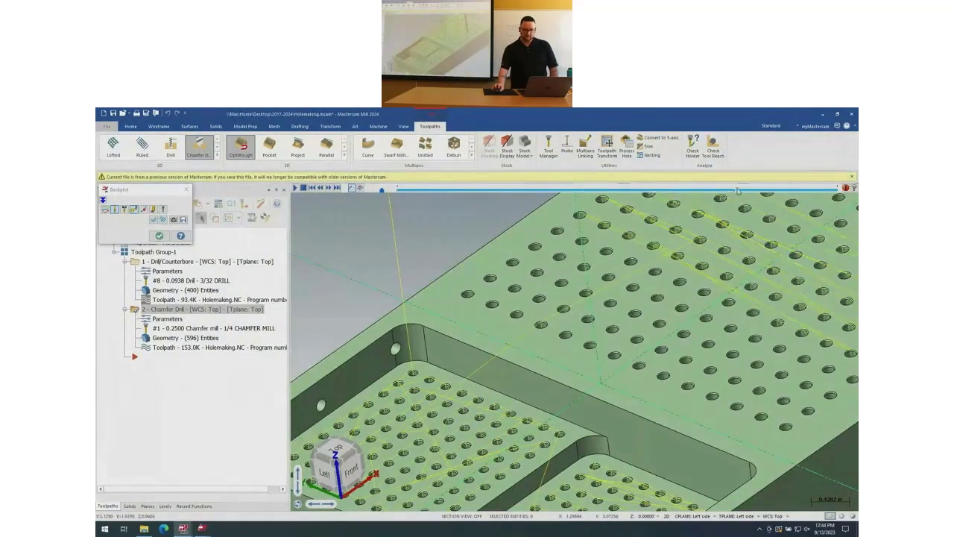
pyautogui.scroll(-4, 746, 268)
pyautogui.scroll(6, 754, 291)
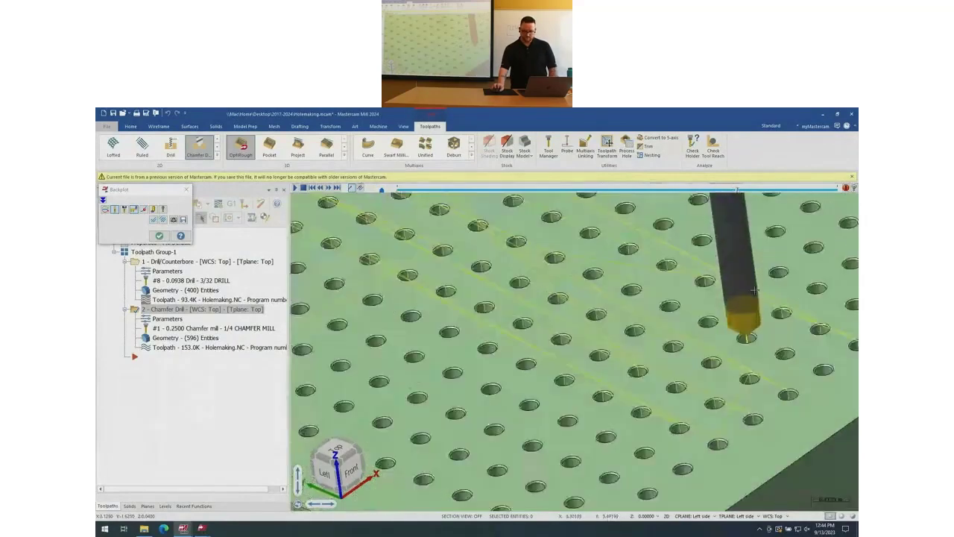
pyautogui.scroll(3, 801, 350)
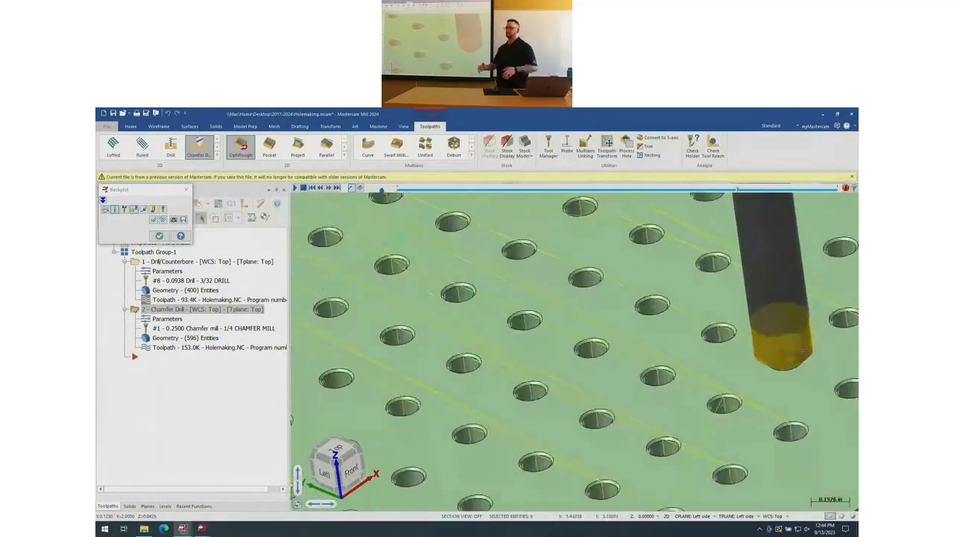
pyautogui.scroll(4, 804, 352)
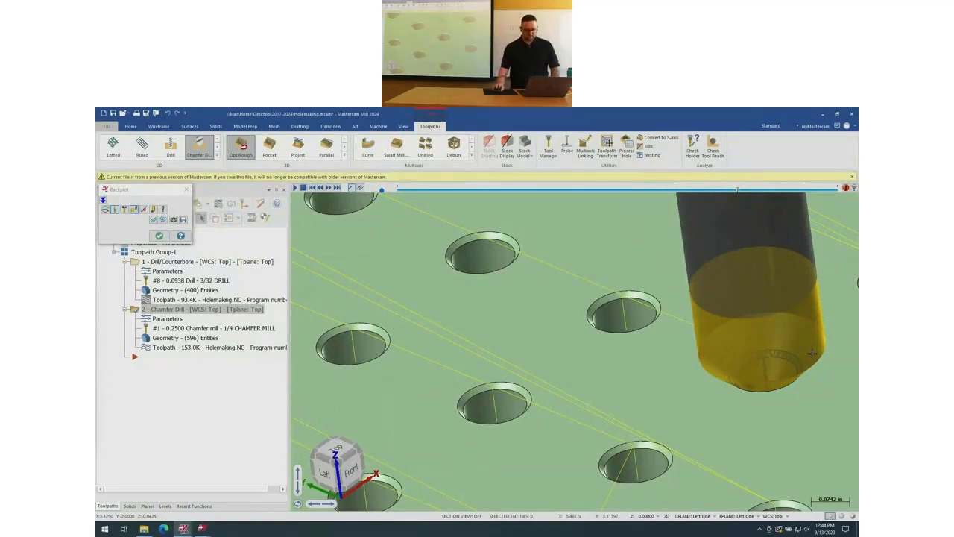
pyautogui.press('Escape')
pyautogui.scroll(-4, 525, 313)
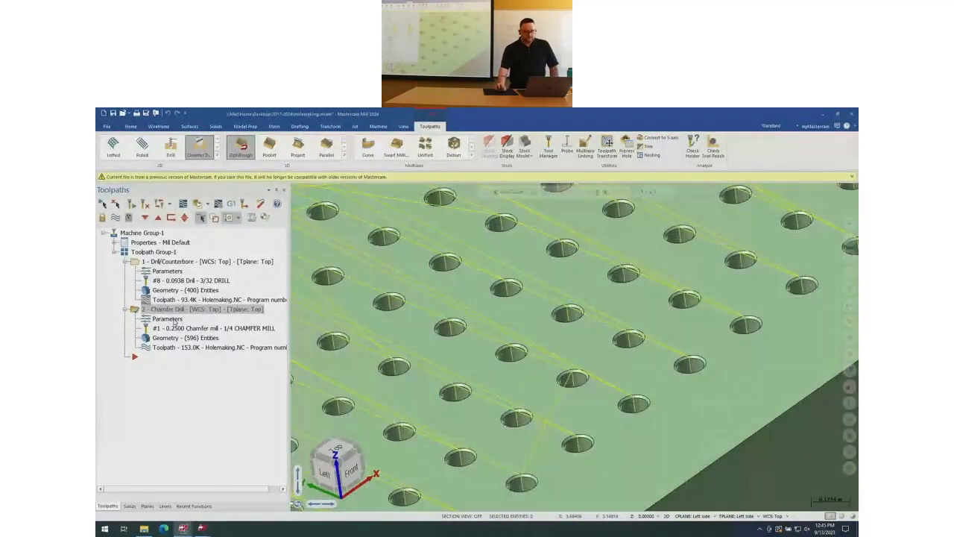
# Review the Chamfer Drill operation's planes and its chamfer width, depth and dwell settings, and view the whole part with its toolpaths
pyautogui.click(170, 320)
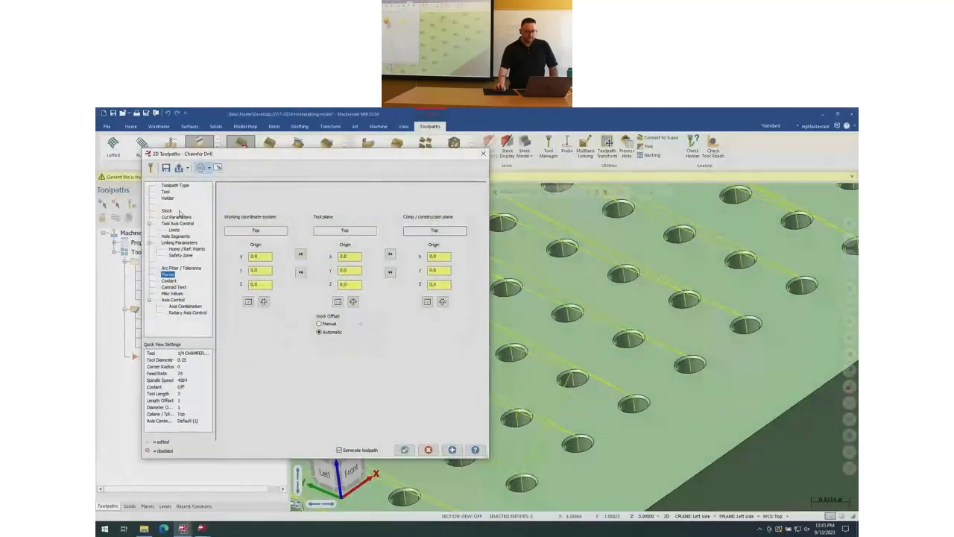
pyautogui.click(176, 216)
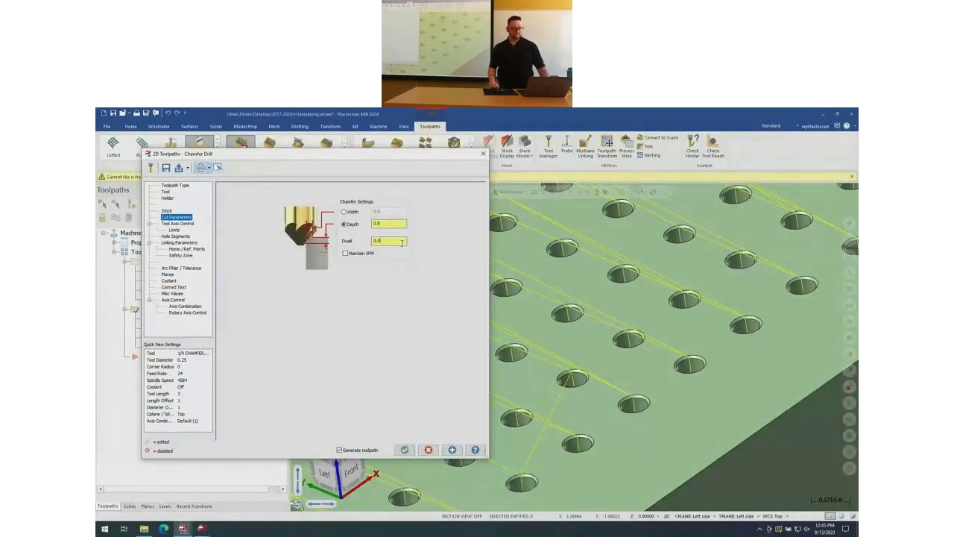
pyautogui.press('Return')
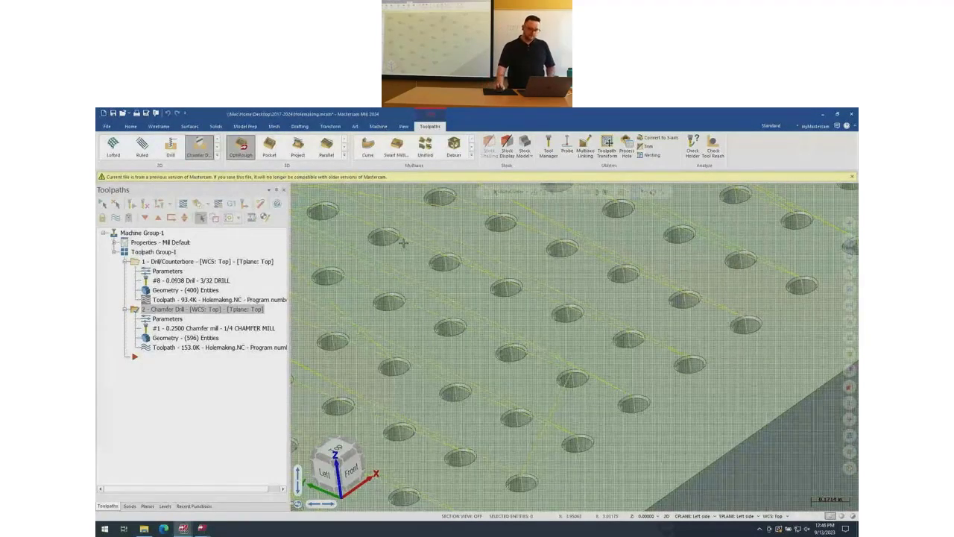
pyautogui.scroll(-5, 547, 313)
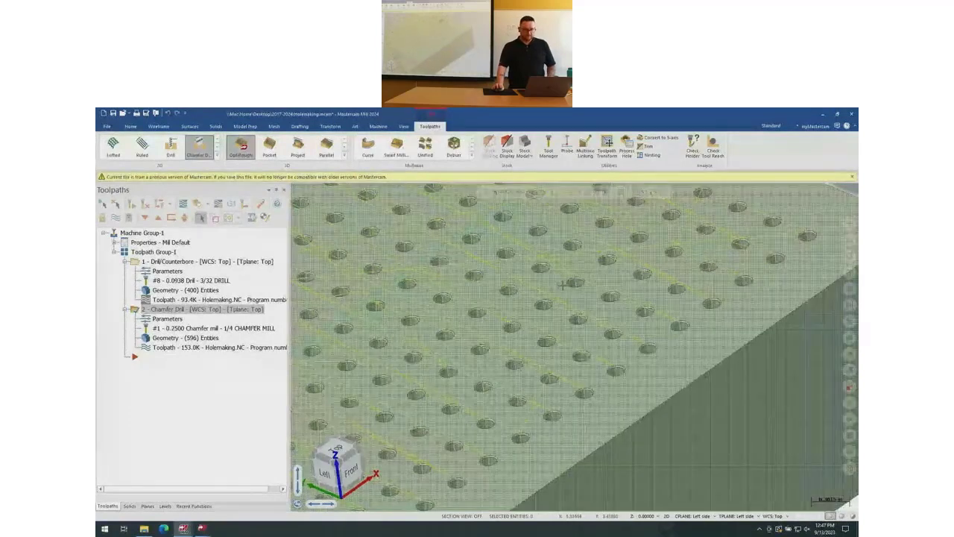
pyautogui.scroll(-2, 565, 285)
pyautogui.scroll(-4, 565, 284)
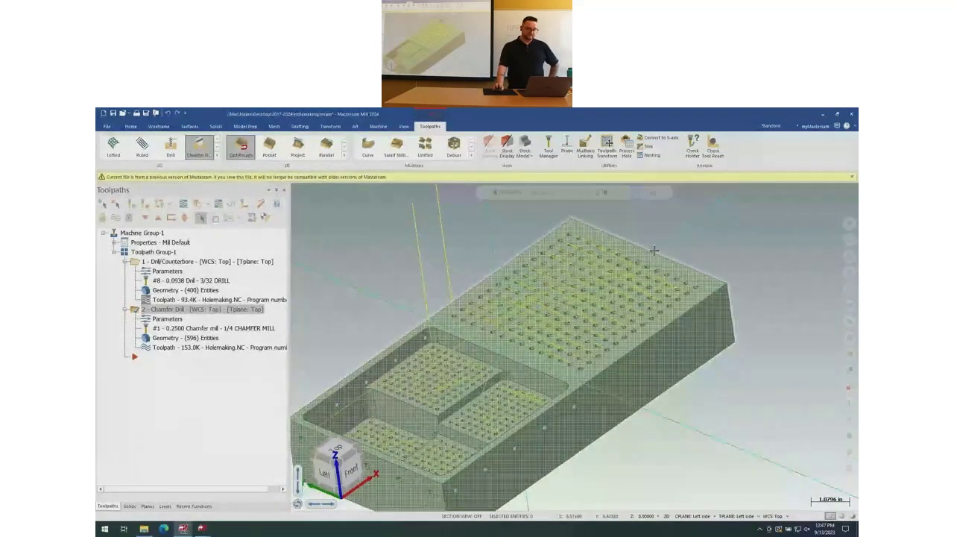
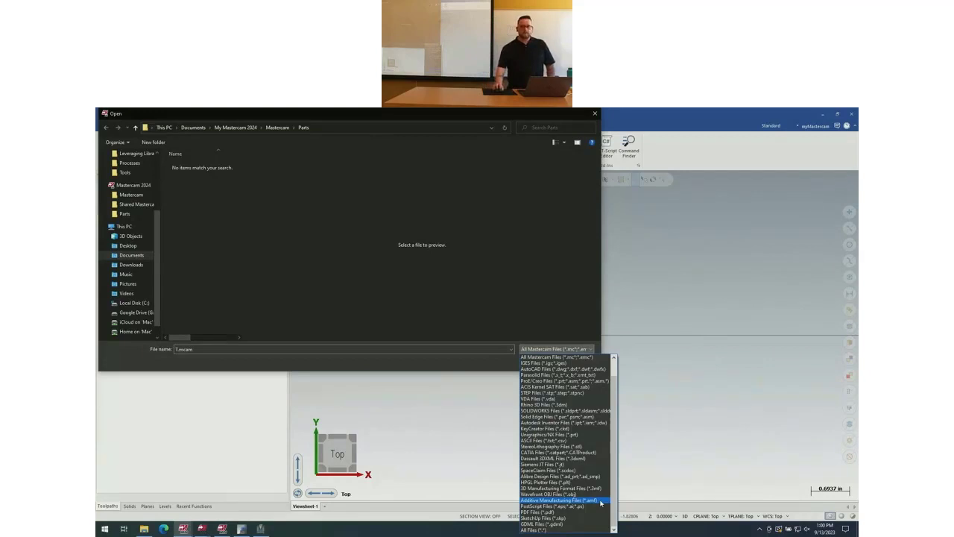
# Check which file formats can be opened, keeping All Mastercam Files as the file type
pyautogui.click(483, 211)
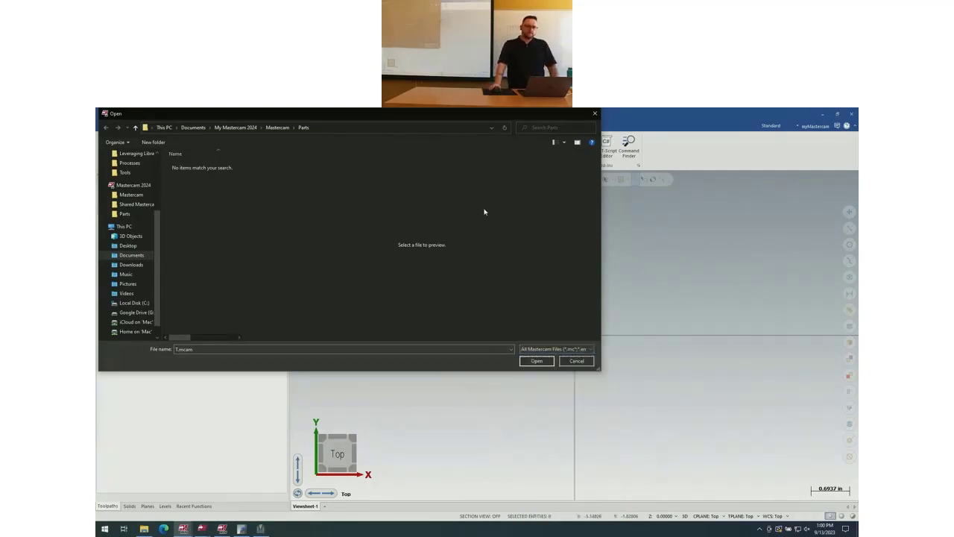